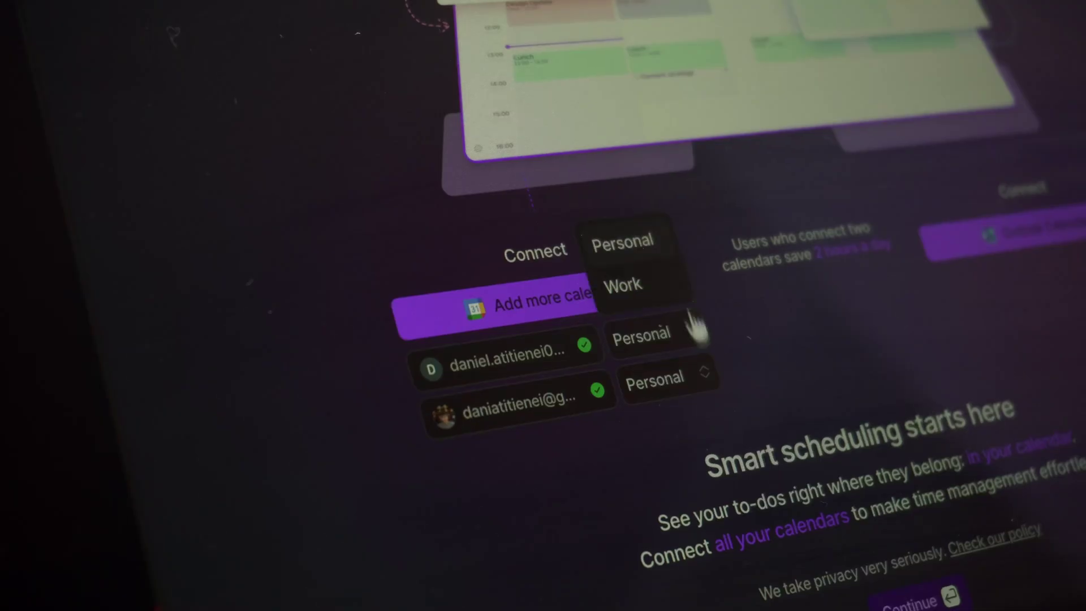
# - Label the first connected calendar account as Work
pyautogui.click(666, 275)
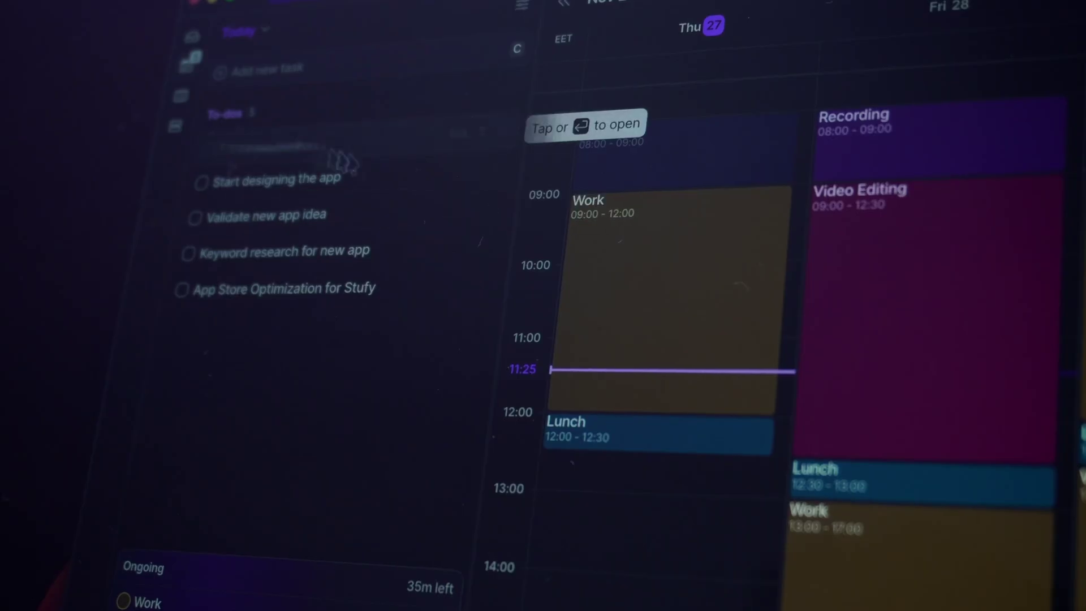
# - Schedule the Freelance Work task on Thursday 27 directly after Lunch and extend it to 4h 30m
pyautogui.moveTo(386, 184); pyautogui.dragTo(577, 466)
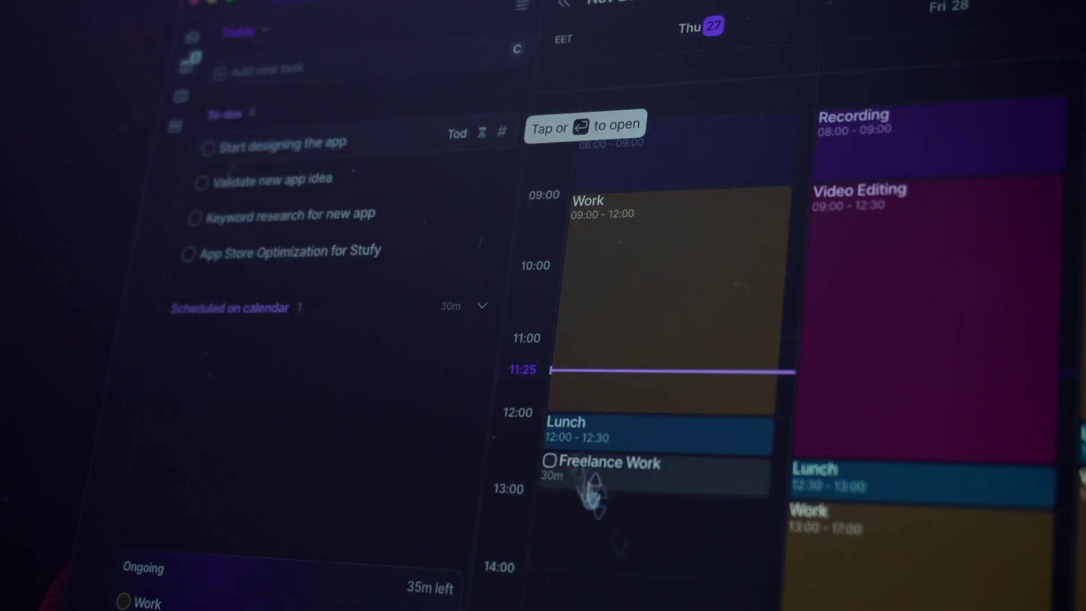
pyautogui.scroll(-5, 635, 587)
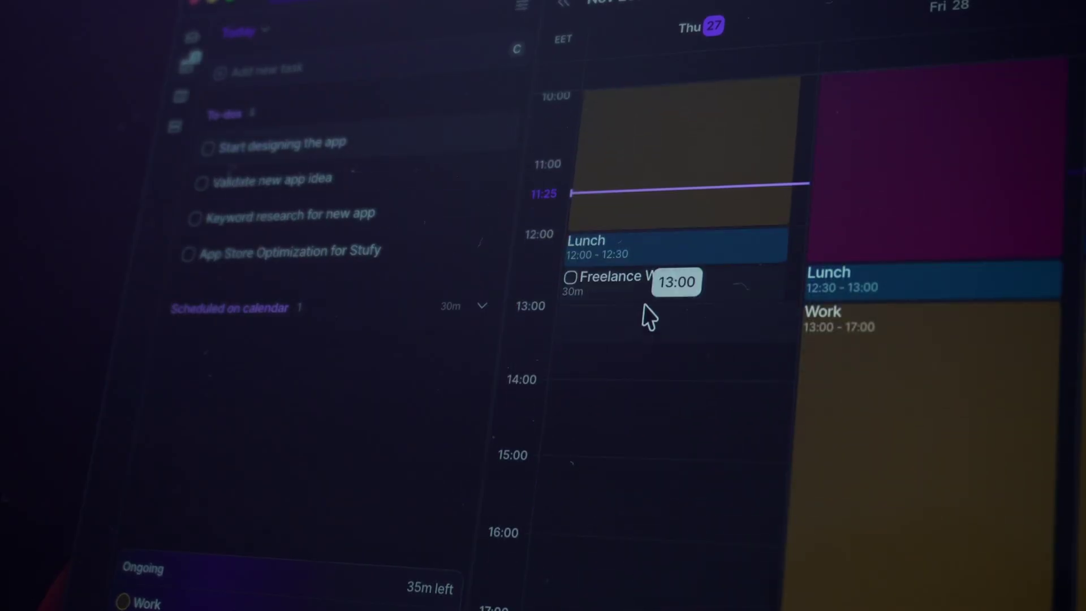
pyautogui.moveTo(647, 295); pyautogui.dragTo(625, 606)
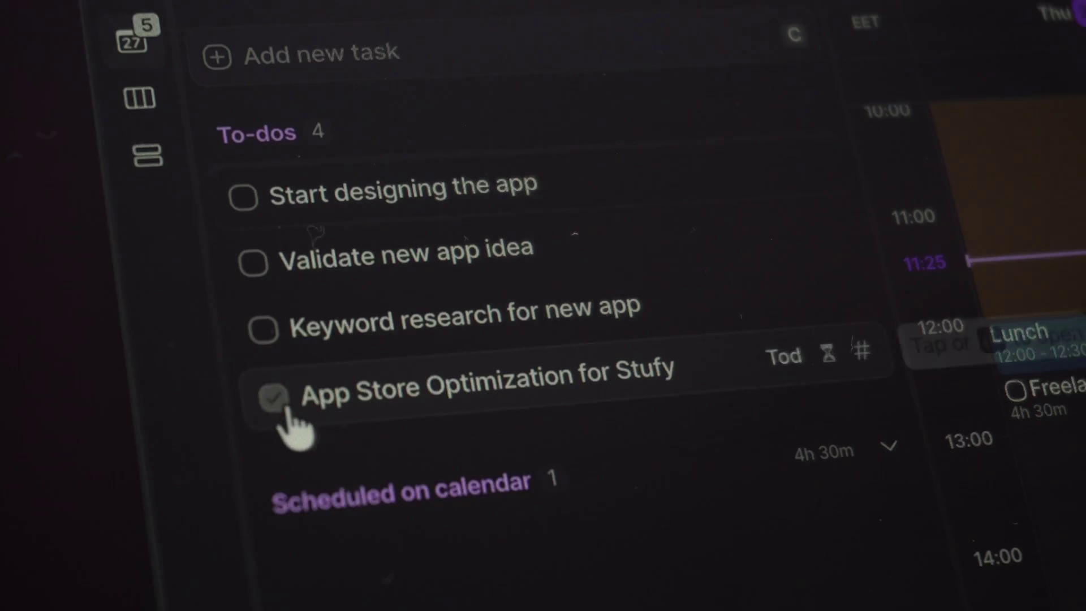
# - Mark the App Store Optimization for Stufy, Keyword research for new app and Validate new app idea tasks as done
pyautogui.click(274, 399)
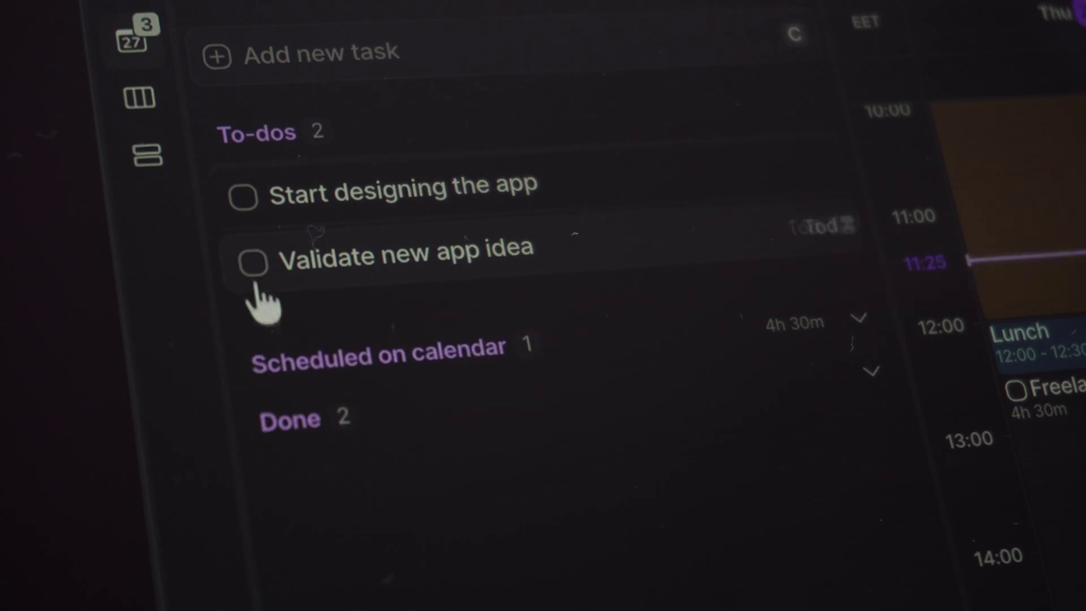
pyautogui.click(253, 263)
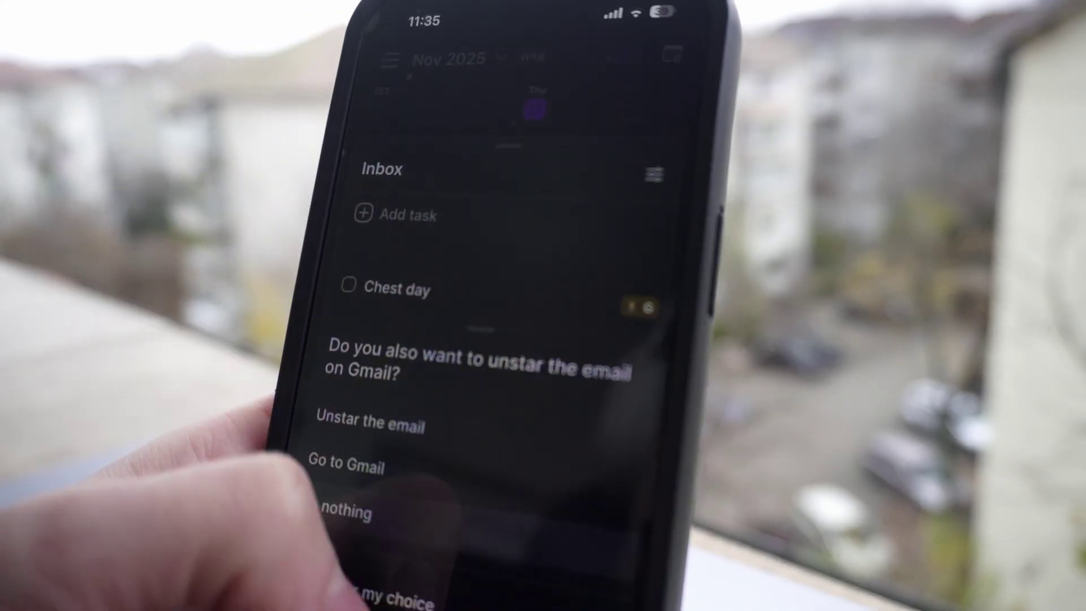
# - Choose to do nothing about the starred email on Gmail
pyautogui.click(310, 516)
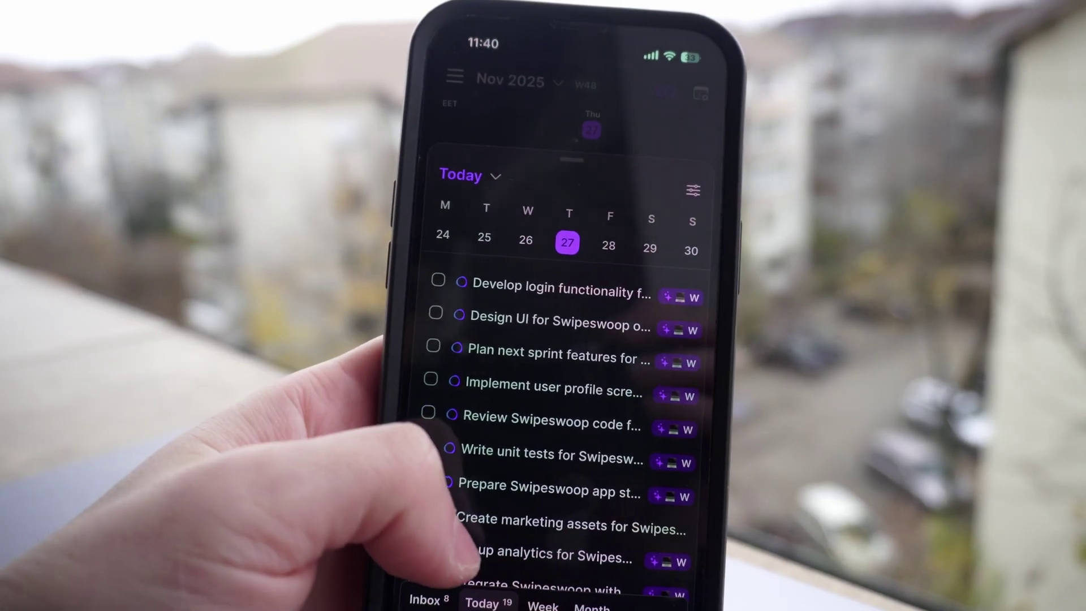
# - Replan a Swipeswoop task from the Today list for later today
pyautogui.scroll(-3, 464, 561)
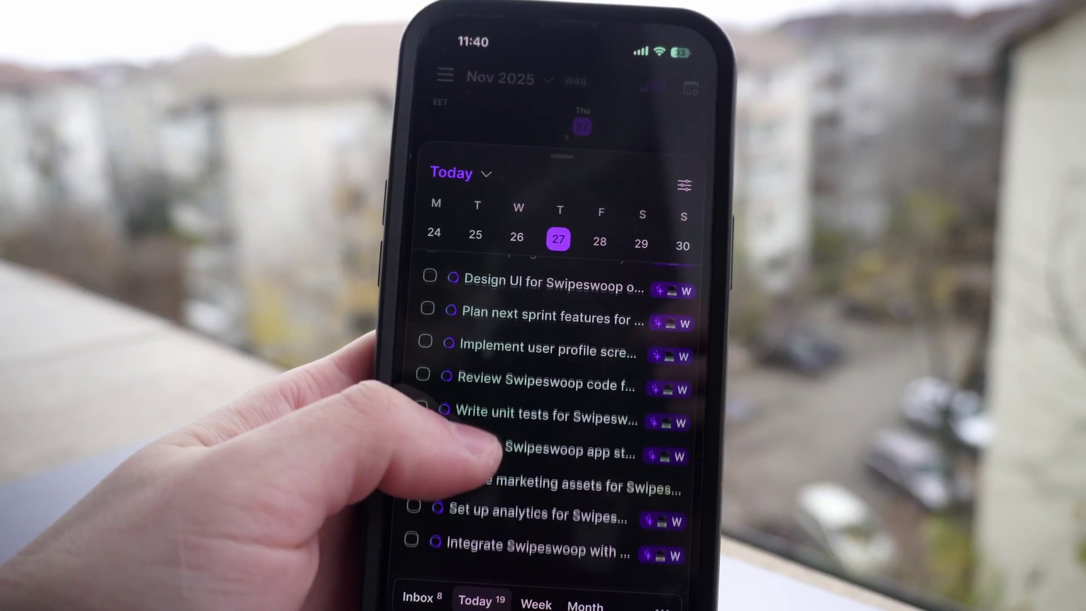
pyautogui.moveTo(487, 447); pyautogui.dragTo(399, 430)
pyautogui.click(371, 210)
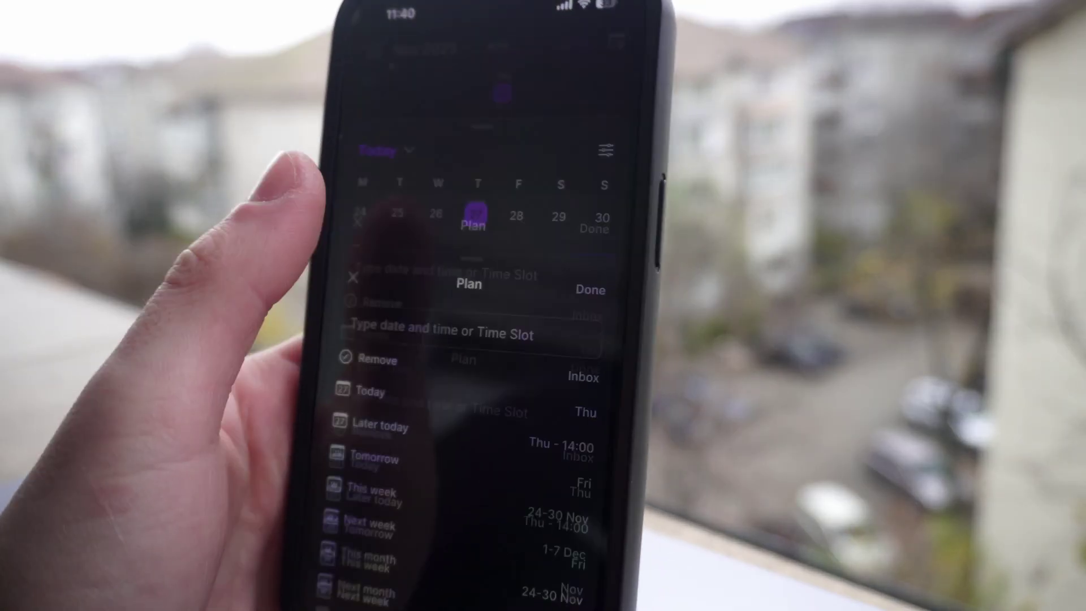
pyautogui.moveTo(407, 348); pyautogui.dragTo(342, 320)
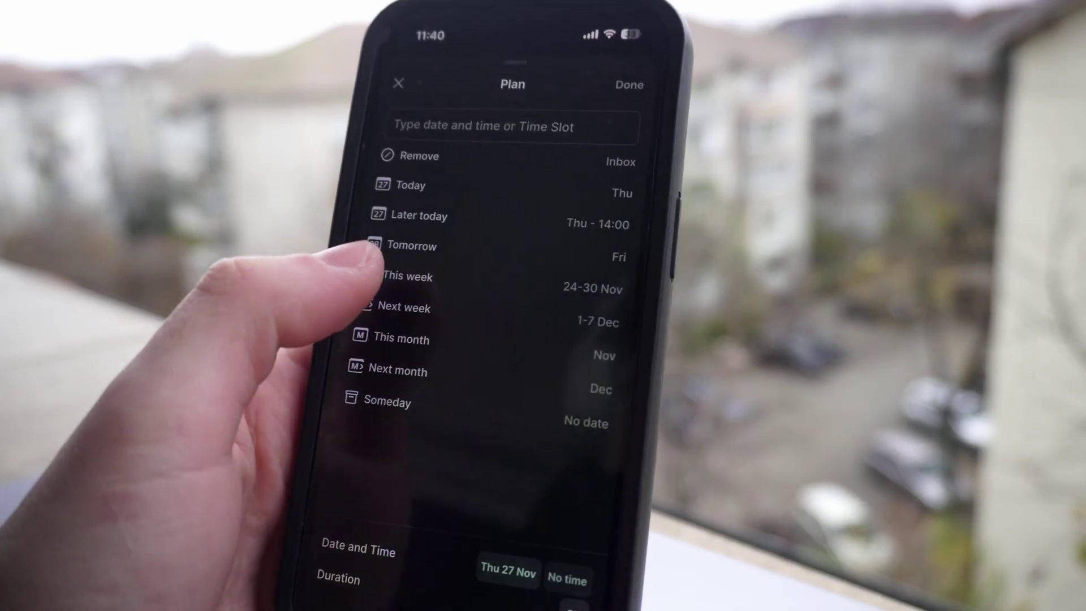
pyautogui.click(390, 218)
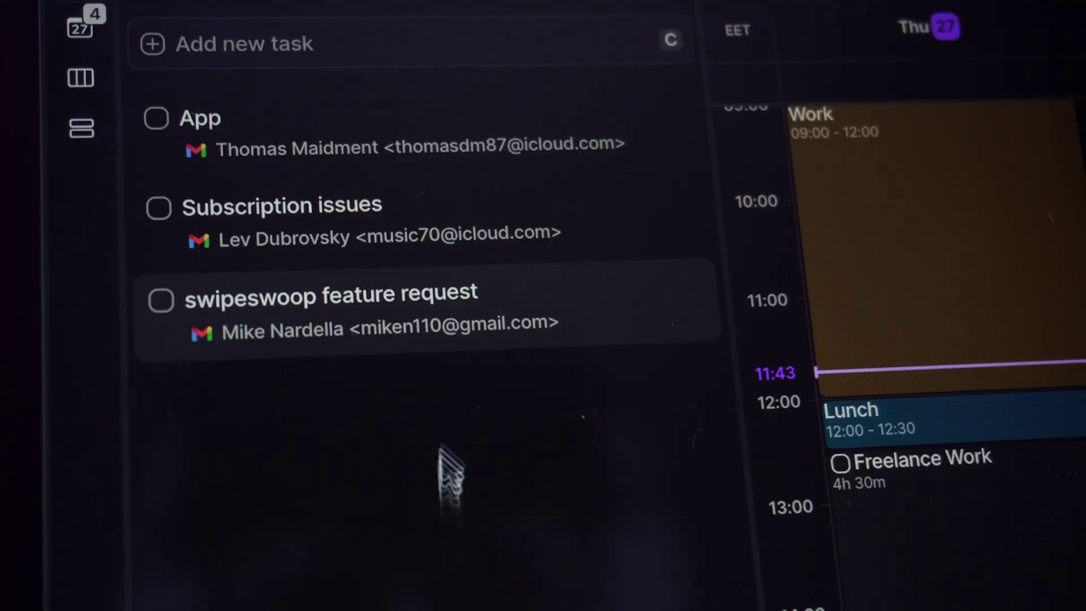
# - Plan the "swipeswoop feature request" email task for tomorrow
pyautogui.moveTo(582, 325)
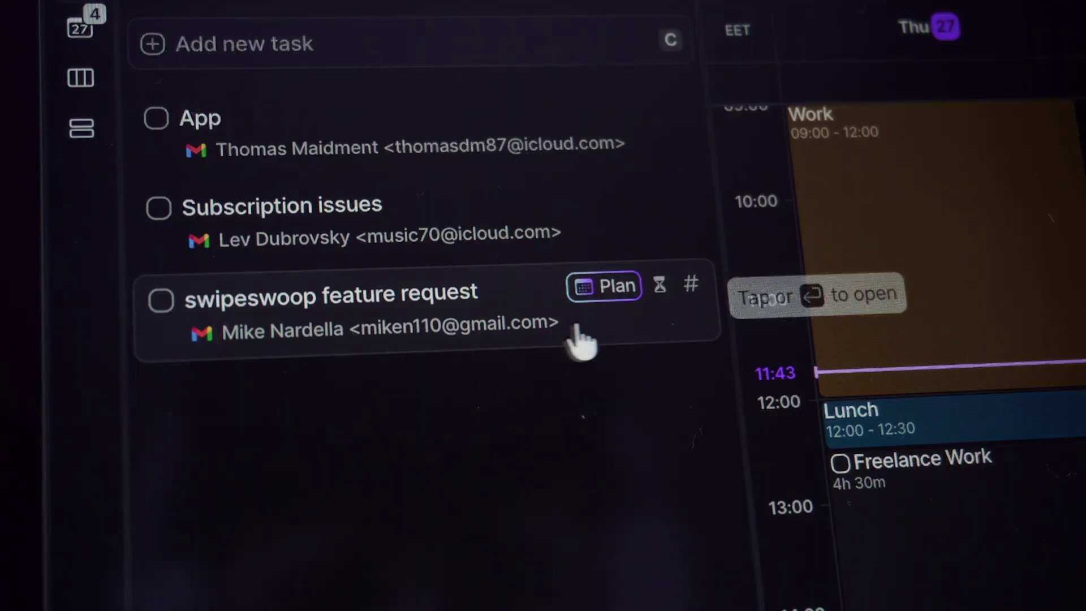
pyautogui.click(616, 289)
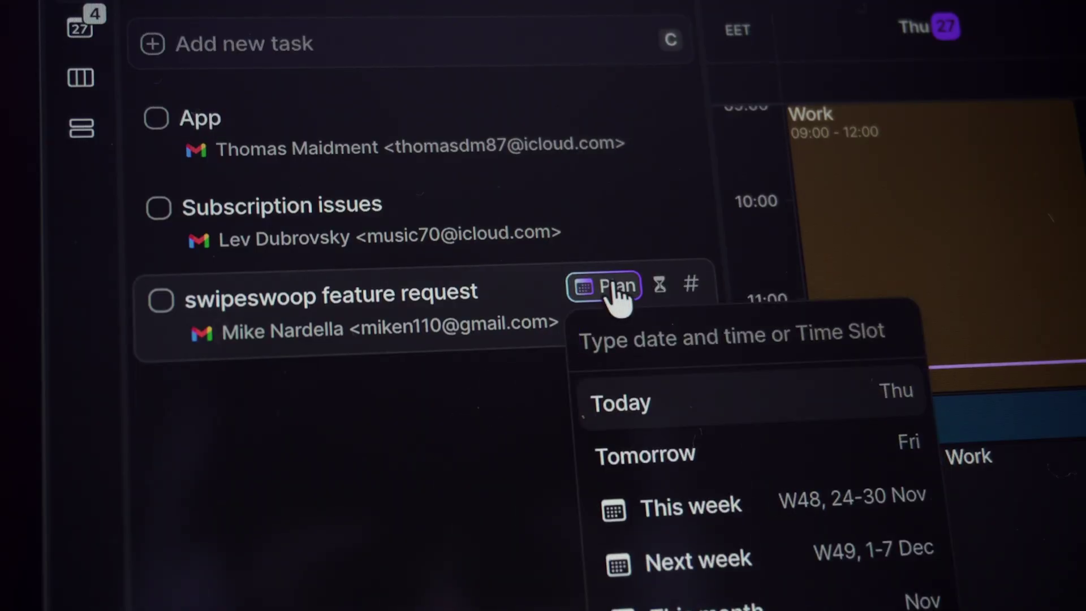
pyautogui.click(668, 447)
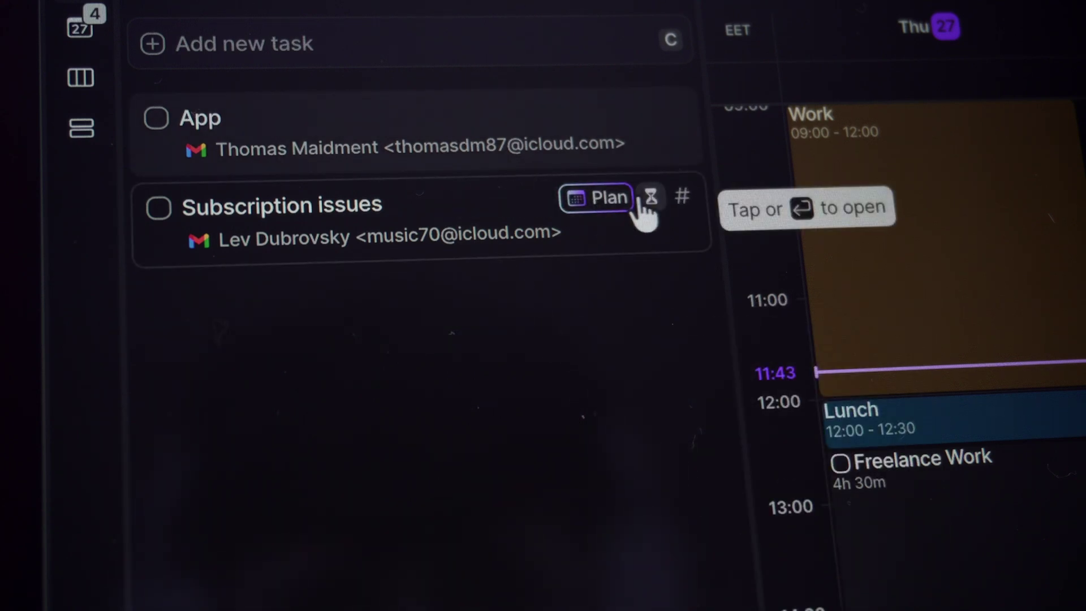
# - Set a preset duration for the "Subscription issues" email task
pyautogui.click(652, 198)
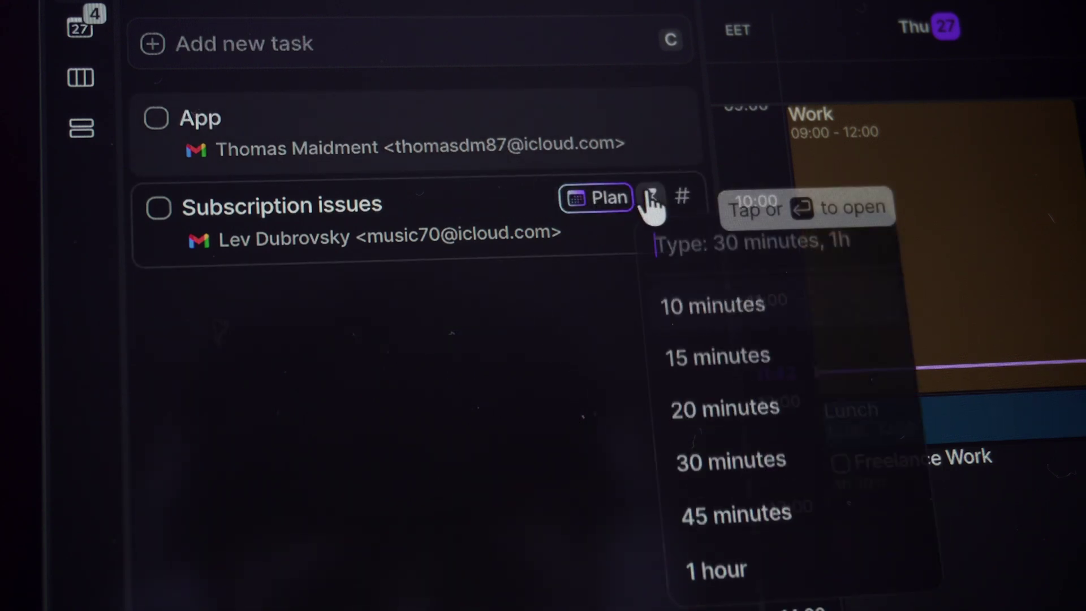
pyautogui.click(707, 334)
pyautogui.moveTo(657, 122)
# - Send the AI assistant the request "Create my sunday schedule"
pyautogui.write('Create my sunday schedu')
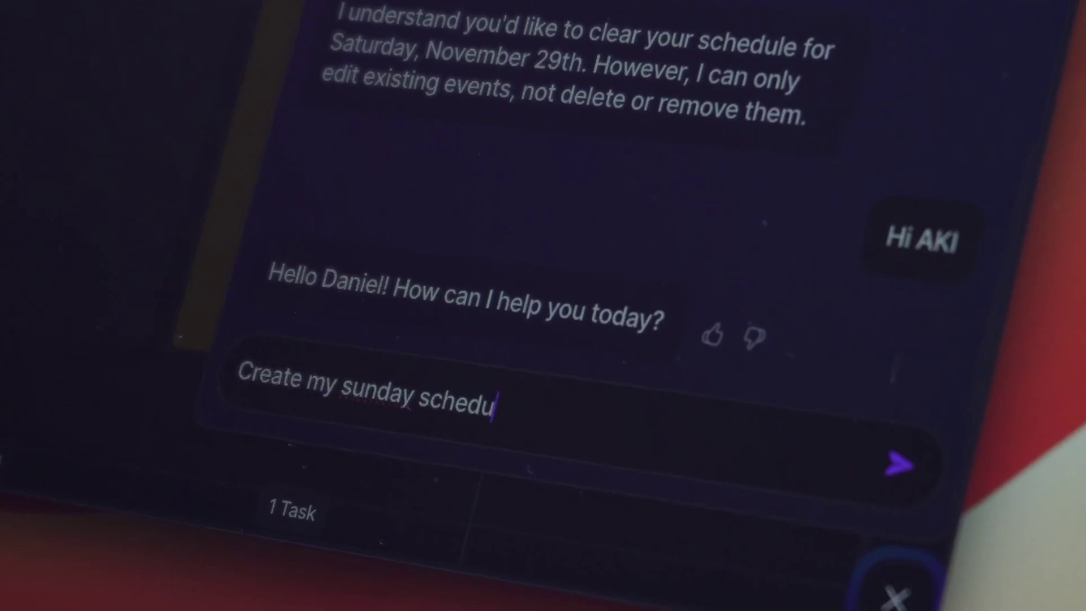
pyautogui.write('le')
pyautogui.press('Return')
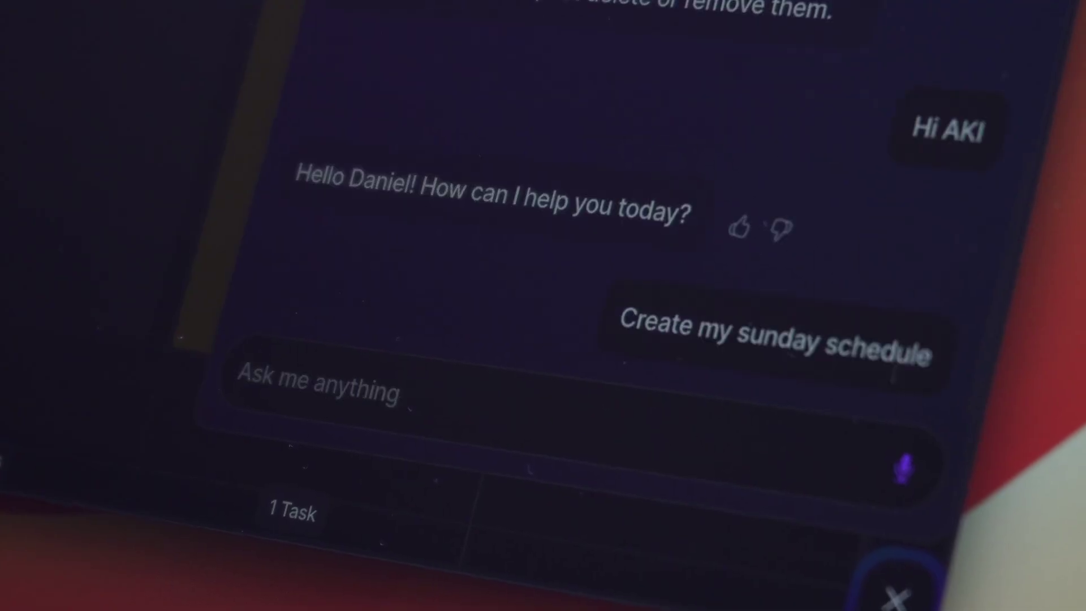
# - Reply to the assistant with "This Sunday, I want to be chill. So Gym and create other relaxing activities"
pyautogui.write('T')
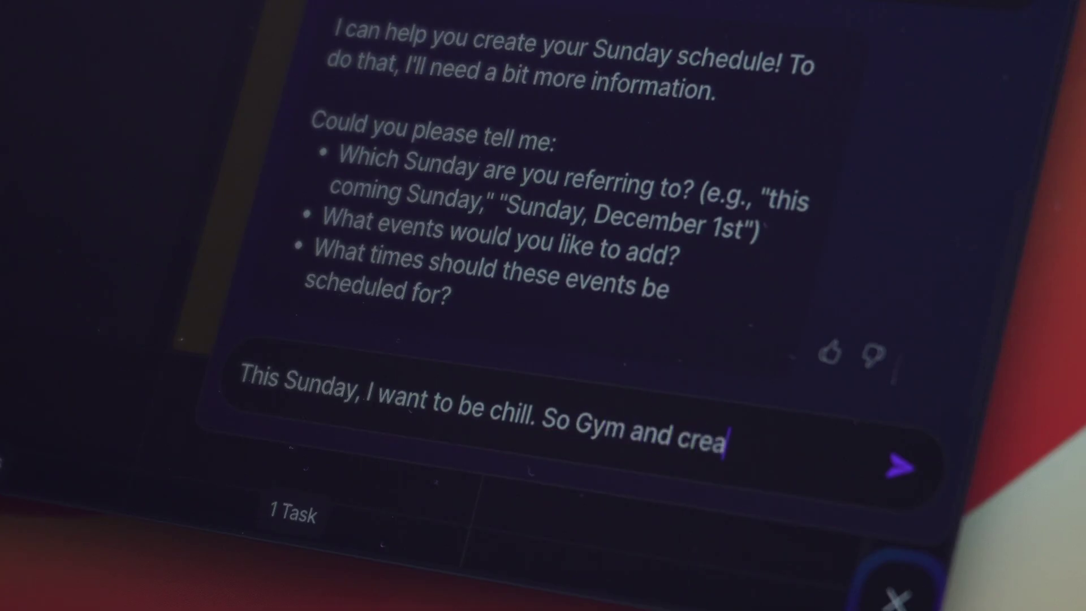
pyautogui.write('laxing activities')
pyautogui.press('Return')
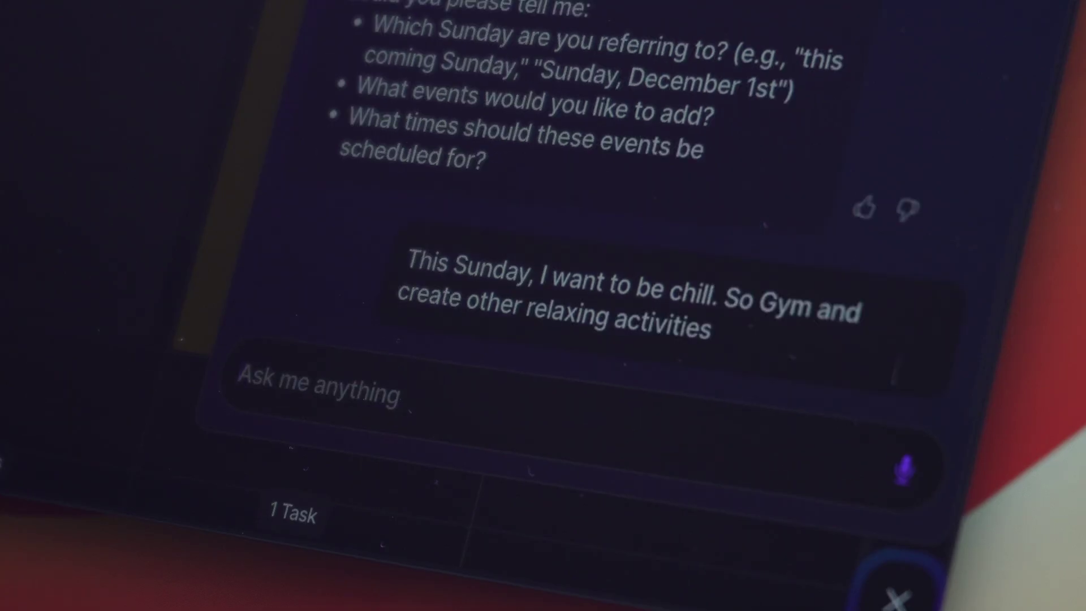
pyautogui.write('In t')
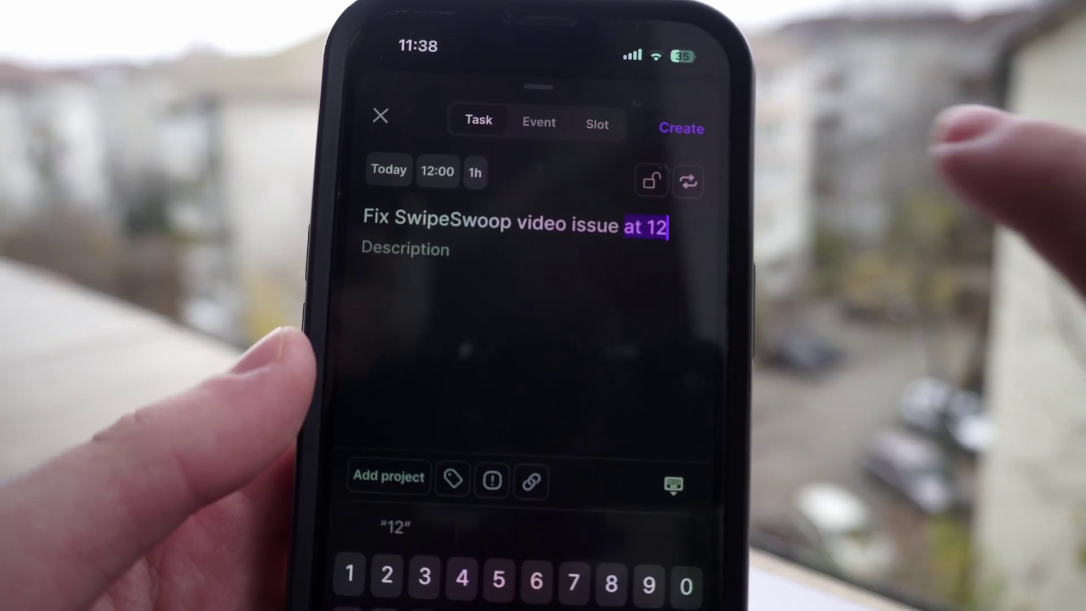
# - Create the task "Fix SwipeSwoop video issue" for today at 12:00 with a 1h duration
pyautogui.click(686, 127)
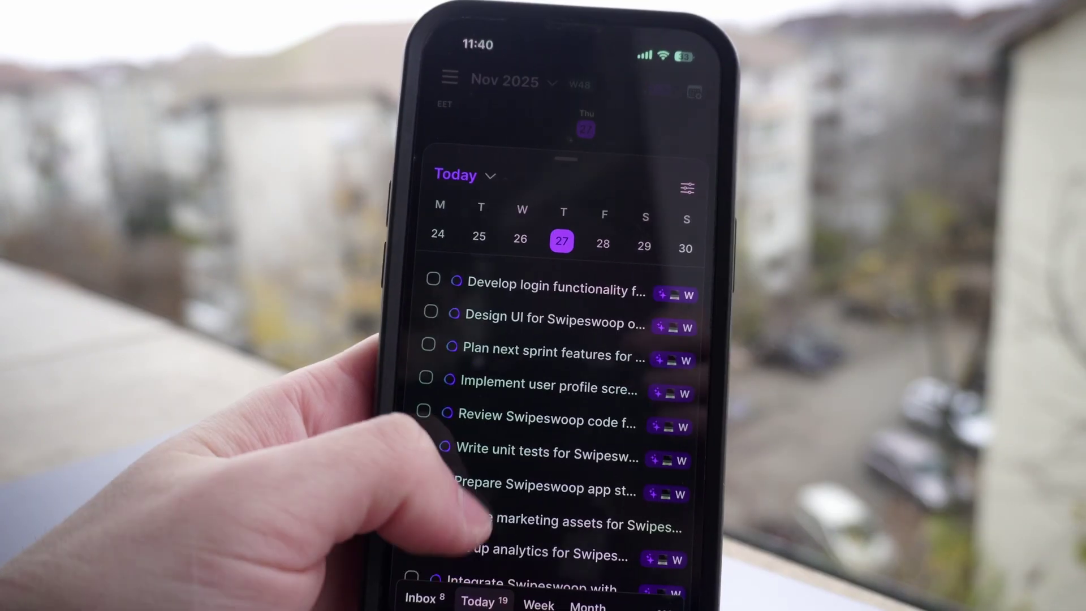
pyautogui.scroll(-2, 475, 390)
pyautogui.scroll(-1, 452, 384)
pyautogui.click(498, 441)
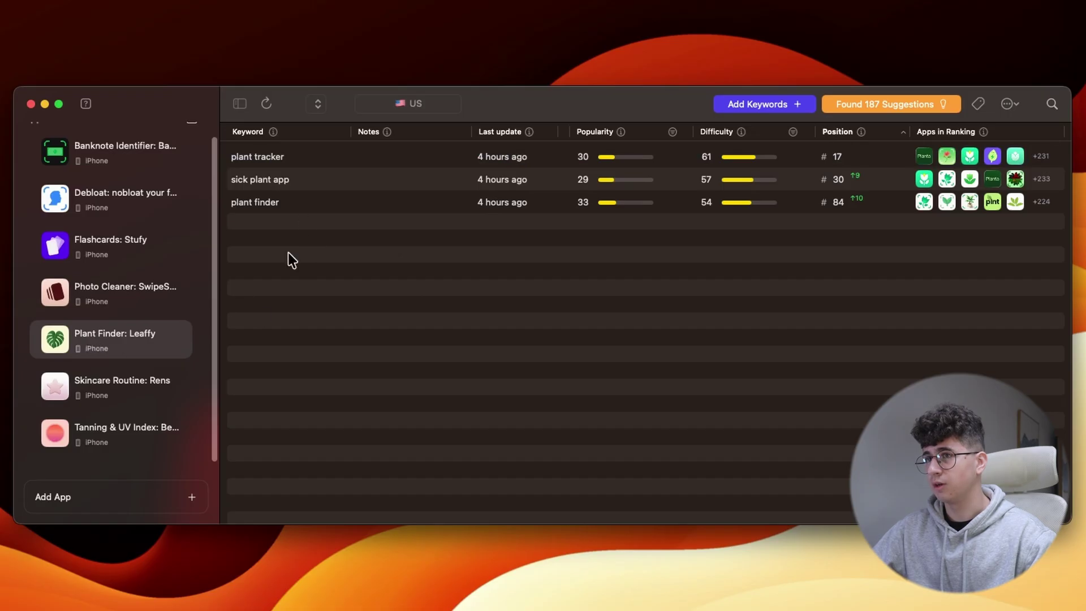
# - Switch to the App Store keyword tracker and look over the keywords tracked for Plant Finder: Leaffy
pyautogui.click(242, 163)
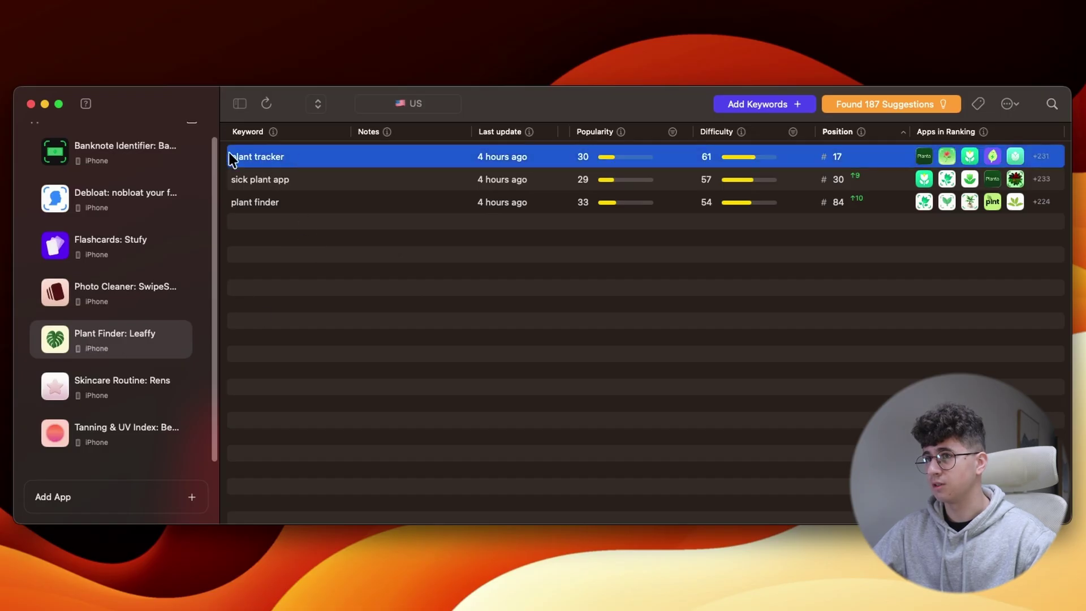
pyautogui.click(321, 177)
pyautogui.click(281, 164)
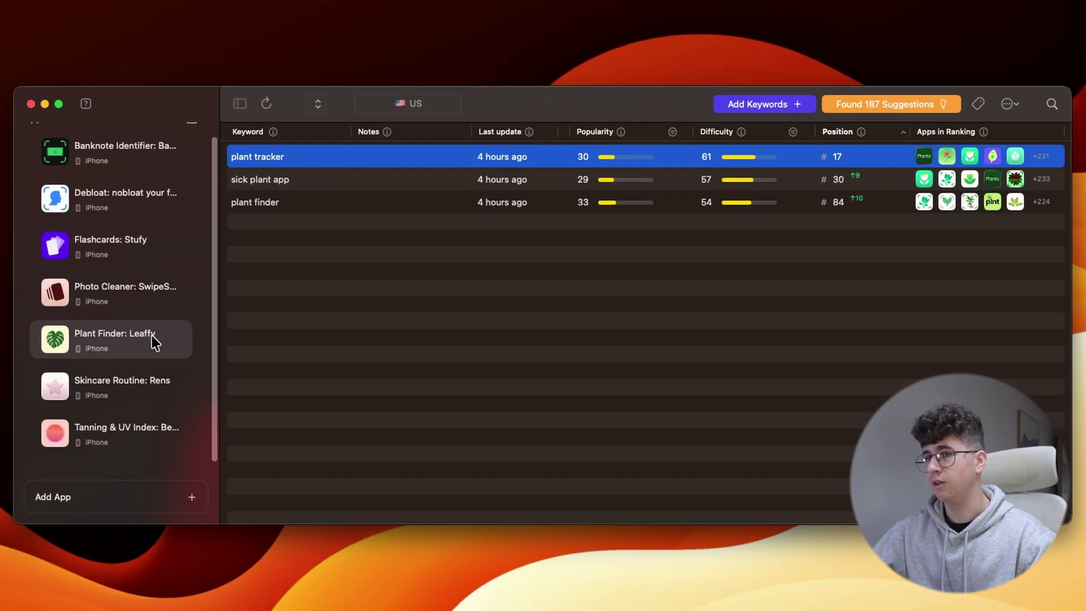
pyautogui.click(131, 340)
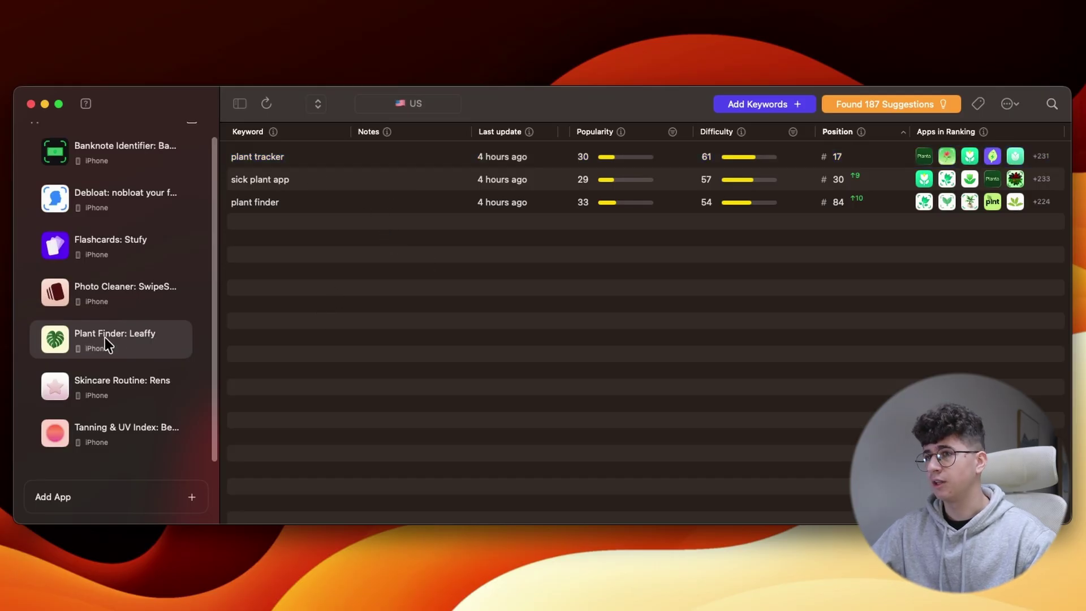
# - Review the position history chart of the "plant finder" keyword and close it
pyautogui.click(259, 204)
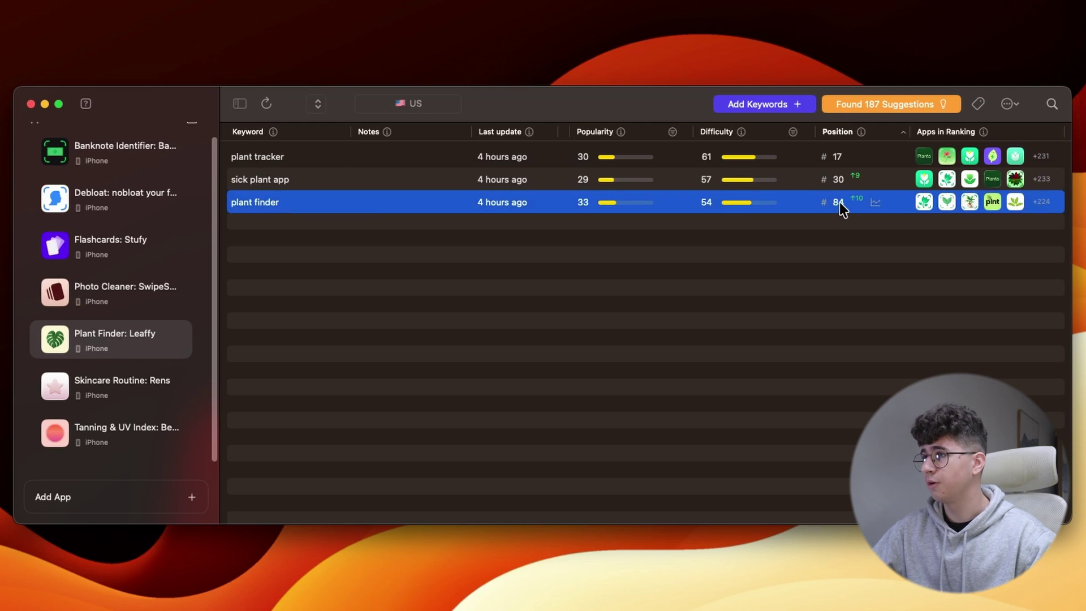
pyautogui.click(839, 202)
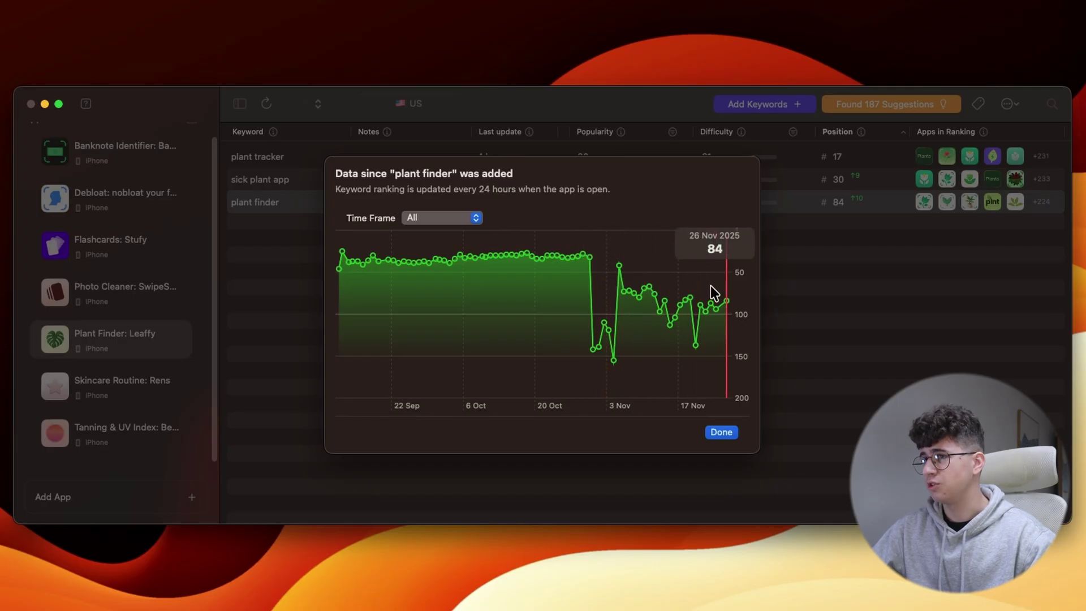
pyautogui.click(730, 434)
# - Inspect how the "plant tracker" keyword's position developed over time, and close the chart
pyautogui.click(274, 158)
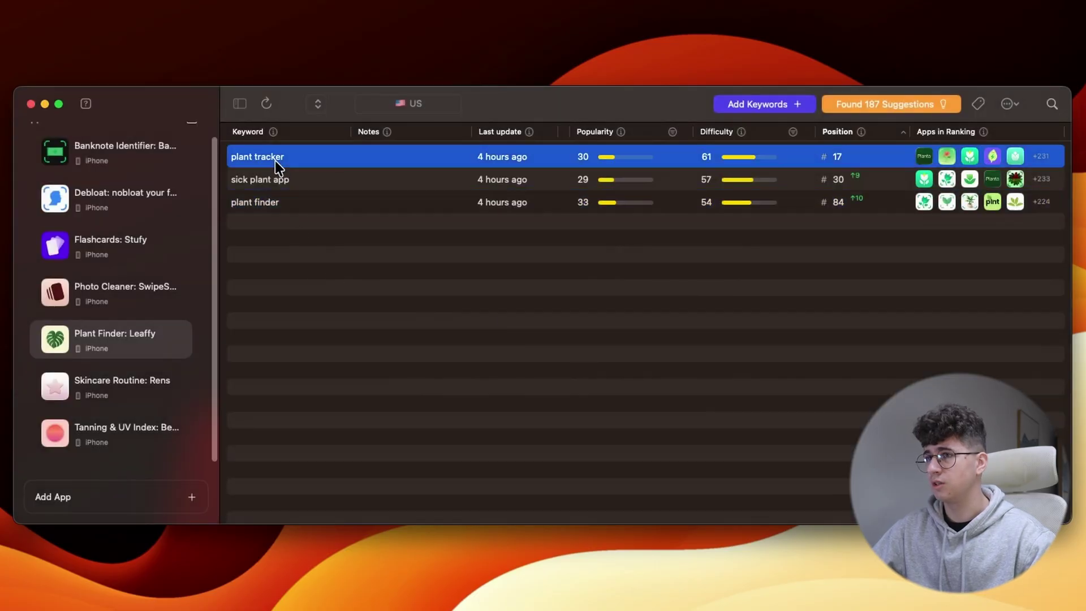
pyautogui.click(836, 157)
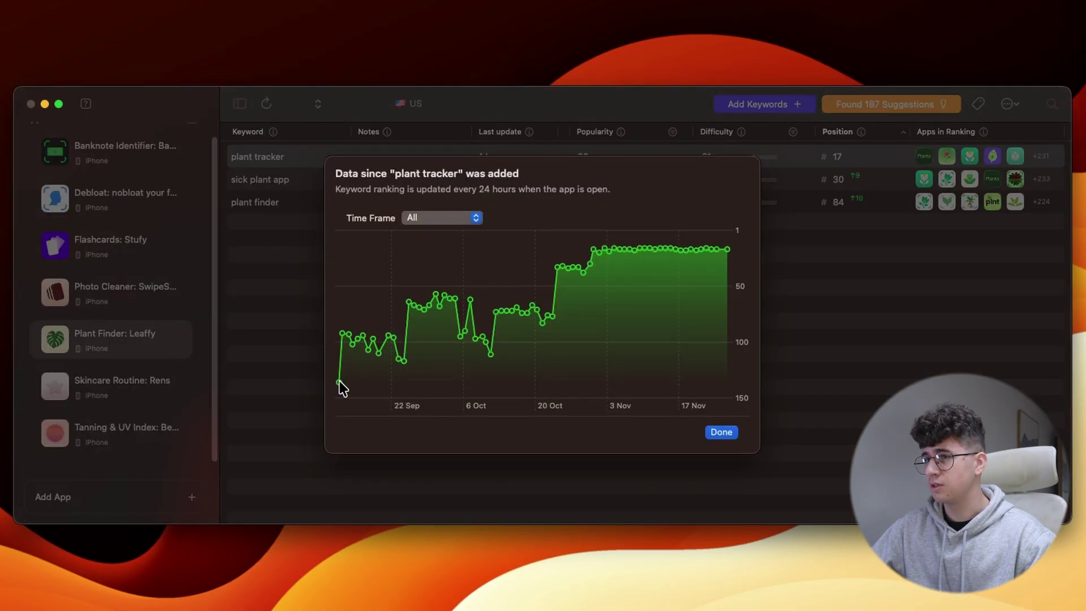
pyautogui.moveTo(341, 315)
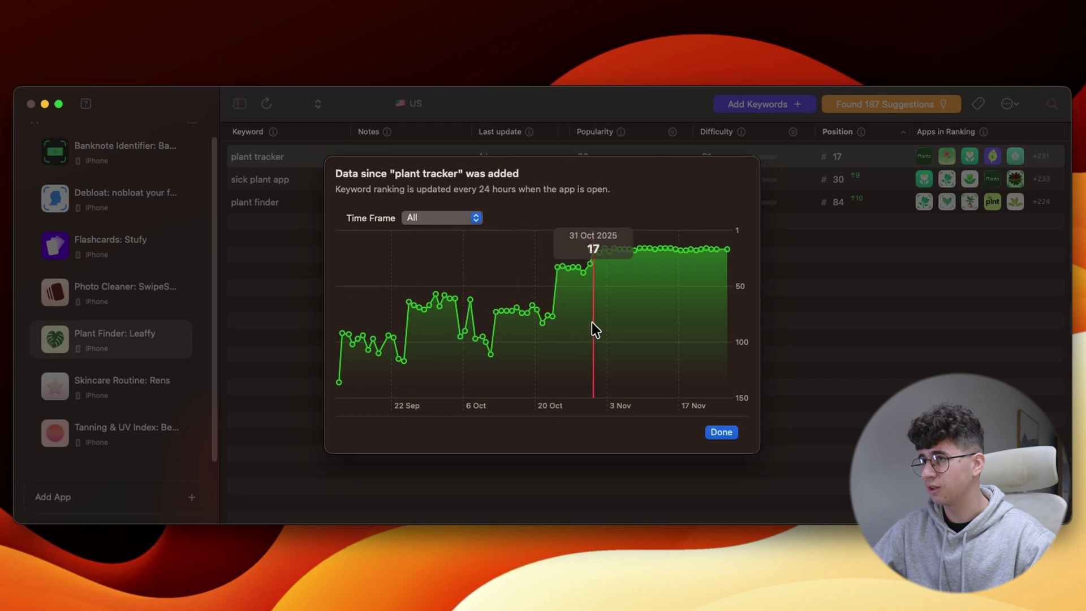
pyautogui.click(721, 432)
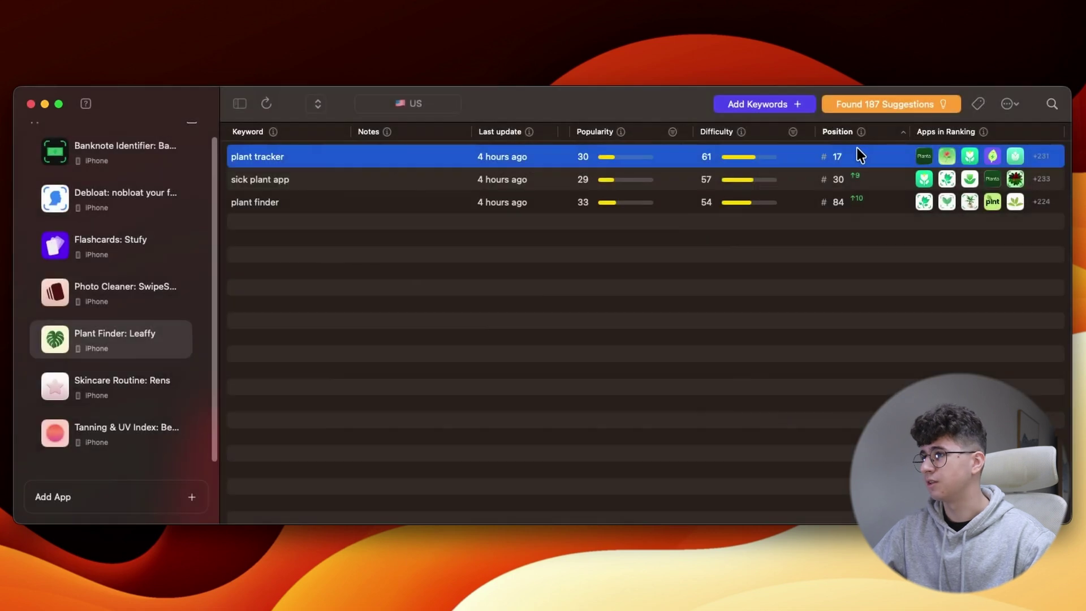
# - Check the position history of the "sick plant app" keyword and close the chart
pyautogui.click(253, 181)
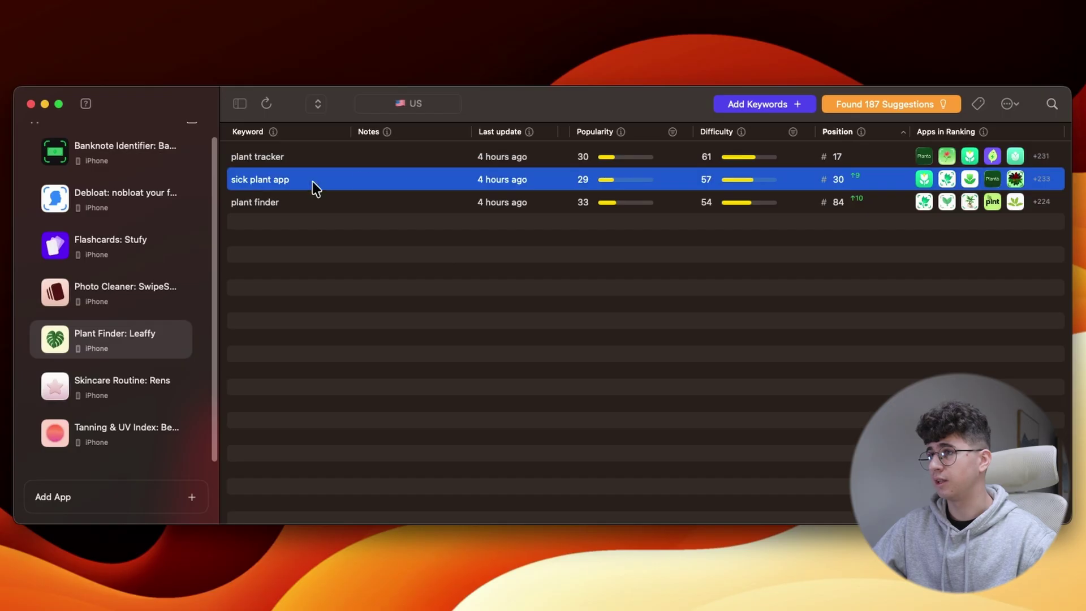
pyautogui.click(840, 179)
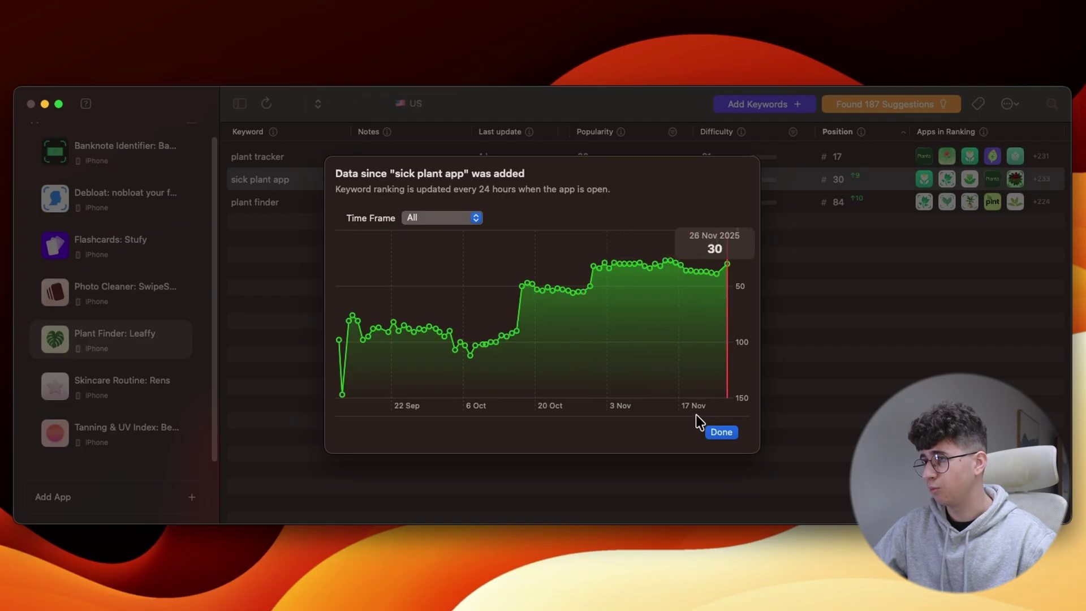
pyautogui.click(720, 432)
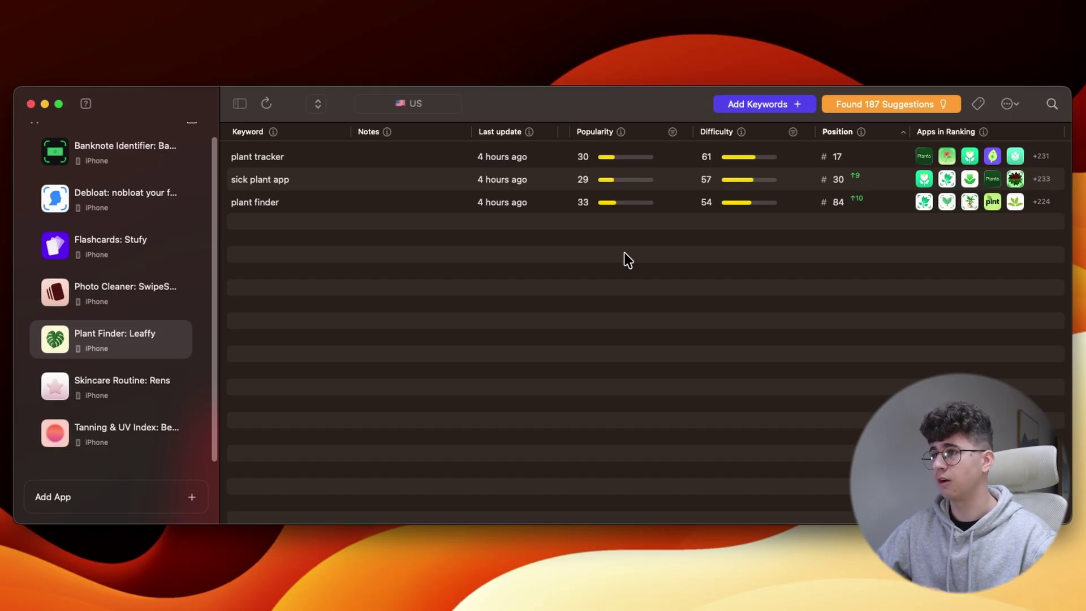
# - From the apps ranking for "plant tracker", open the keywords of Planta: Plant & Garden Care and filter to popularity above 20 and difficulty below 60
pyautogui.click(924, 150)
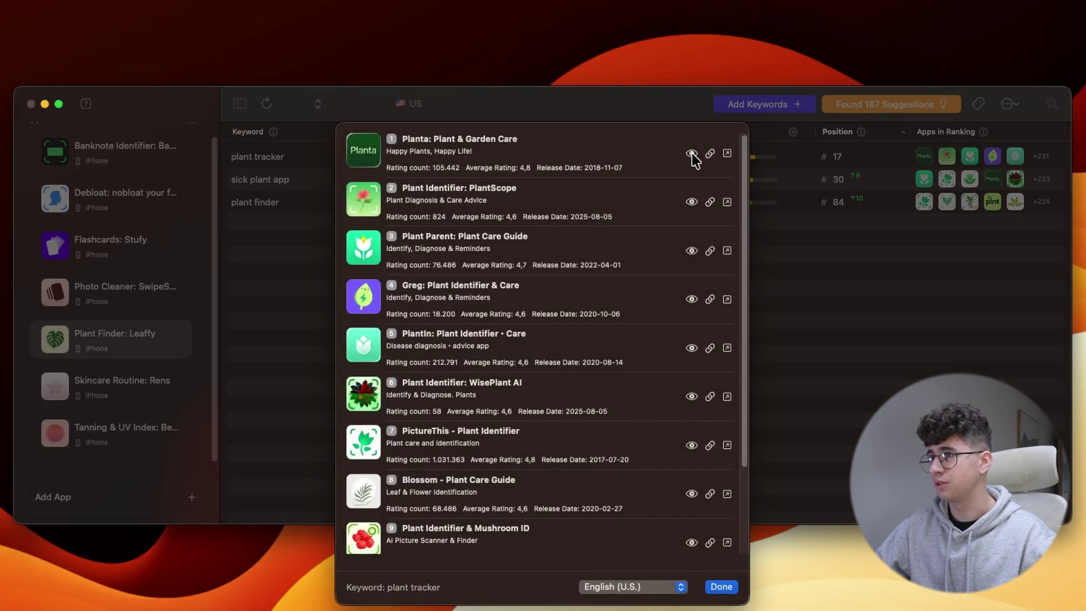
pyautogui.press('Escape')
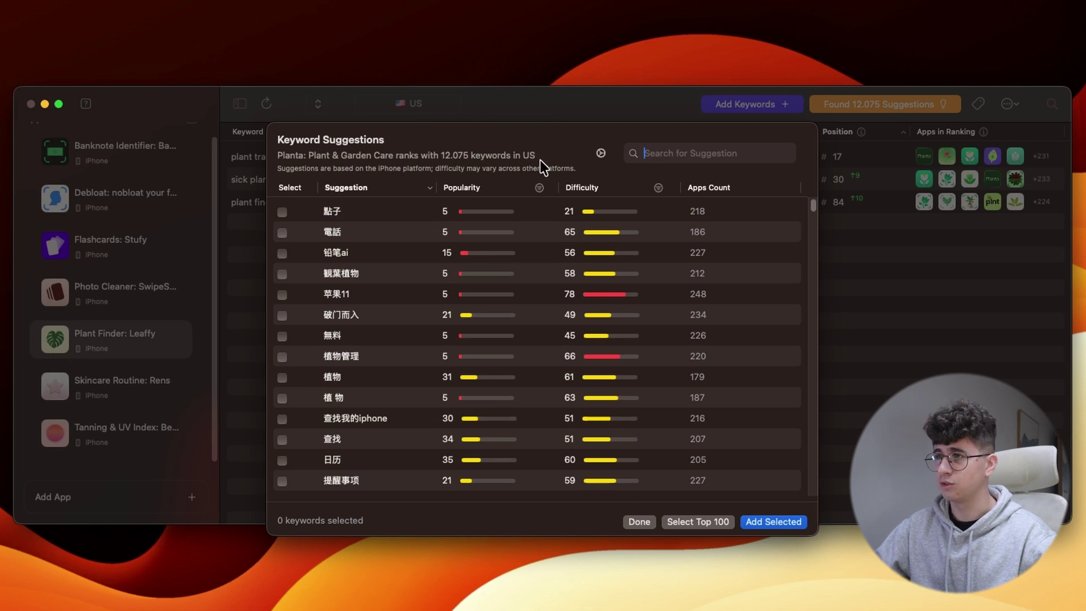
pyautogui.click(540, 187)
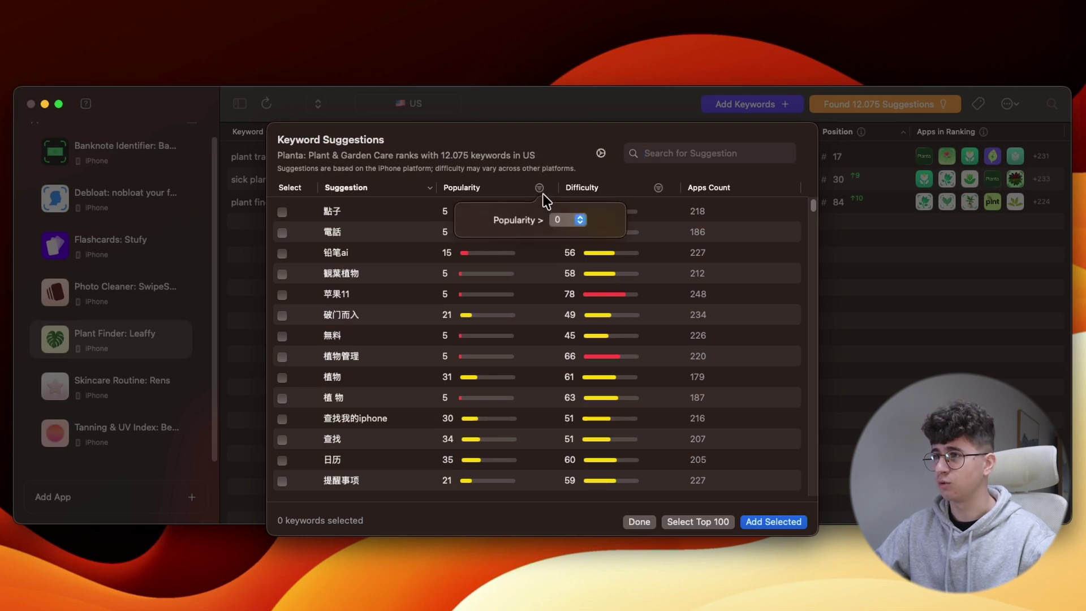
pyautogui.click(562, 222)
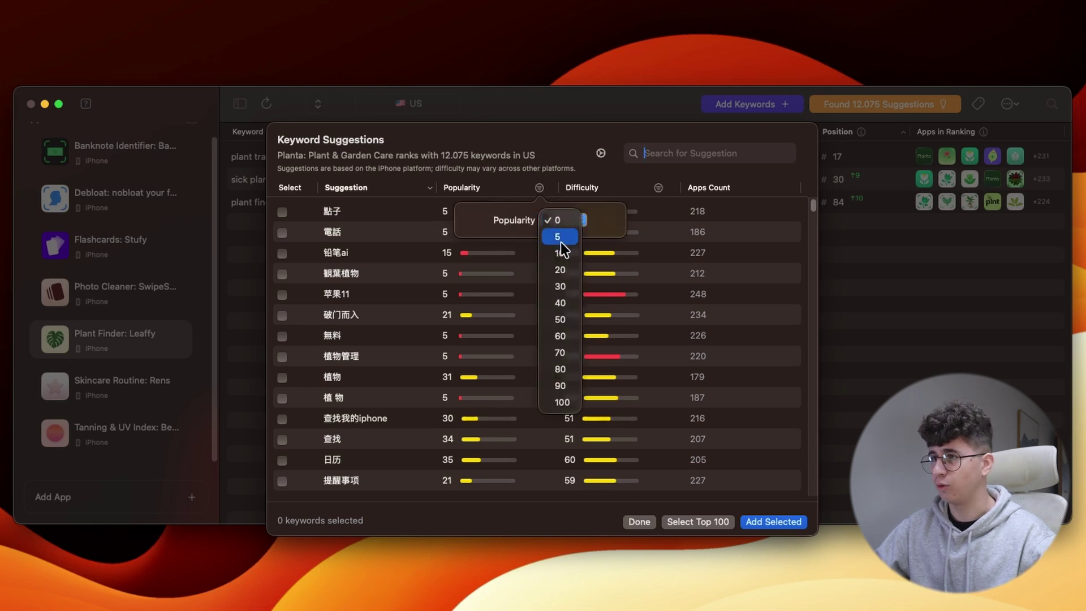
pyautogui.click(563, 270)
pyautogui.click(674, 223)
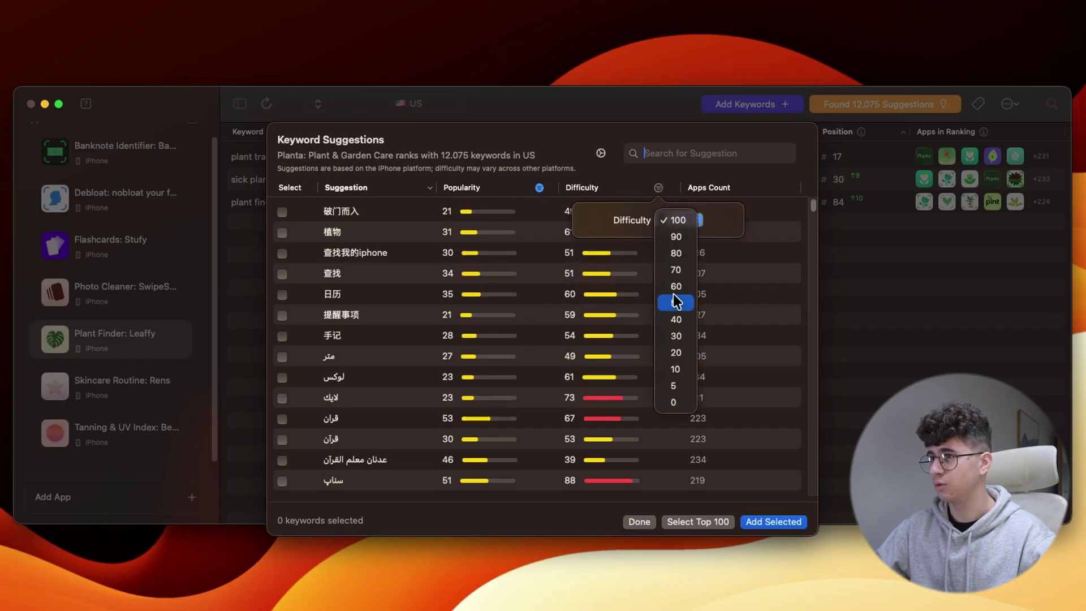
pyautogui.click(682, 301)
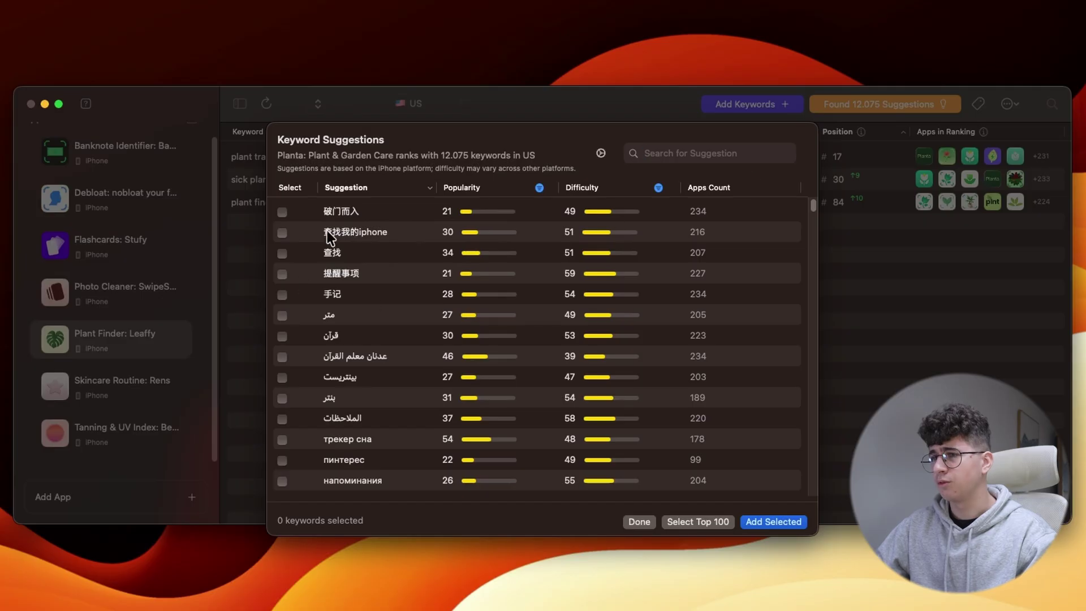
# - Browse Planta's filtered keyword suggestions and select "plant identify", "plant identification" and "plant doctor"
pyautogui.scroll(-5, 344, 249)
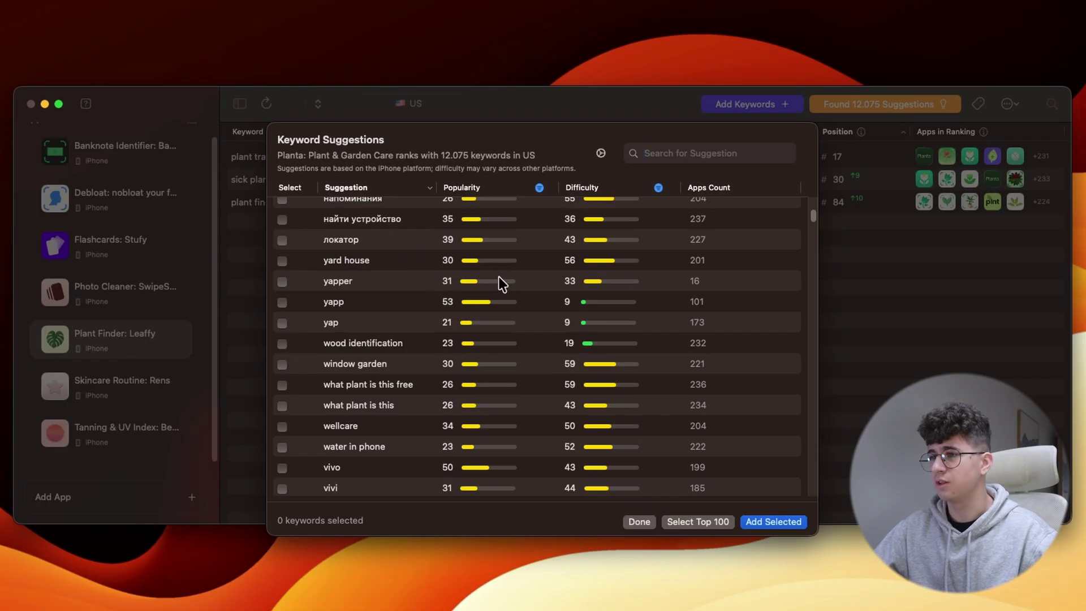
pyautogui.scroll(-3, 393, 326)
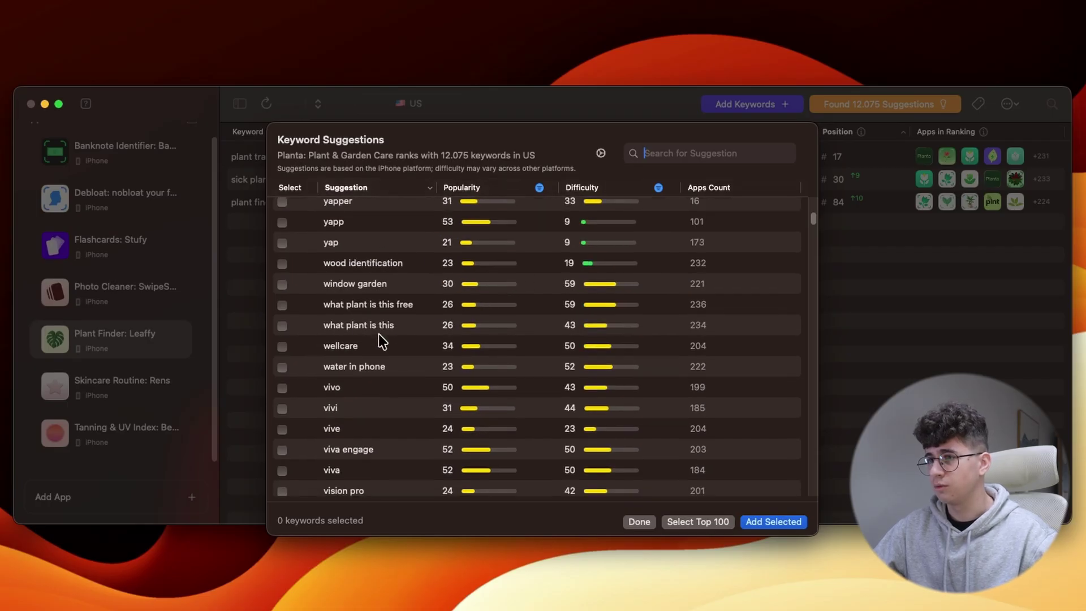
pyautogui.scroll(-2, 382, 338)
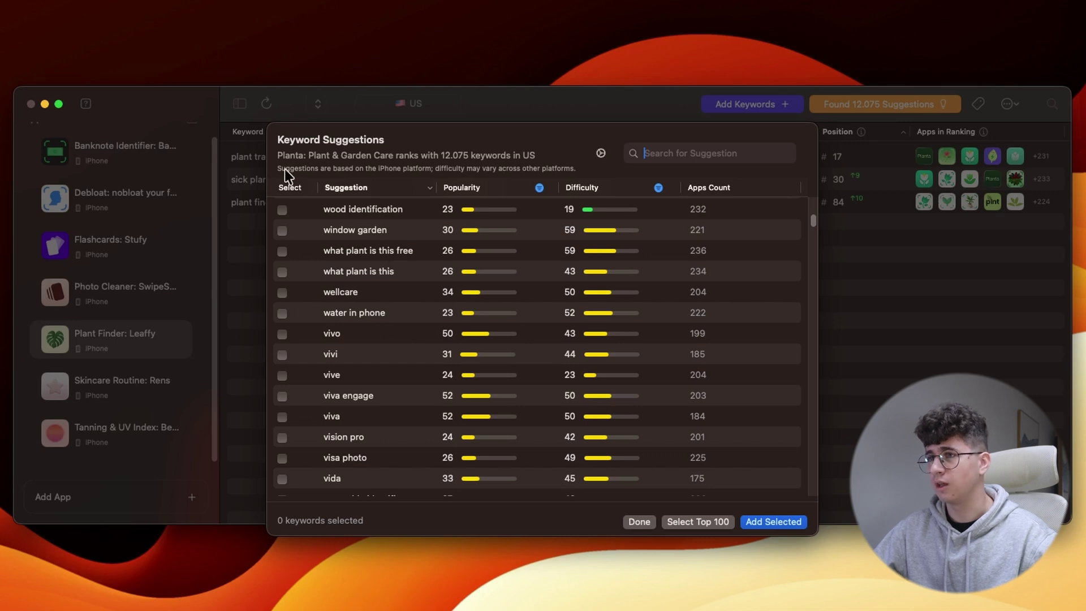
pyautogui.scroll(1, 304, 291)
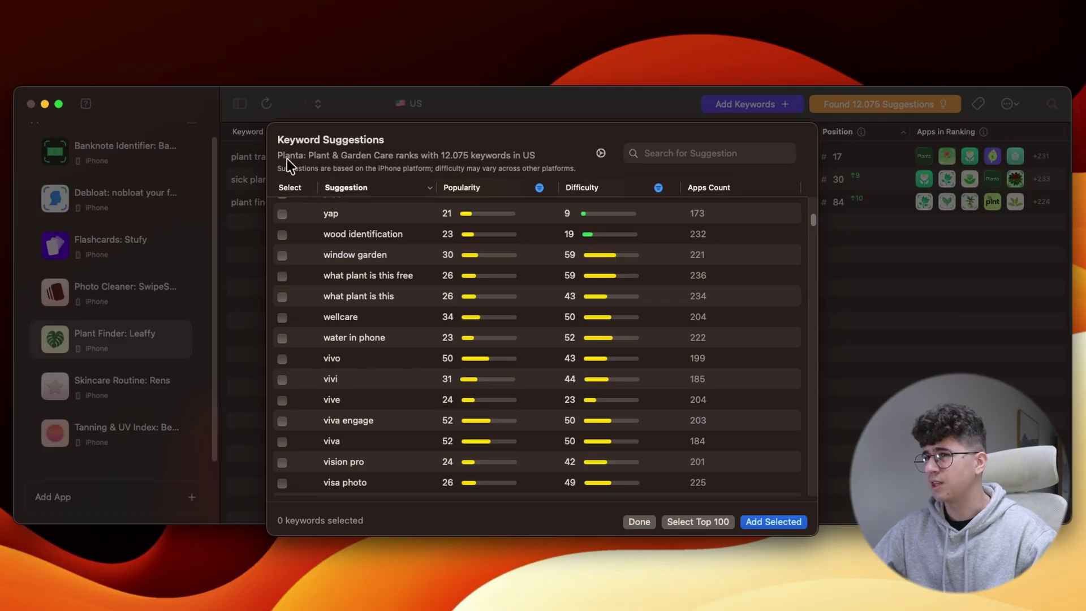
pyautogui.scroll(-5, 322, 277)
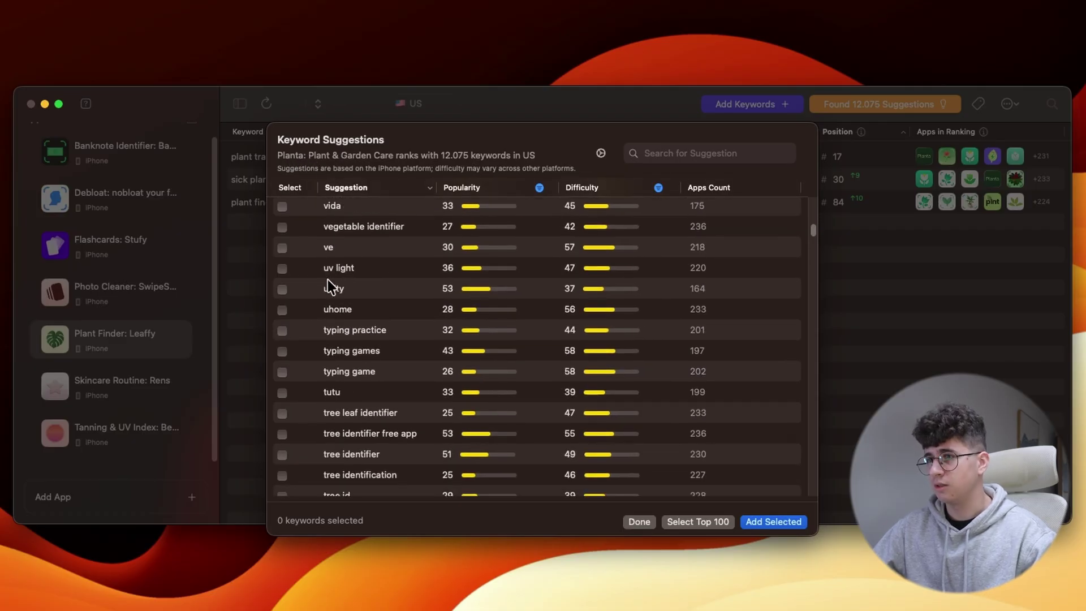
pyautogui.scroll(-15, 331, 286)
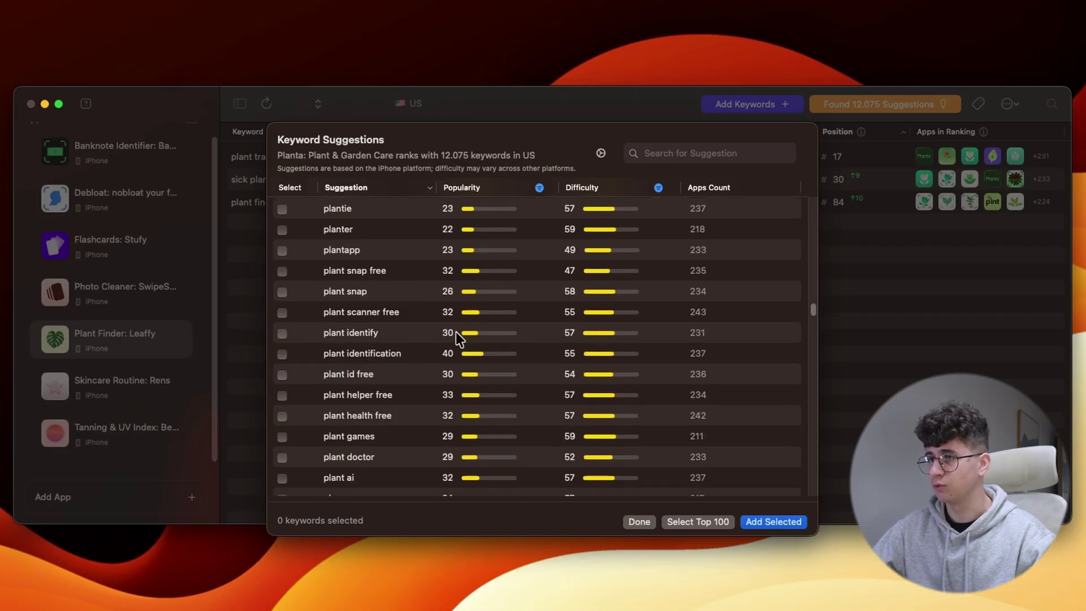
pyautogui.click(282, 334)
pyautogui.click(283, 355)
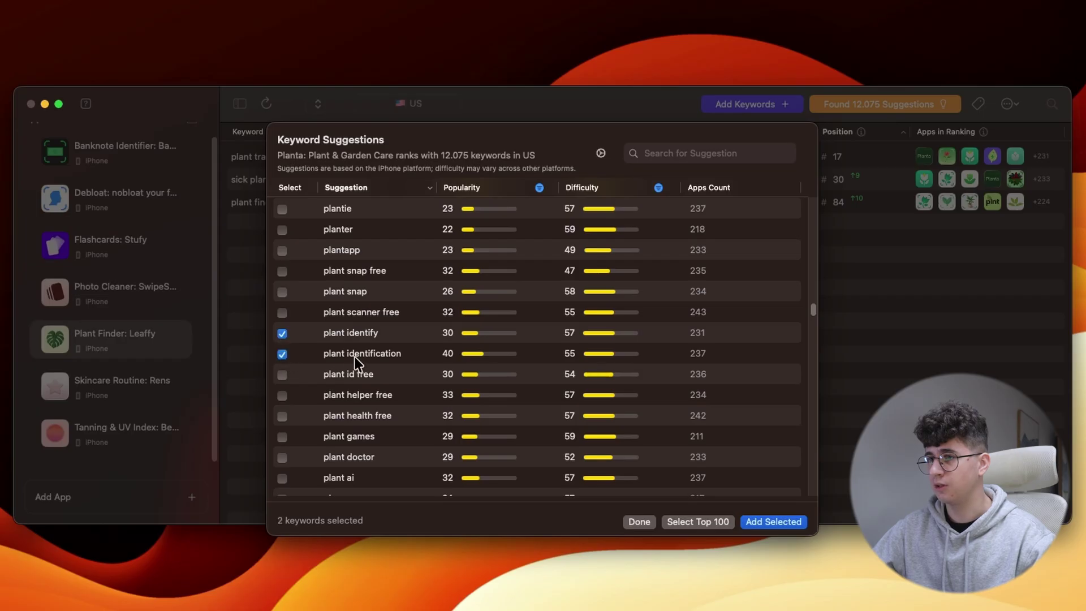
pyautogui.scroll(-2, 357, 362)
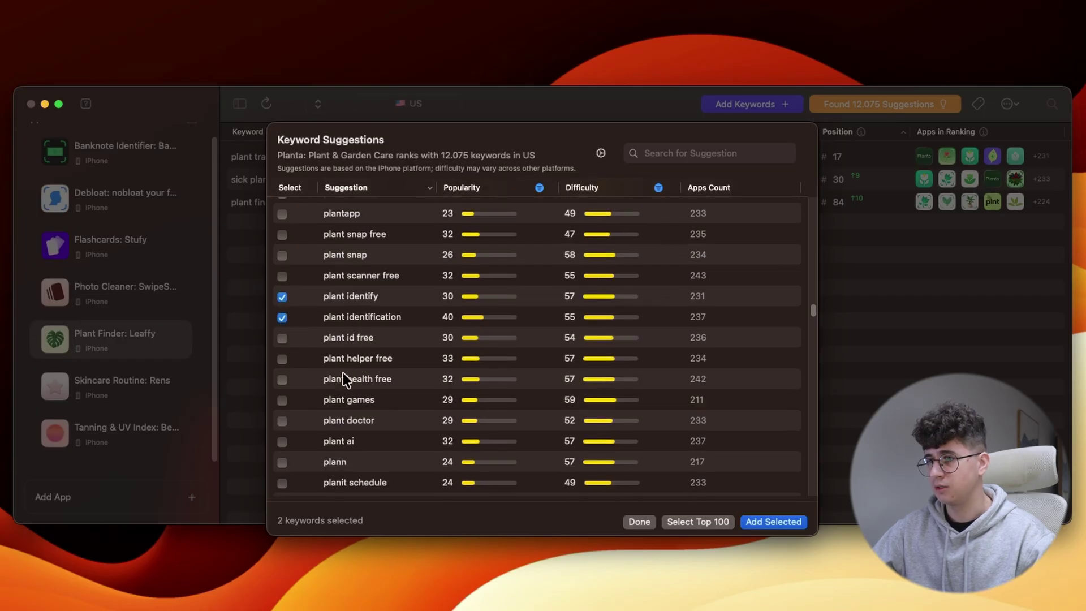
pyautogui.scroll(-1, 358, 356)
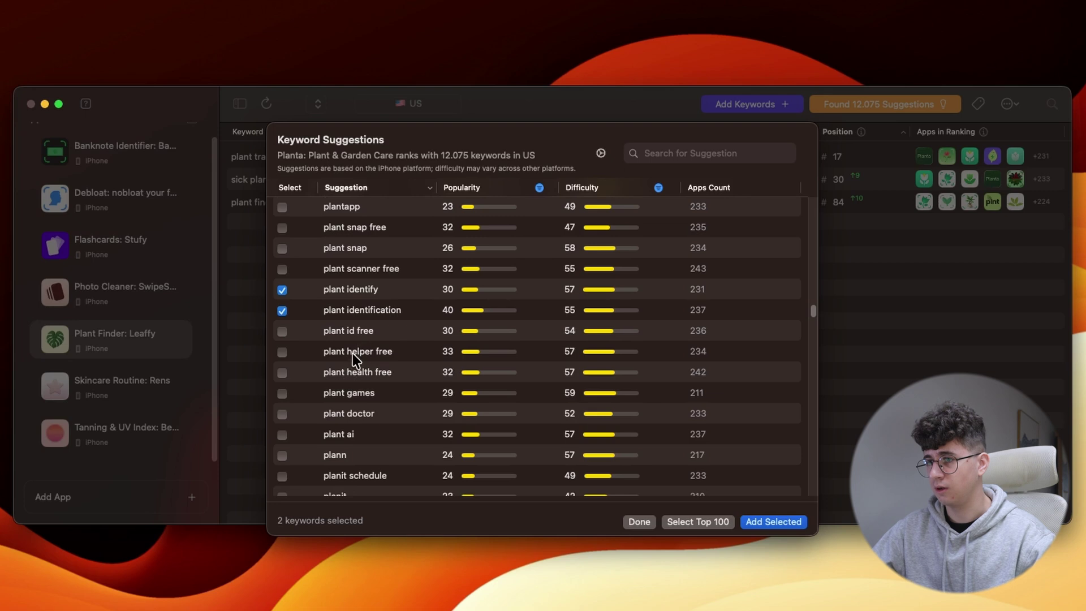
pyautogui.click(281, 415)
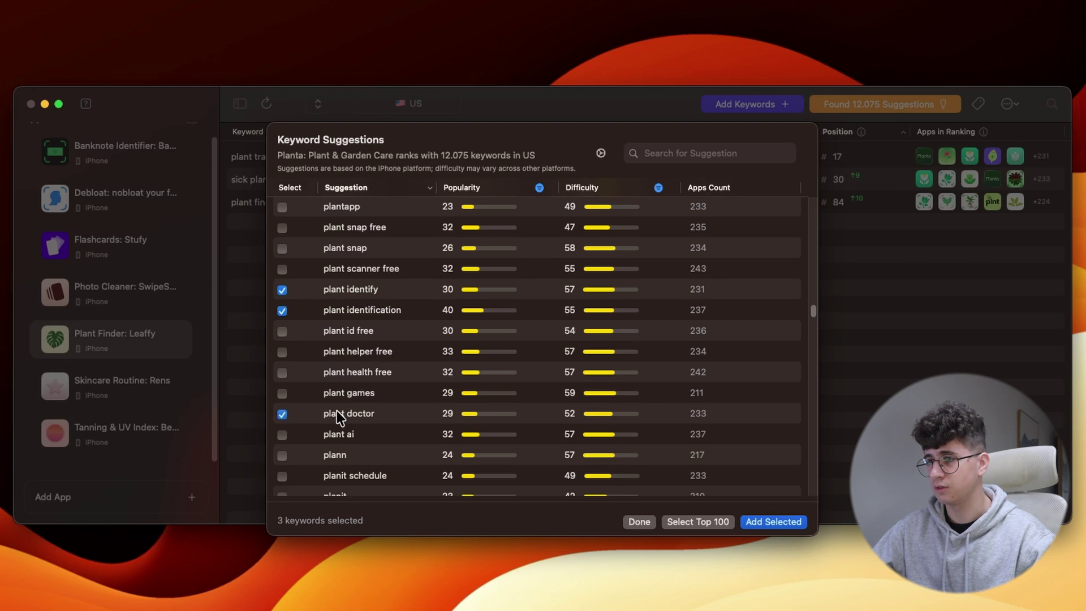
# - Also select the suggestions "identify plants" and "identify flowers", and add all selected keywords to Plant Finder: Leaffy
pyautogui.scroll(-15, 343, 371)
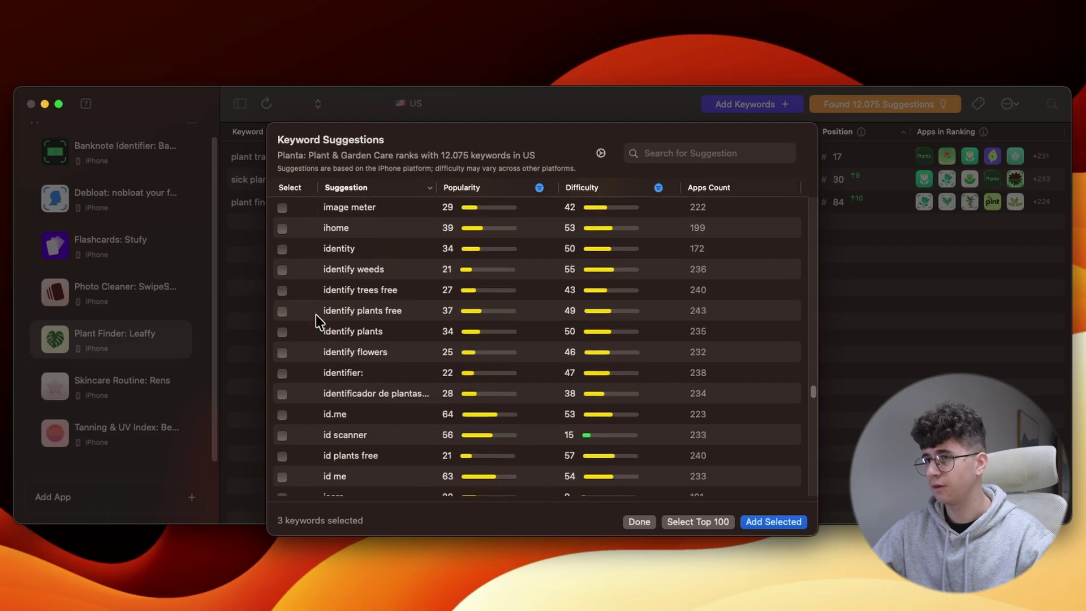
pyautogui.click(282, 331)
pyautogui.click(283, 352)
pyautogui.scroll(-15, 593, 470)
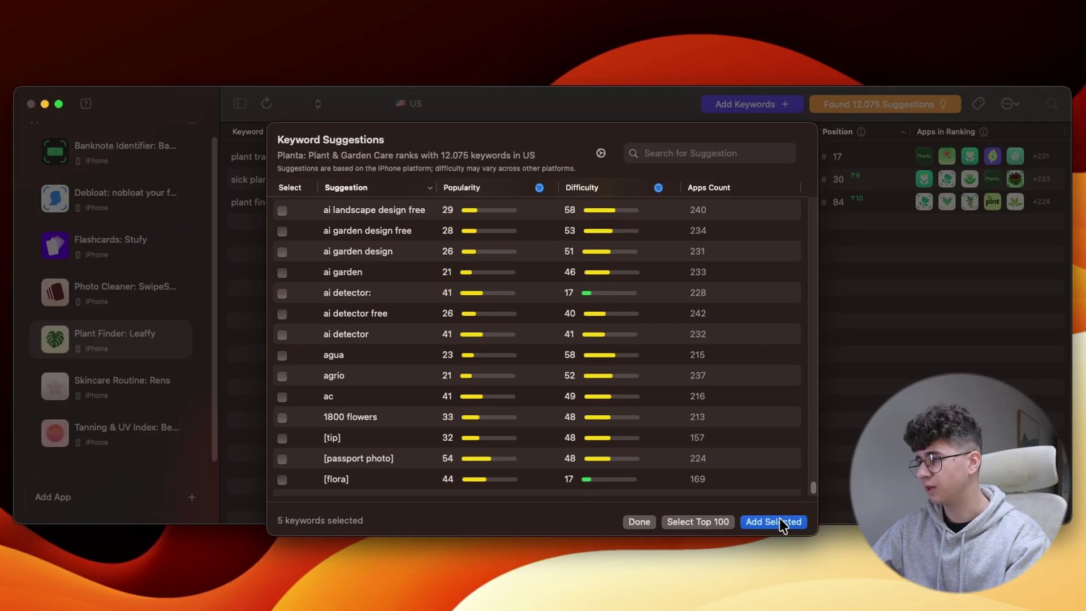
pyautogui.click(759, 522)
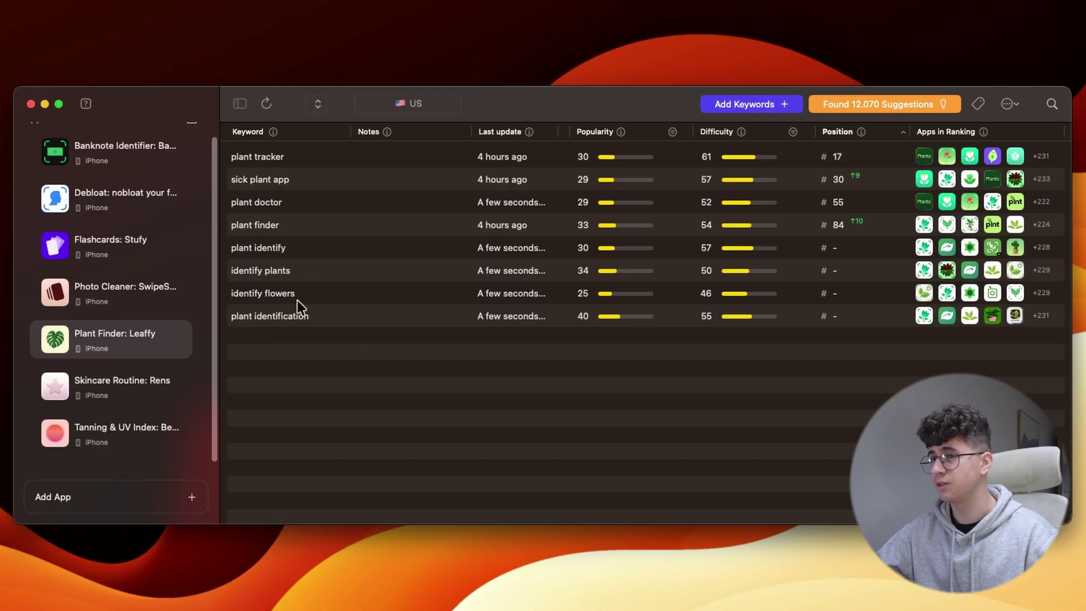
# - Compare the popularity, difficulty and position of the "plant identification" and "plant tracker" keywords
pyautogui.click(258, 318)
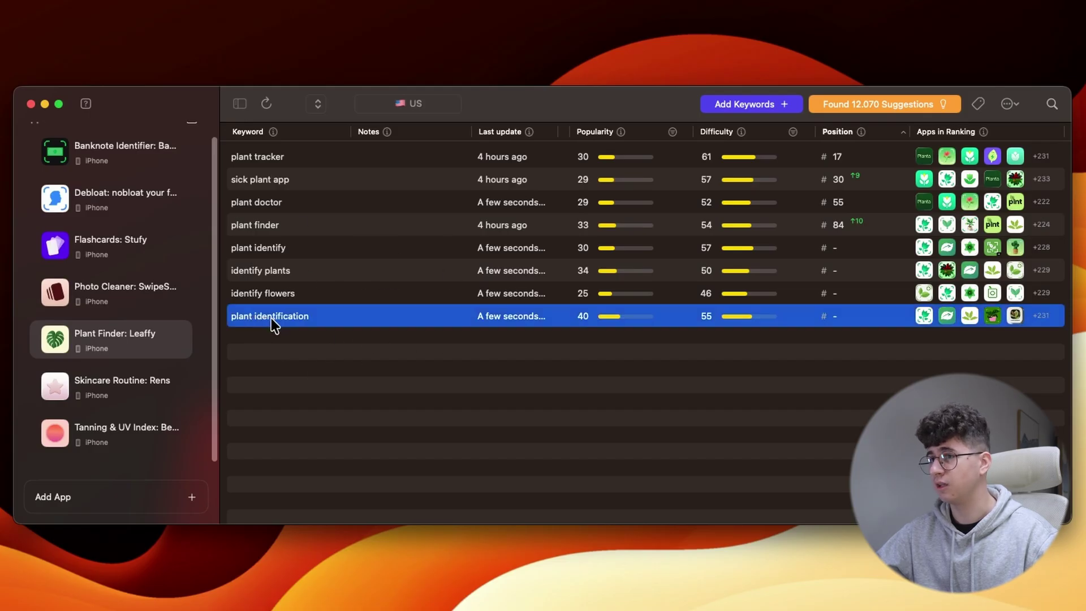
pyautogui.click(380, 342)
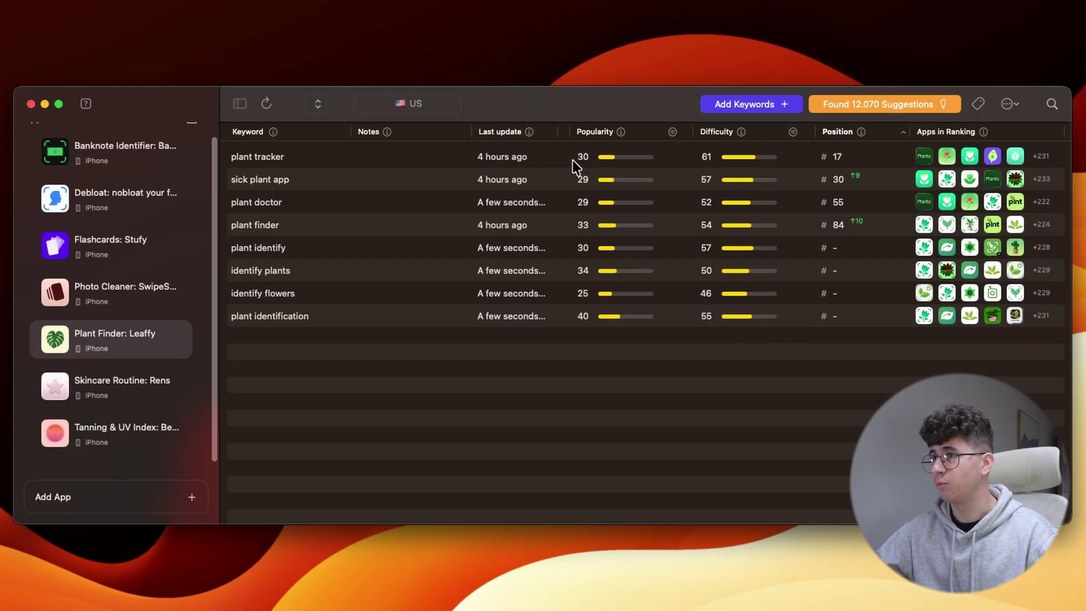
pyautogui.click(283, 158)
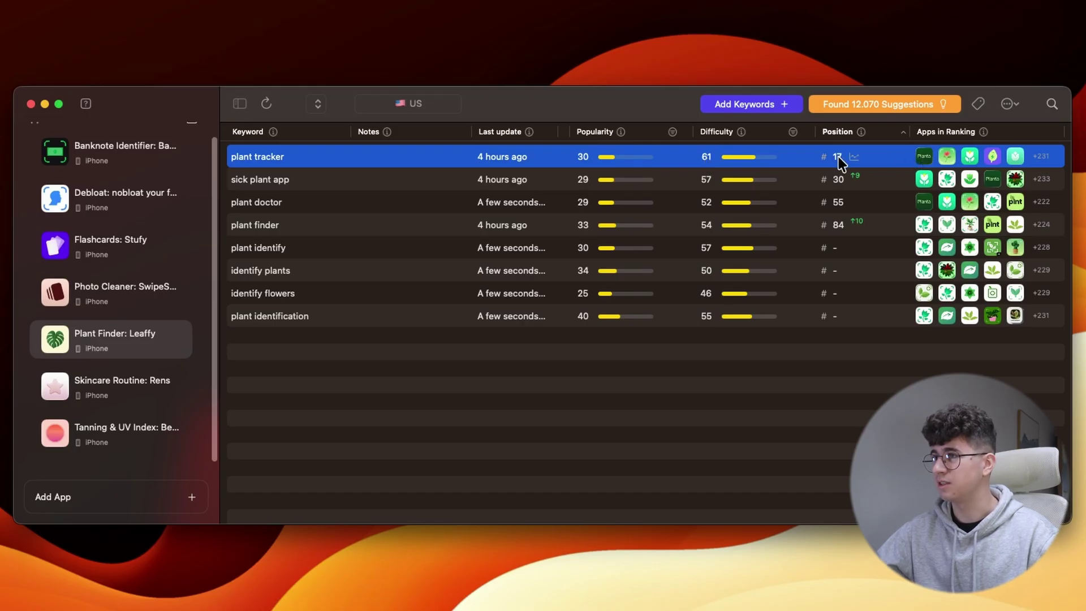
pyautogui.click(265, 322)
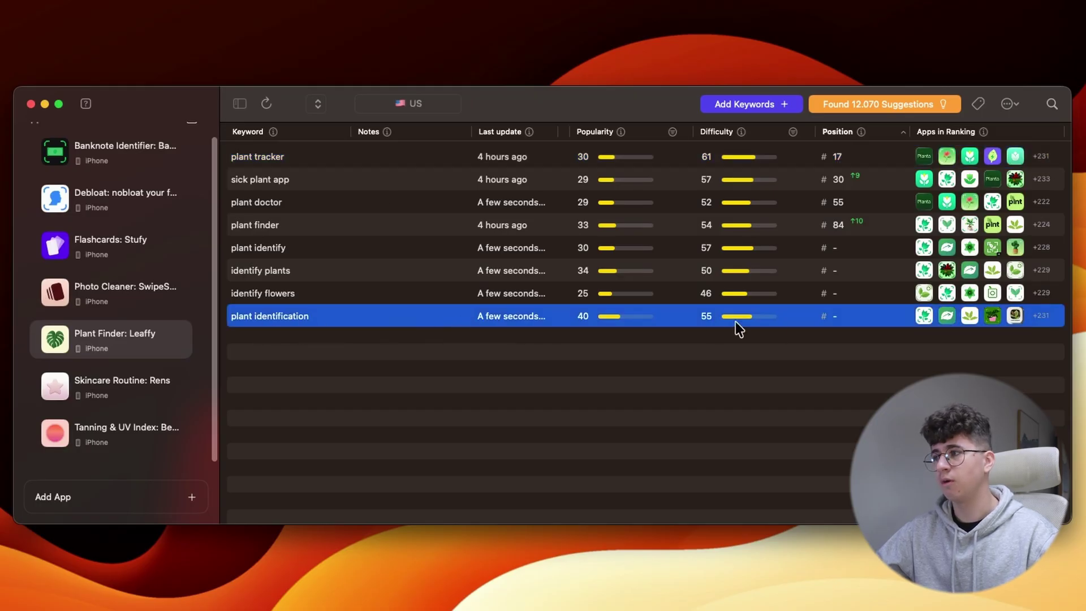
pyautogui.click(559, 351)
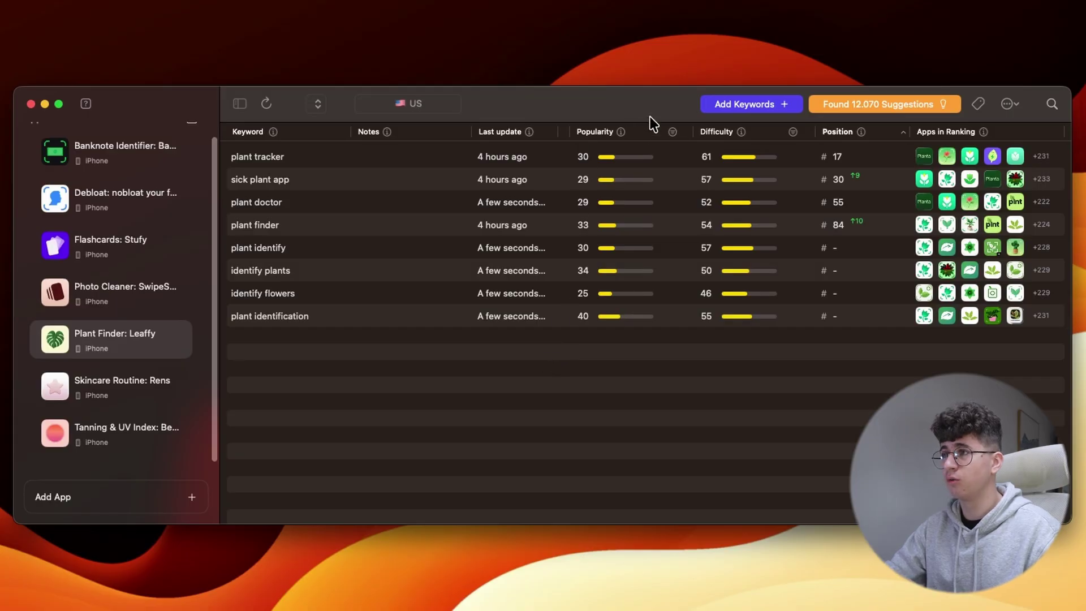
# - Add the keyword "plant identifier" manually to the tracked keywords of Plant Finder: Leaffy
pyautogui.click(719, 106)
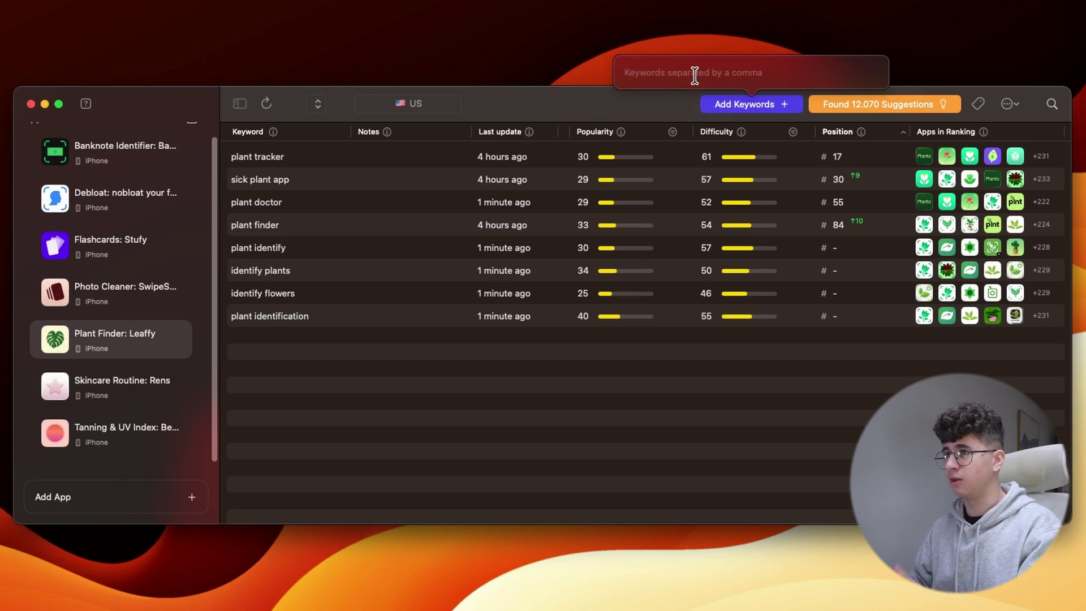
pyautogui.write('plant')
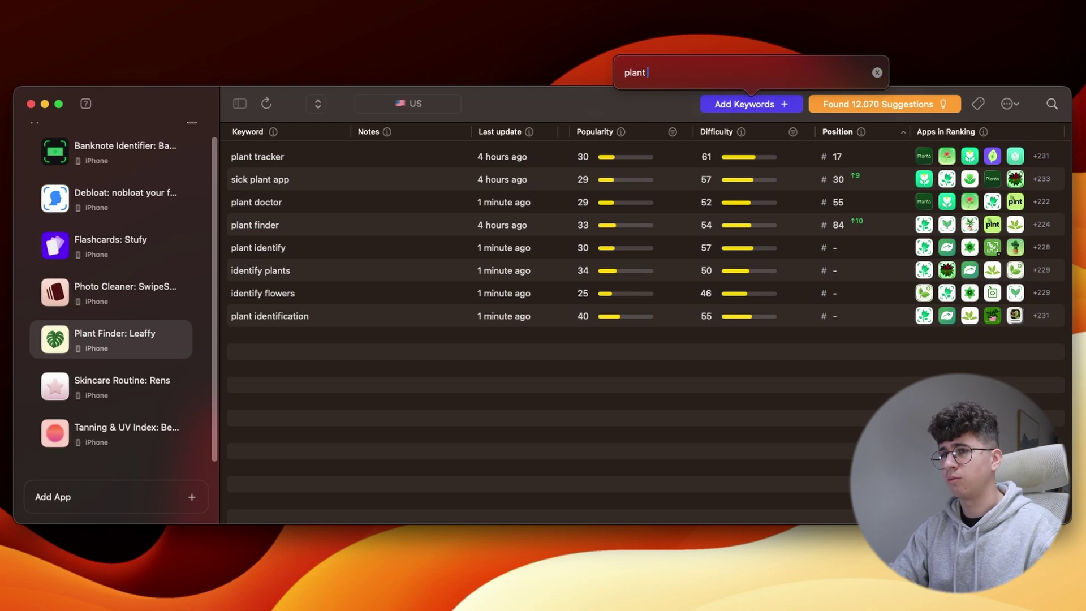
pyautogui.write(' identifier')
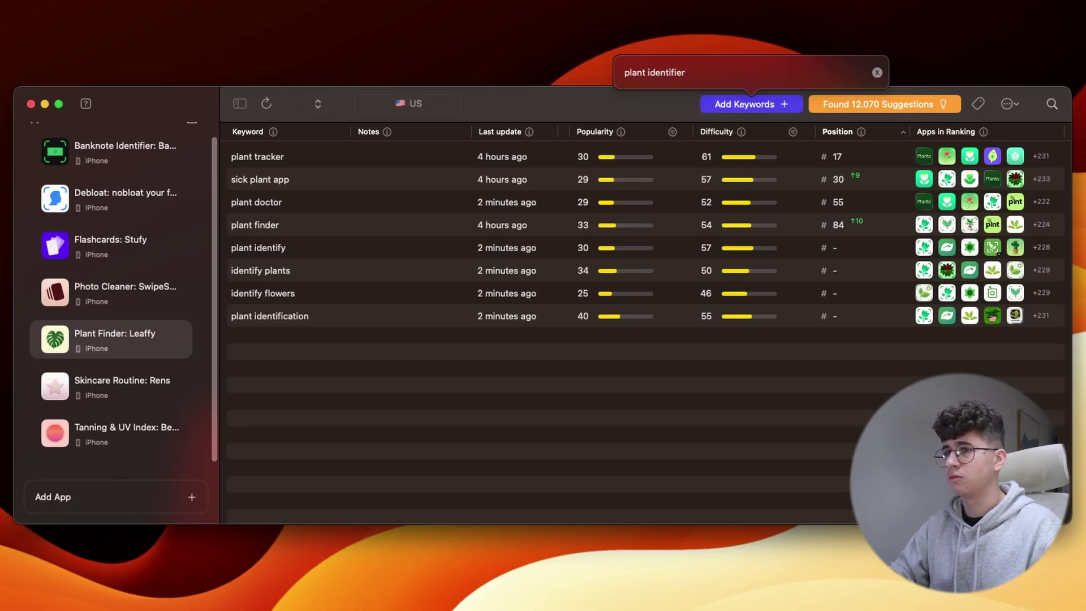
pyautogui.press('Return')
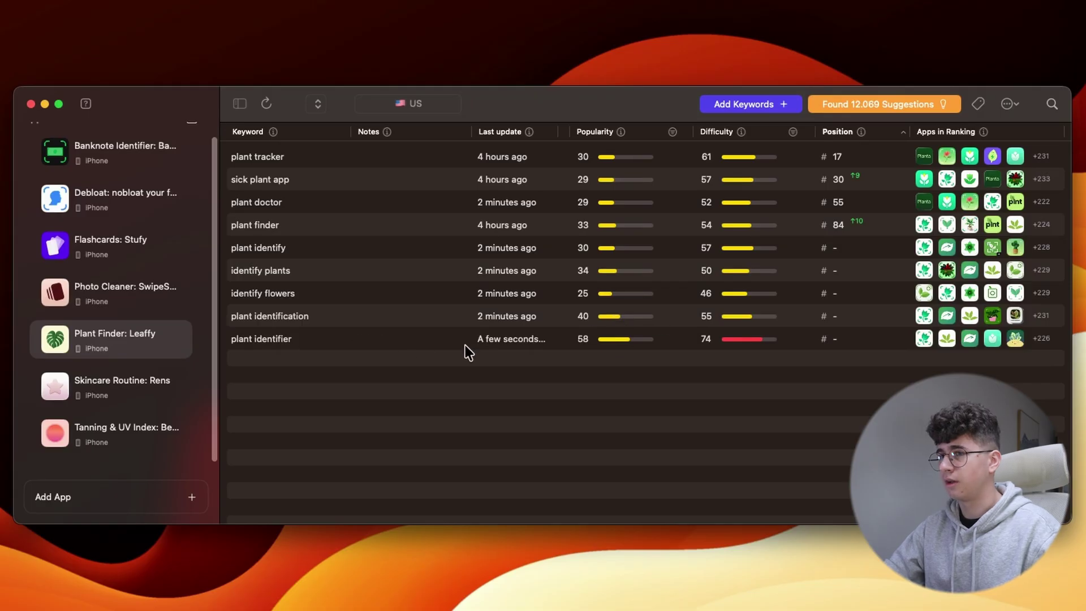
# - Examine the popularity and difficulty of the "plant identifier" keyword
pyautogui.click(267, 340)
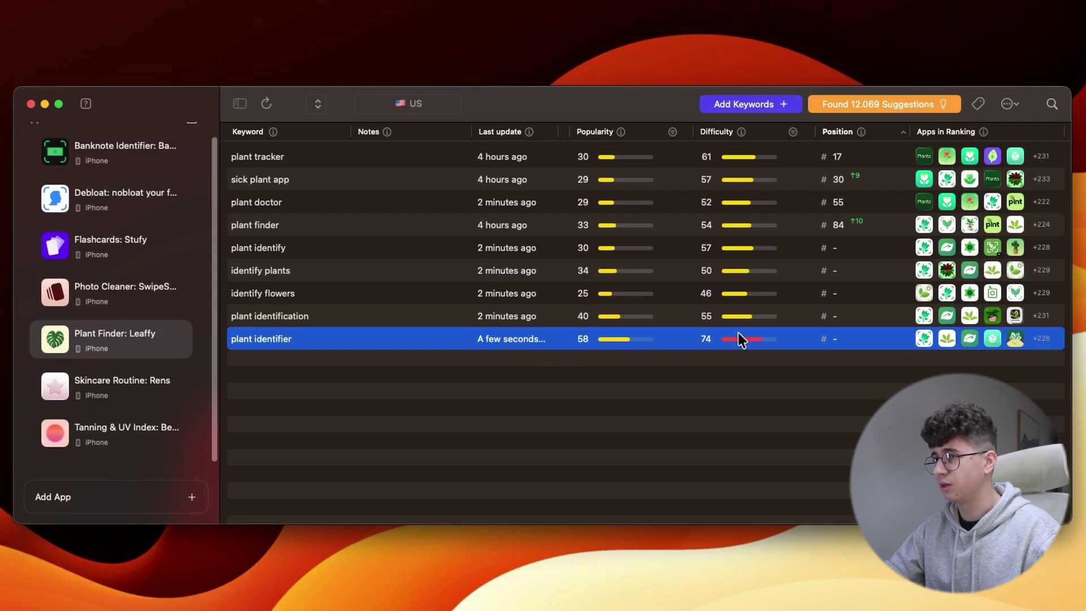
pyautogui.click(739, 371)
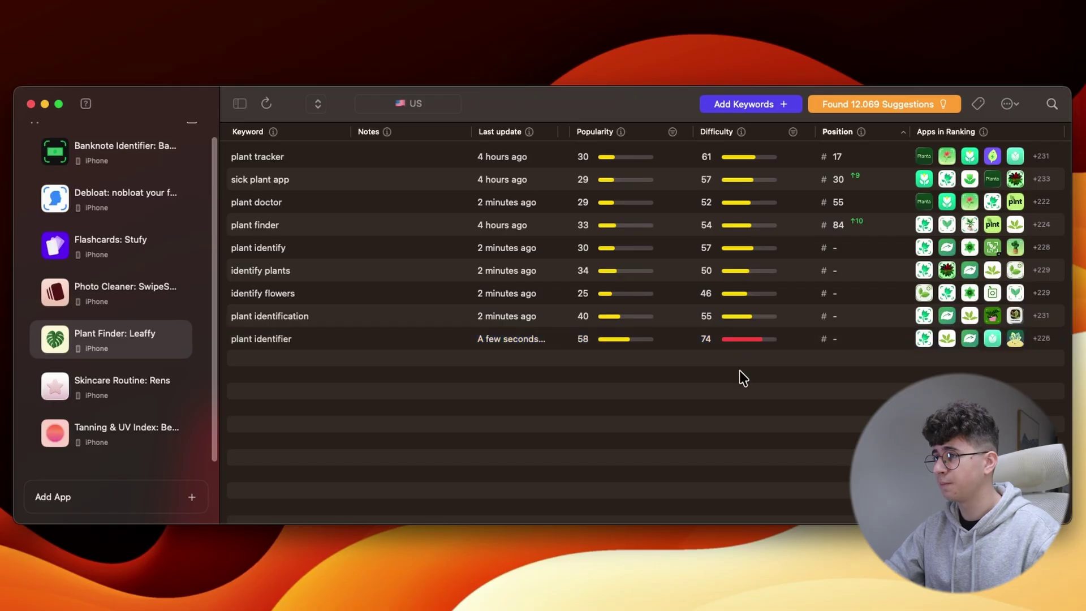
pyautogui.click(652, 343)
pyautogui.click(830, 431)
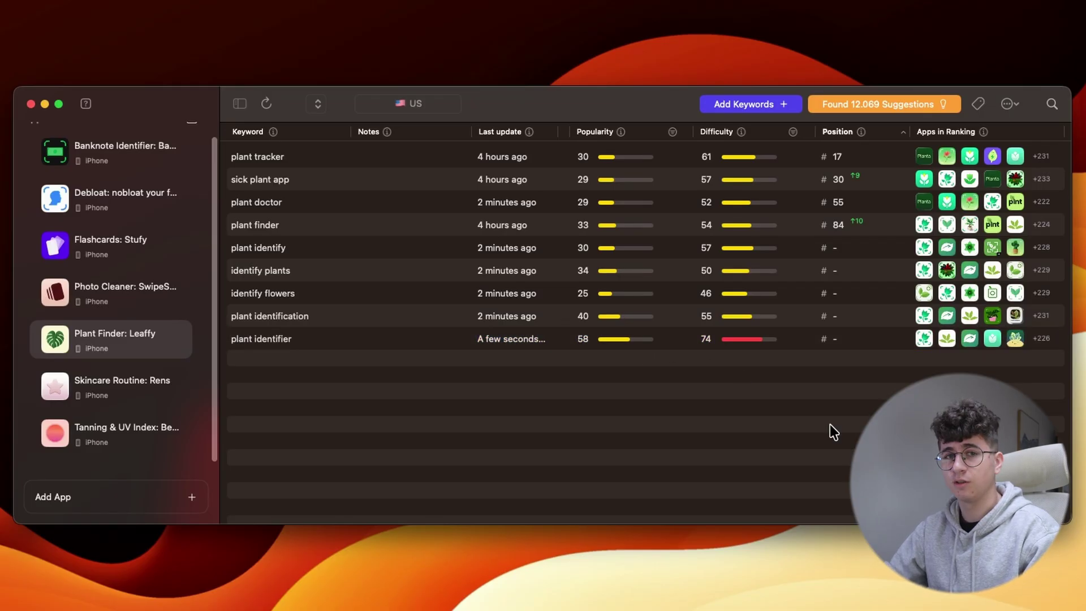
# - Review the competing apps ranking for "plant tracker", including their rating counts and release dates, and close the list
pyautogui.click(924, 157)
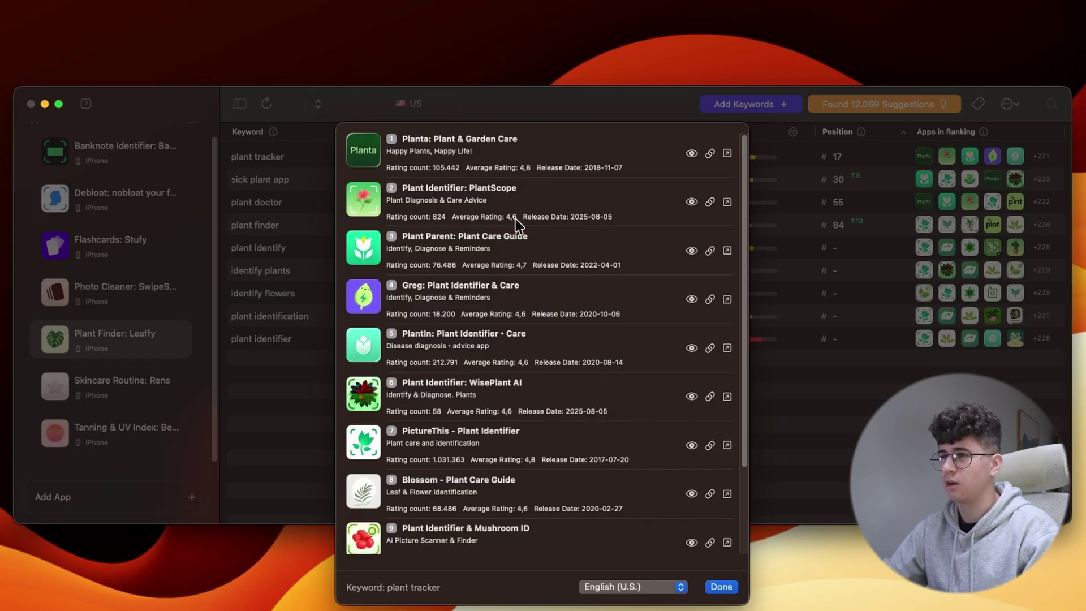
pyautogui.press('Return')
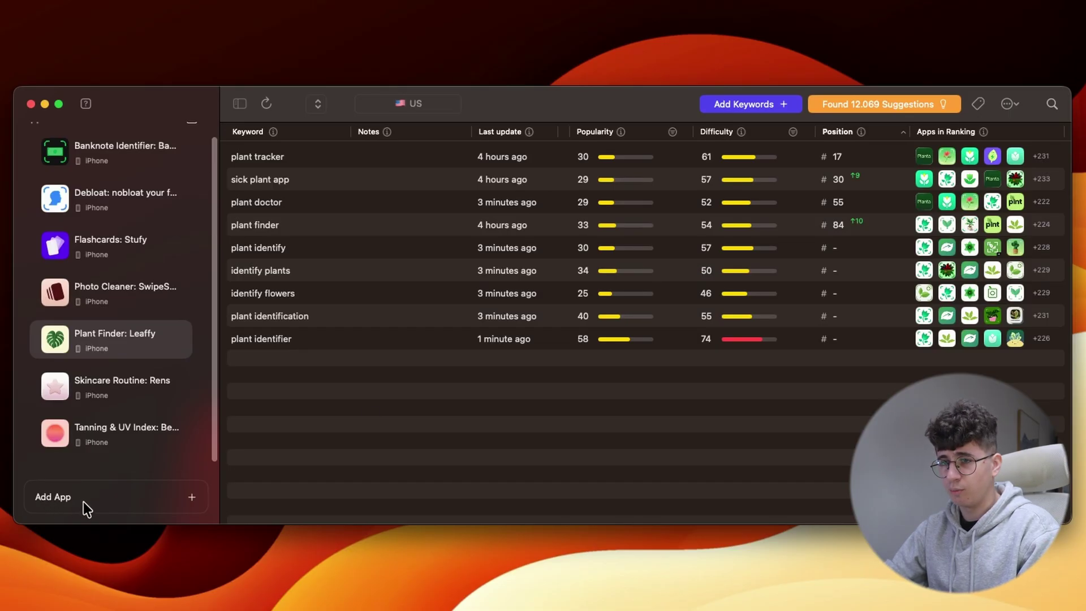
# - Search for "workout tracker" among the available apps and add Strong Workout Tracker Gym Log to the tracked apps
pyautogui.click(193, 498)
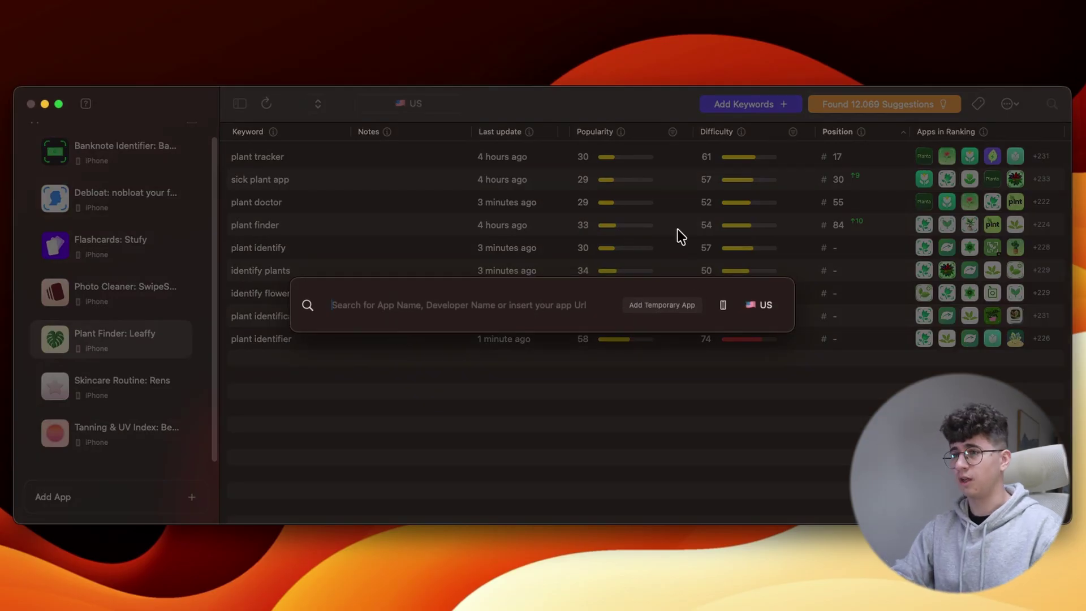
pyautogui.write('workout')
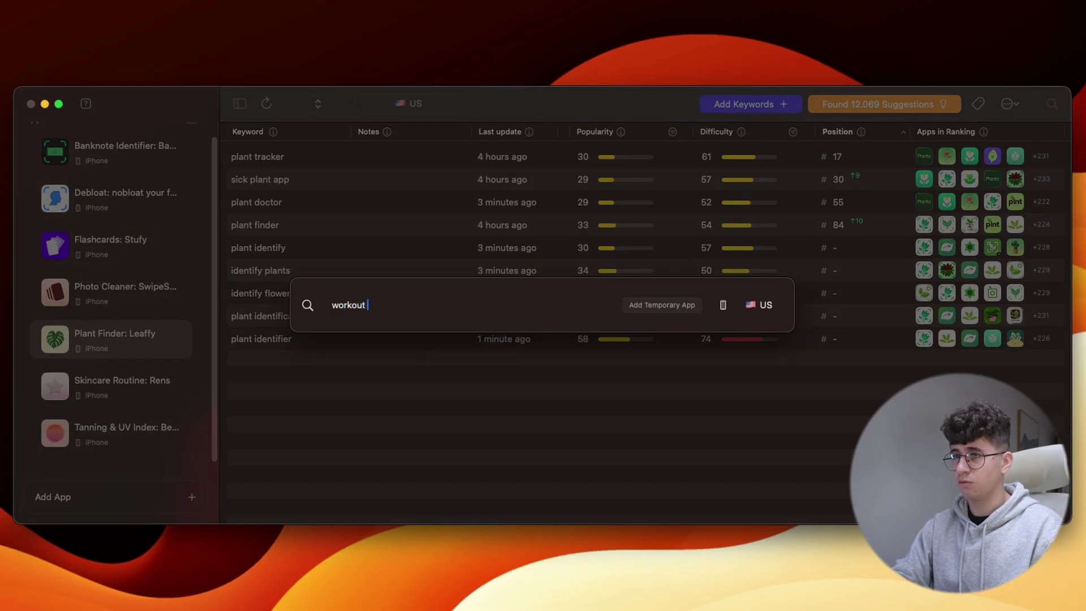
pyautogui.write(' tracker')
pyautogui.press('Return')
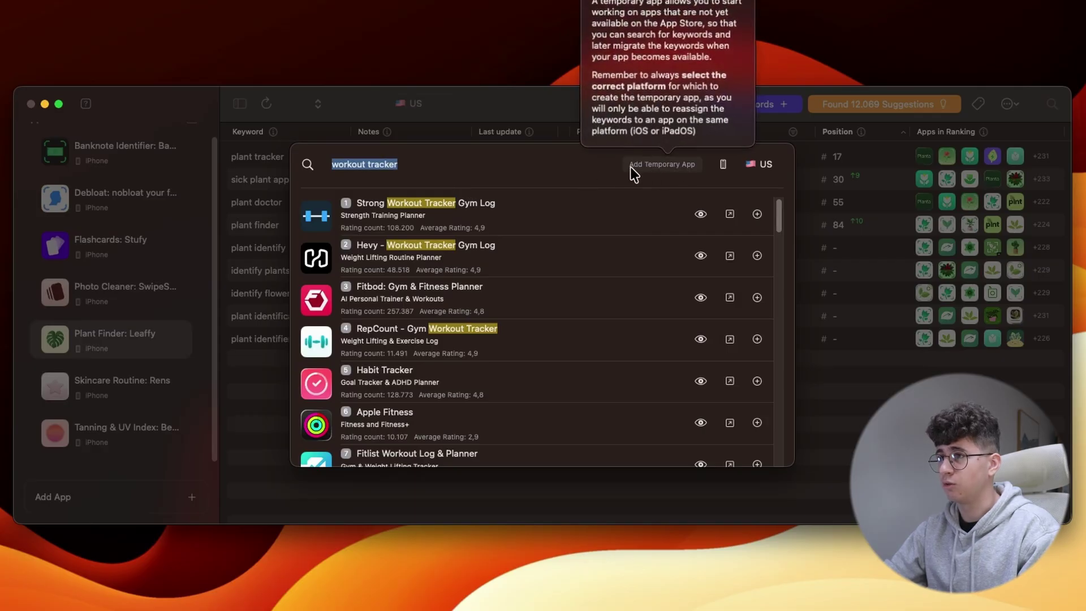
pyautogui.click(460, 164)
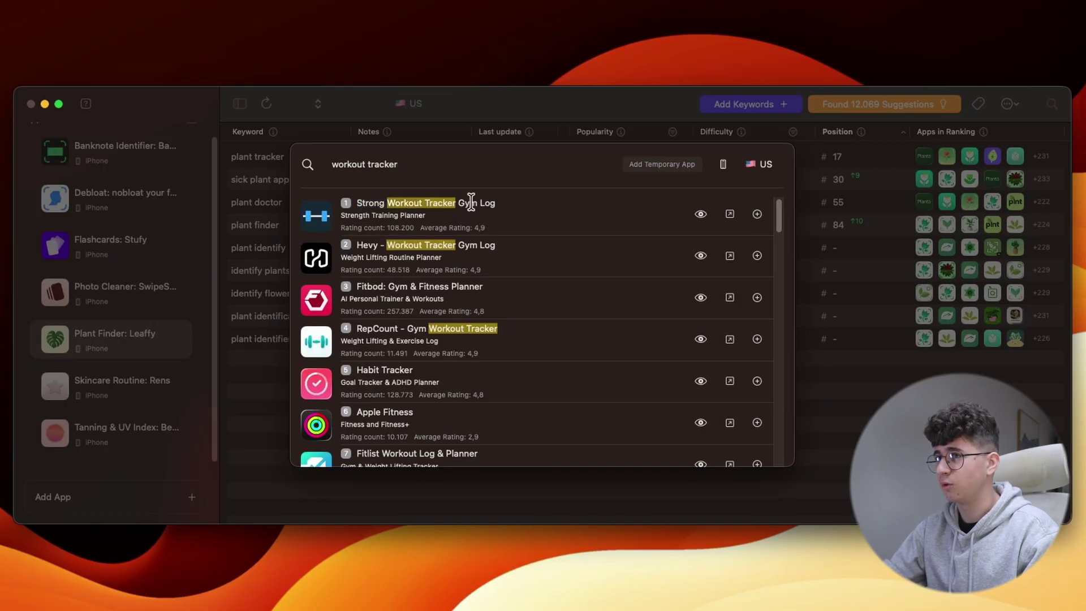
pyautogui.click(757, 214)
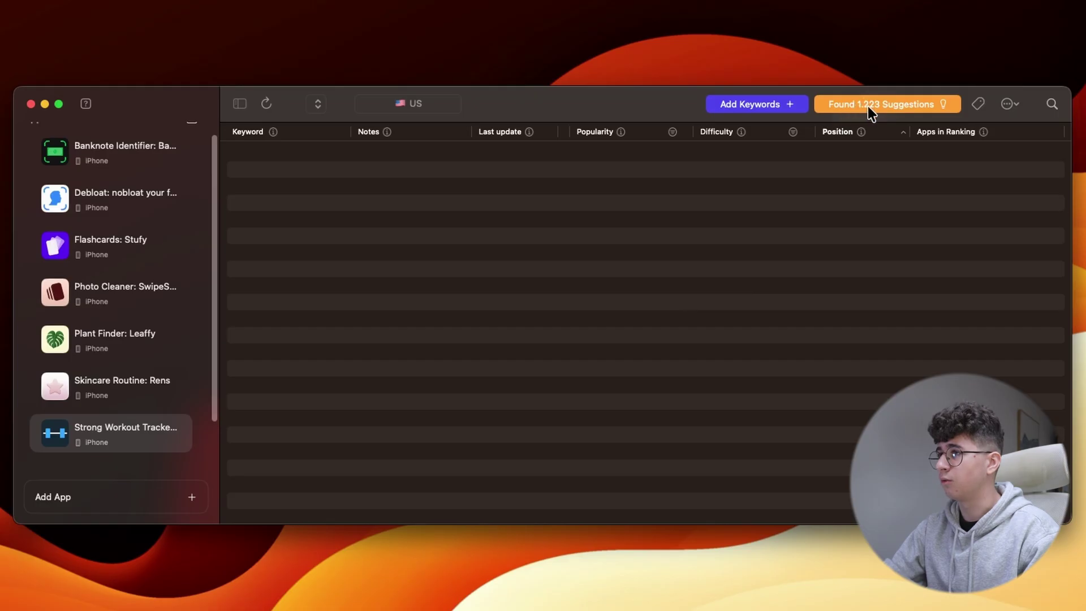
# - Filter the keyword suggestions for Strong Workout Tracker by a higher minimum popularity and a maximum difficulty
pyautogui.click(915, 106)
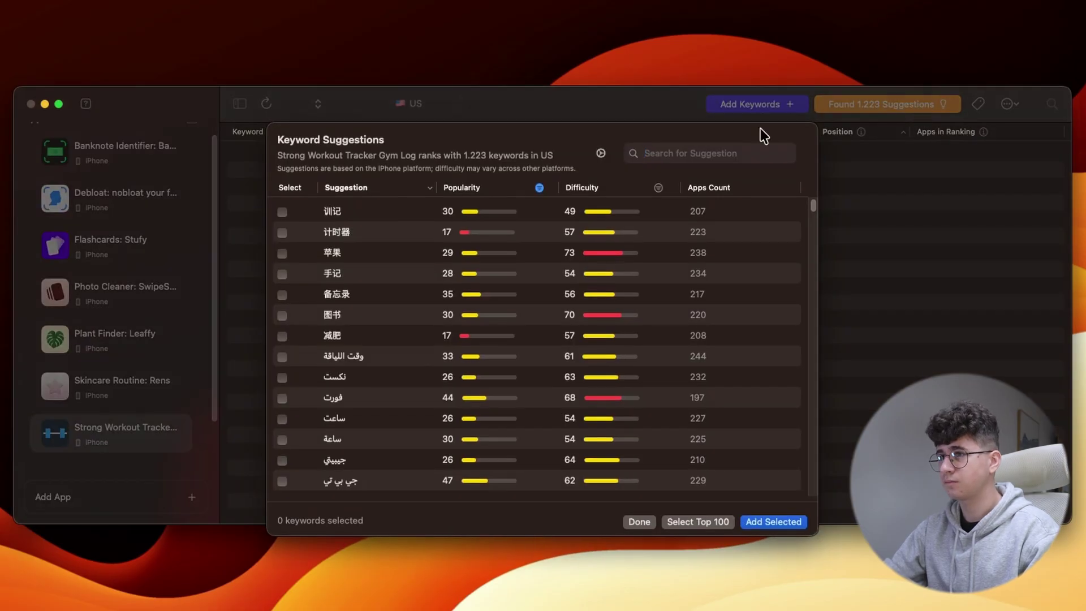
pyautogui.click(539, 187)
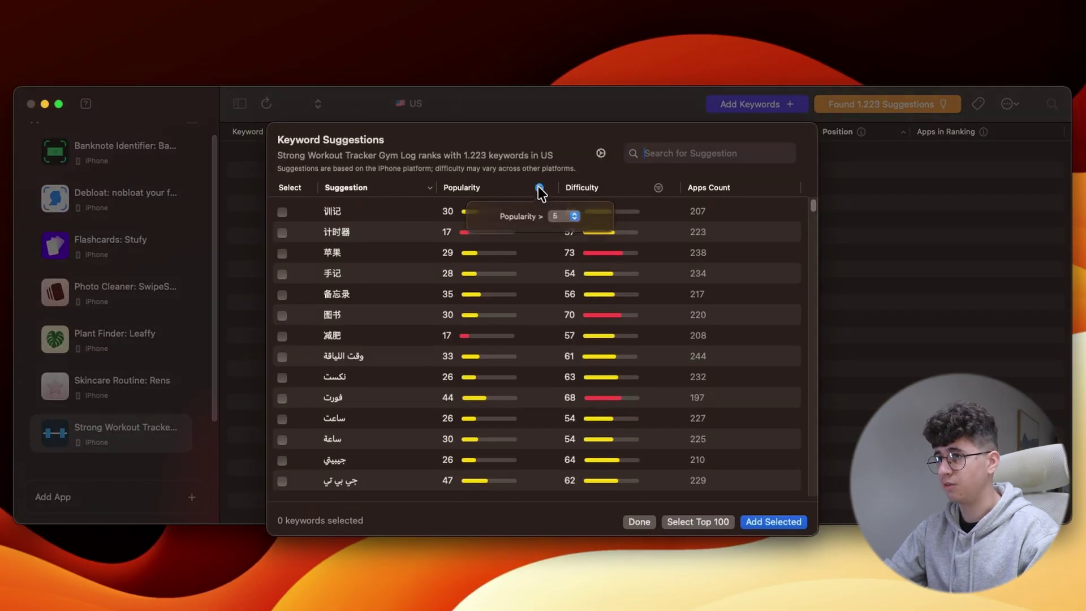
pyautogui.click(565, 221)
pyautogui.click(563, 250)
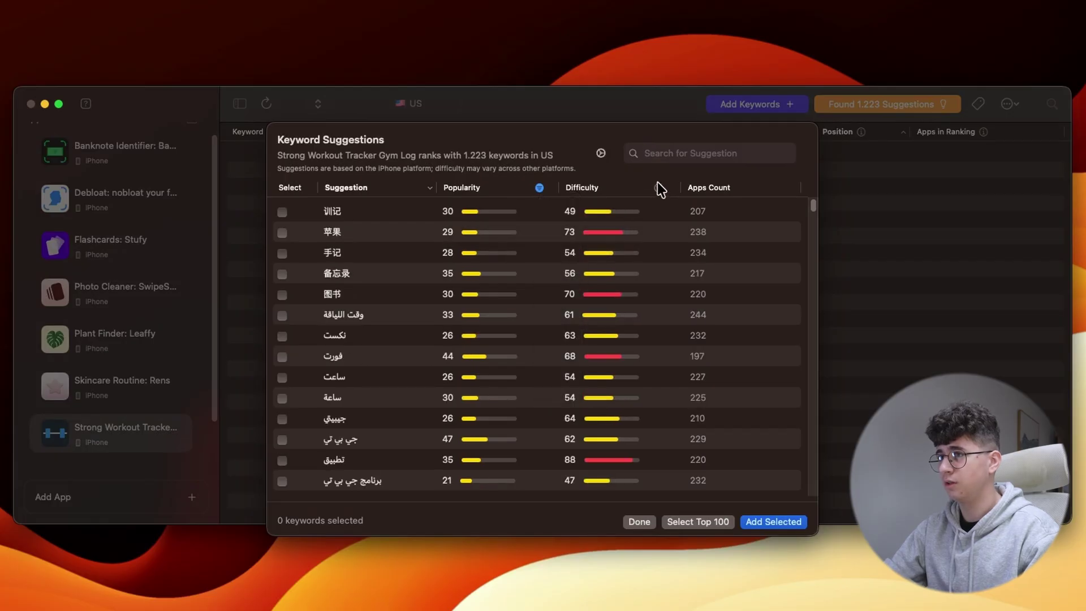
pyautogui.click(658, 187)
pyautogui.click(684, 220)
pyautogui.click(677, 284)
pyautogui.click(595, 160)
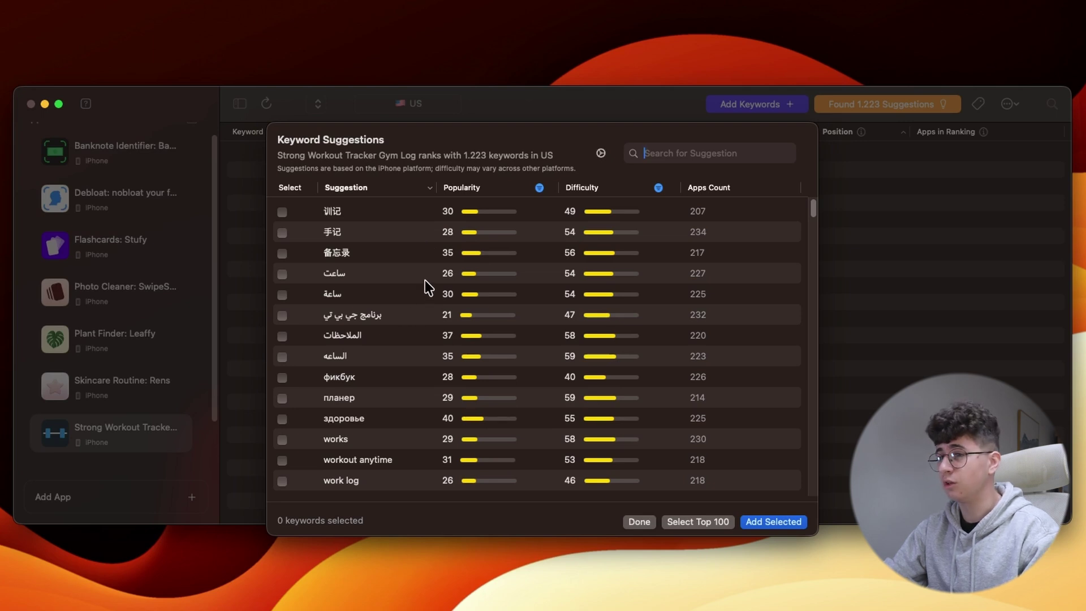
# - Select the suggested keywords "work log" and "weights" in the filtered list
pyautogui.scroll(-5, 425, 280)
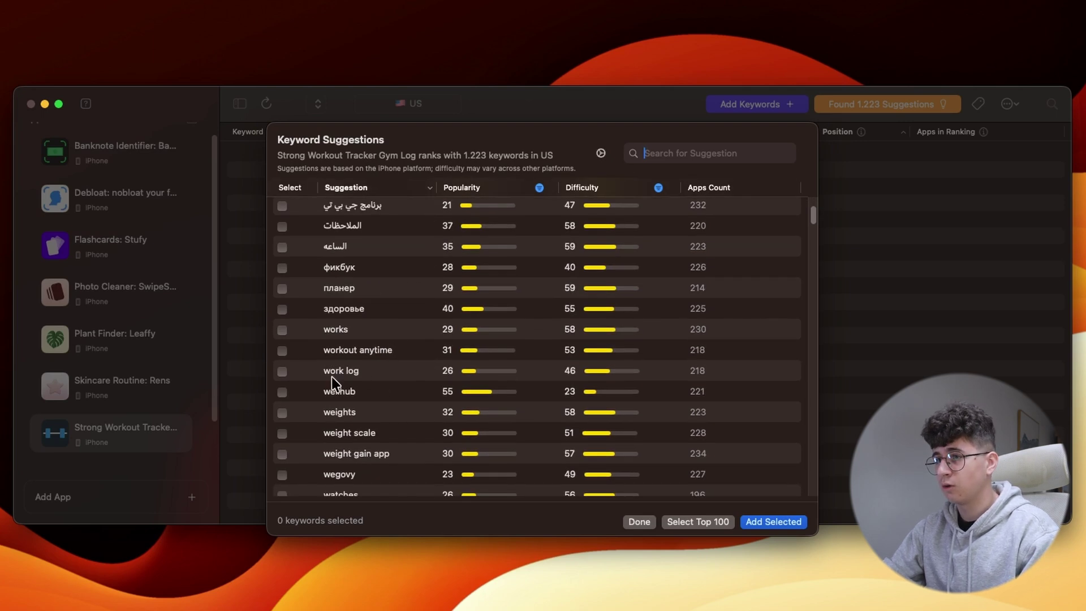
pyautogui.click(282, 370)
pyautogui.scroll(-1, 300, 390)
pyautogui.click(281, 389)
pyautogui.scroll(-1, 318, 405)
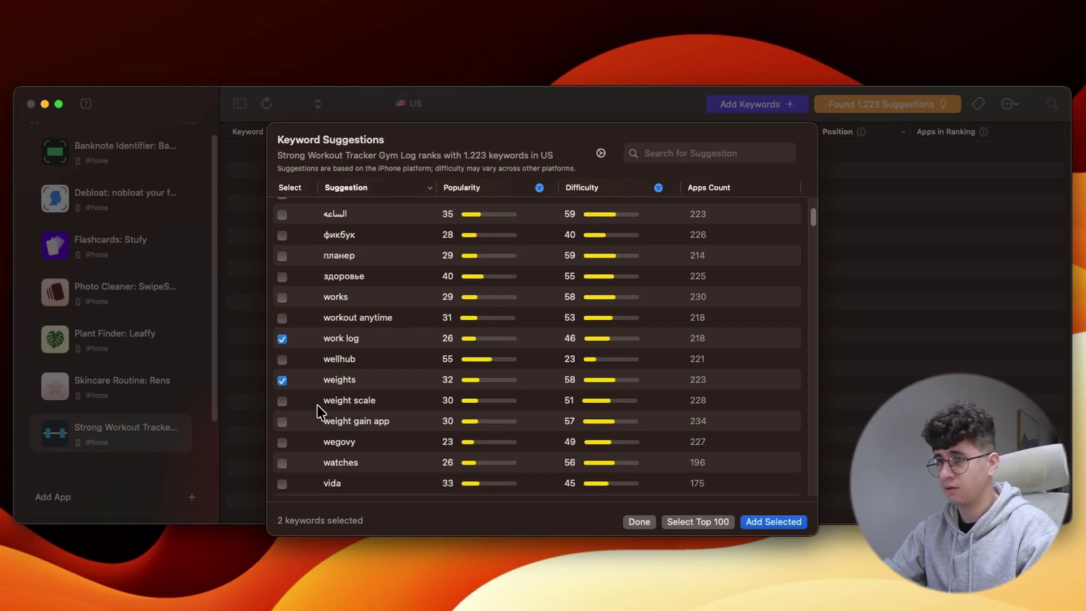
pyautogui.scroll(-1, 295, 423)
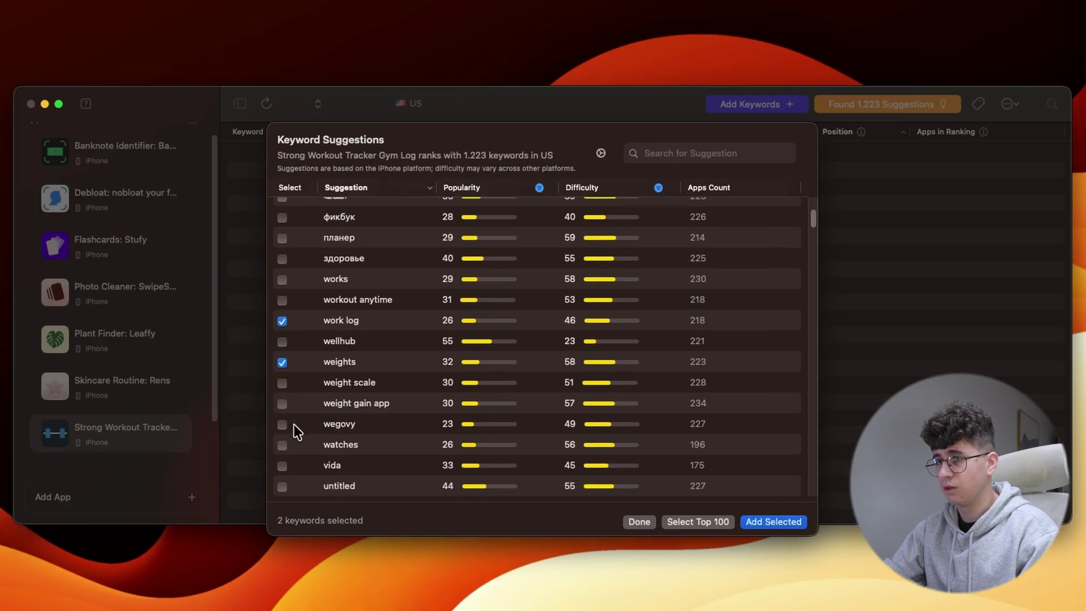
pyautogui.click(281, 403)
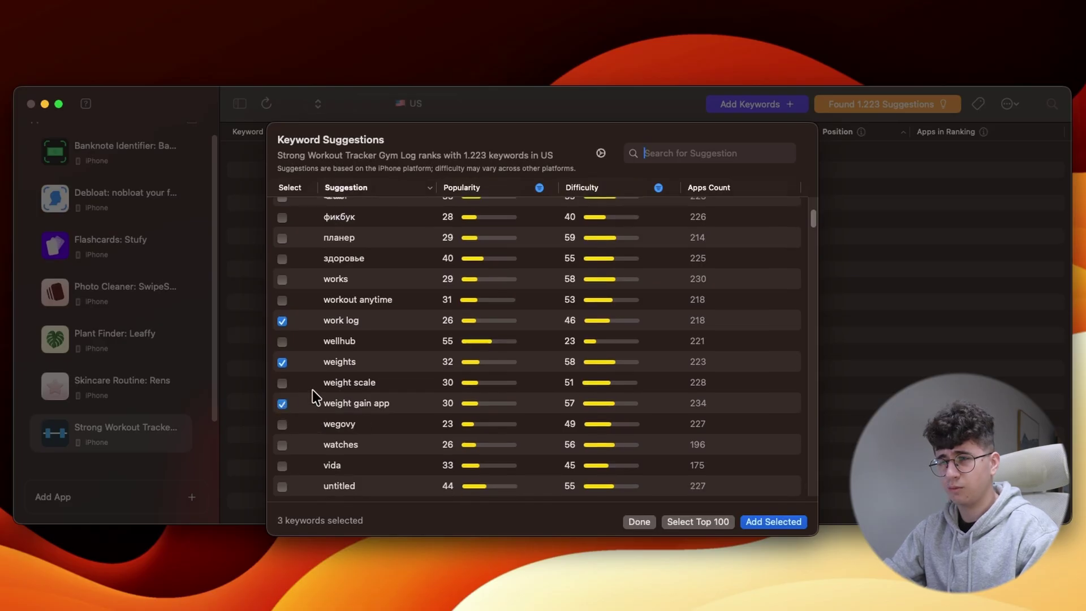
pyautogui.click(282, 404)
pyautogui.scroll(-1, 362, 402)
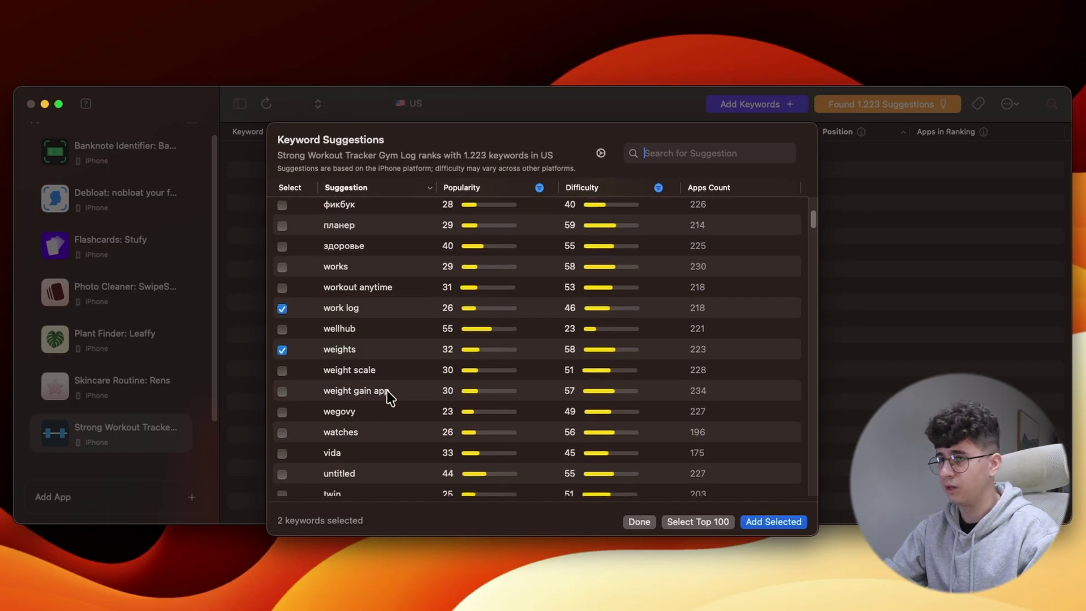
# - Select the suggested keywords "stronger", "push up counter", "push press" and "pumping tracker" as well
pyautogui.scroll(-5, 373, 394)
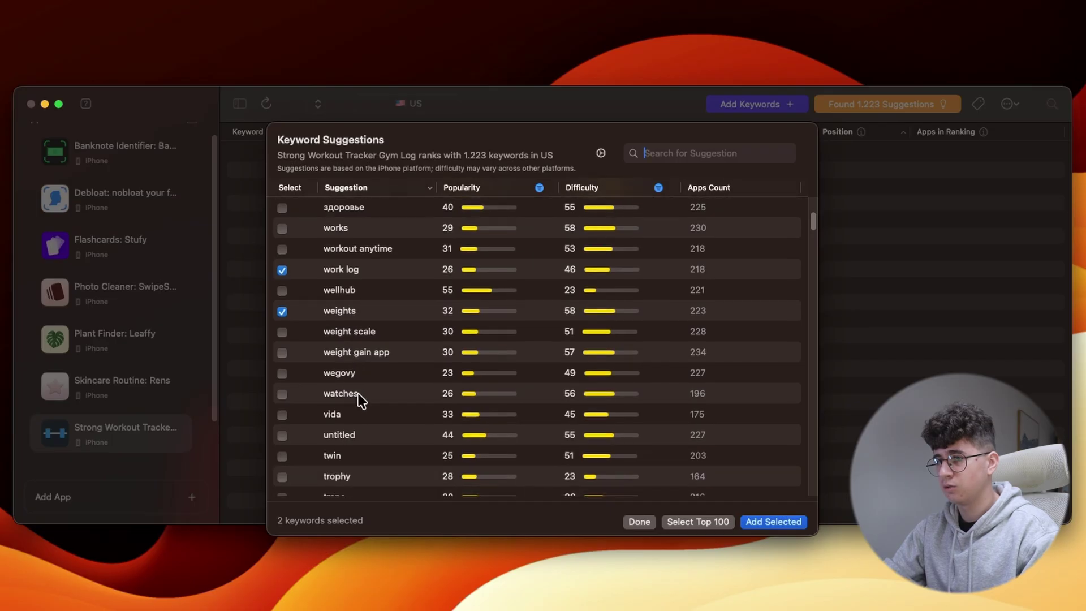
pyautogui.scroll(-10, 365, 401)
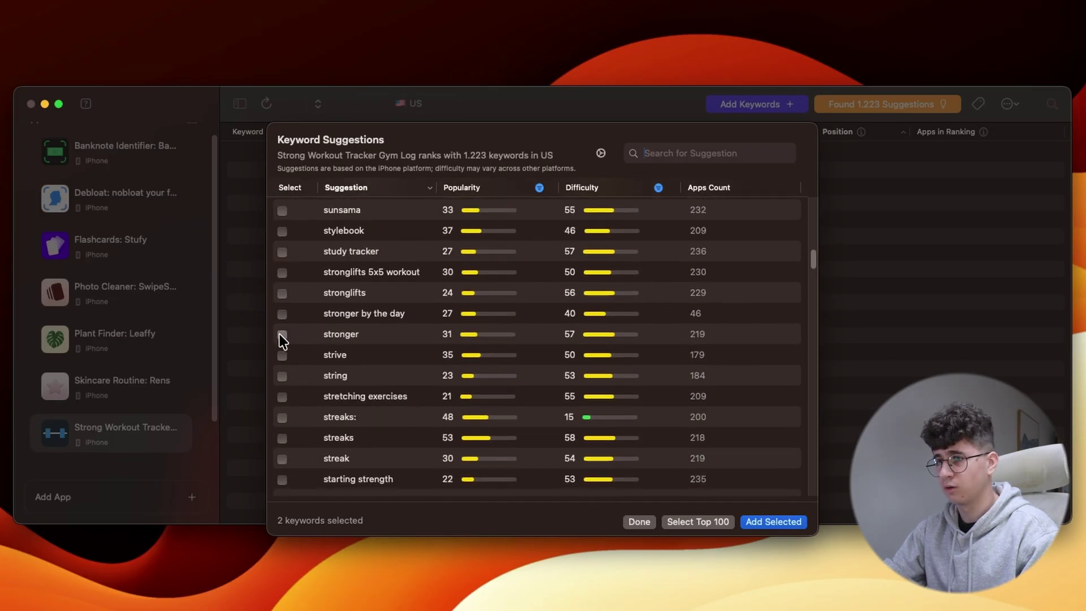
pyautogui.click(282, 335)
pyautogui.scroll(-8, 396, 362)
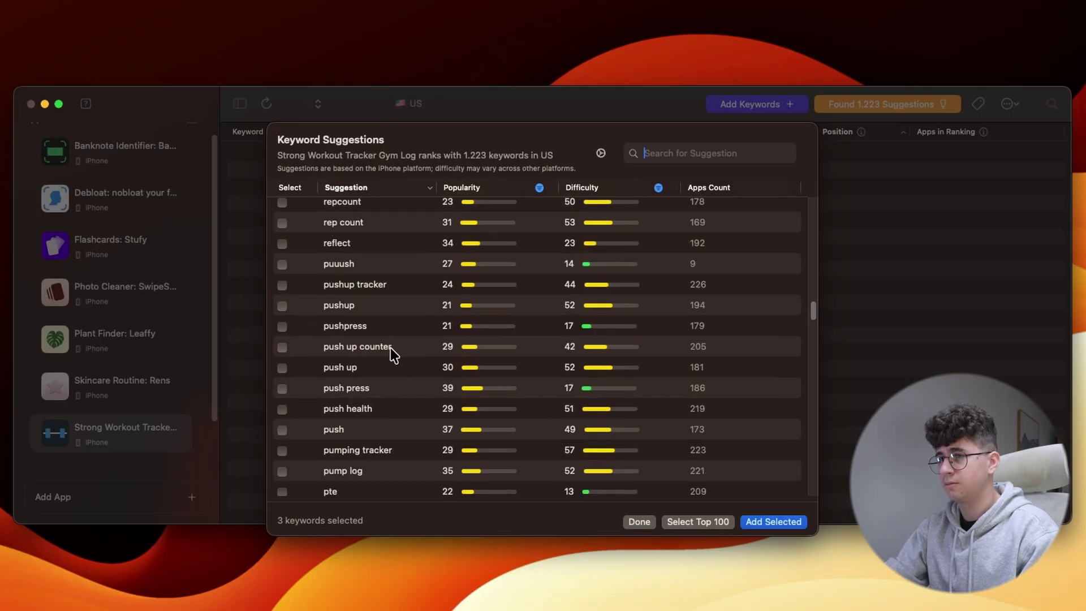
pyautogui.click(282, 347)
pyautogui.click(280, 388)
pyautogui.scroll(-3, 305, 374)
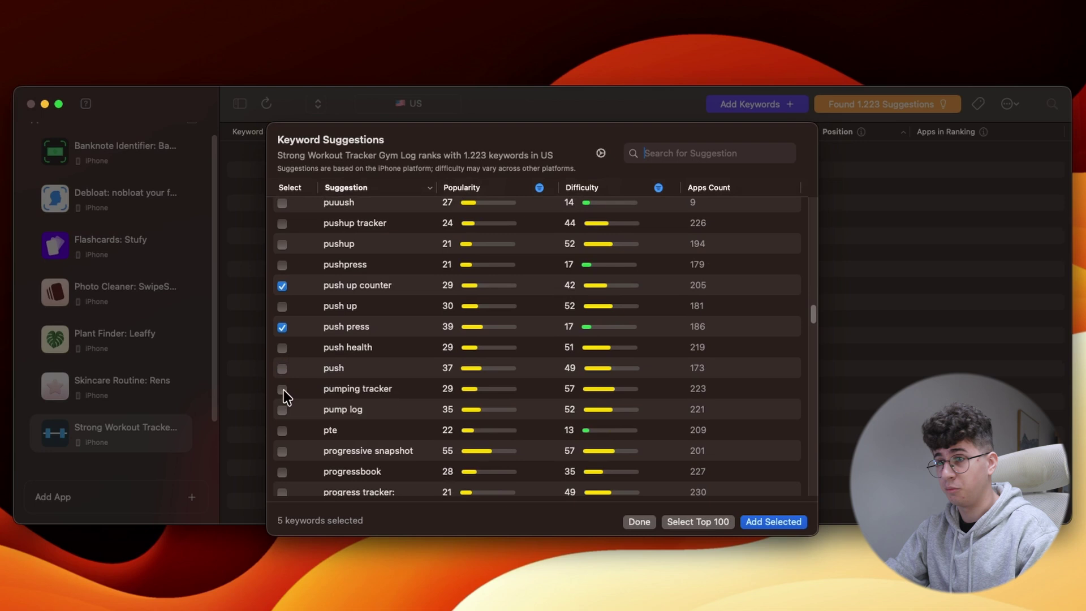
pyautogui.click(282, 390)
# - Select "goals fitness" and "bench app" too, and add all selected suggestions to the app's tracked keywords
pyautogui.scroll(-15, 338, 399)
pyautogui.click(283, 378)
pyautogui.scroll(-15, 353, 336)
pyautogui.click(283, 294)
pyautogui.scroll(-8, 322, 290)
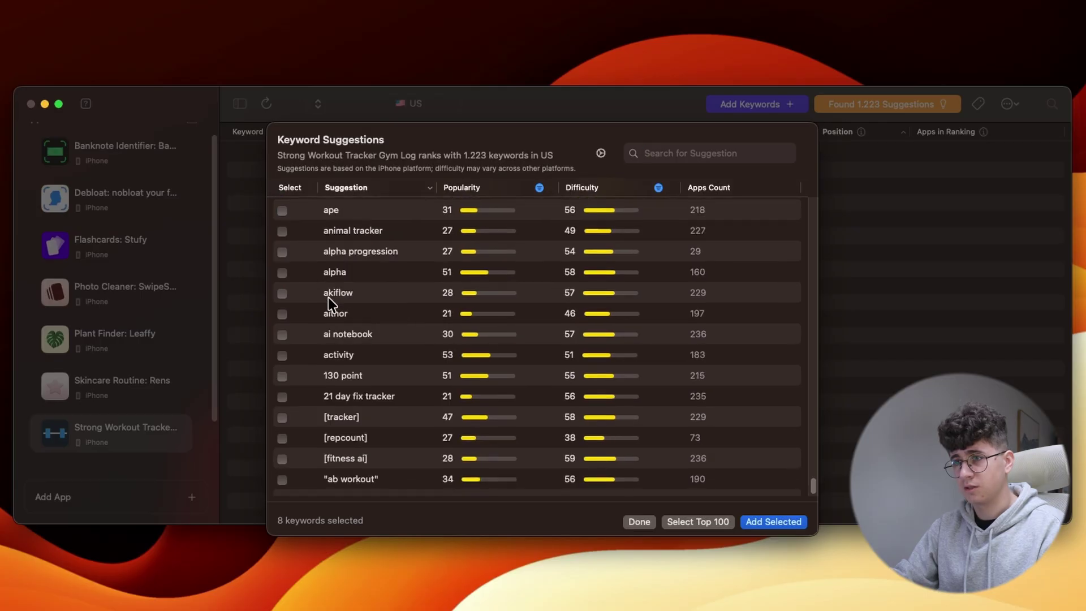
pyautogui.click(775, 522)
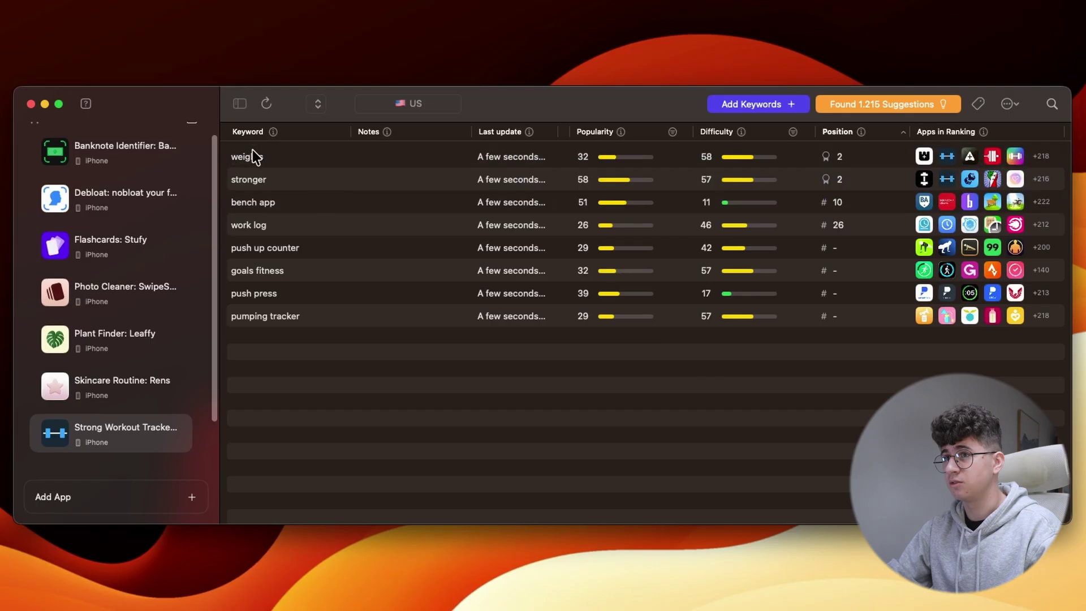
# - Examine the popularity, difficulty and position of the "stronger" and "bench app" keywords
pyautogui.click(281, 179)
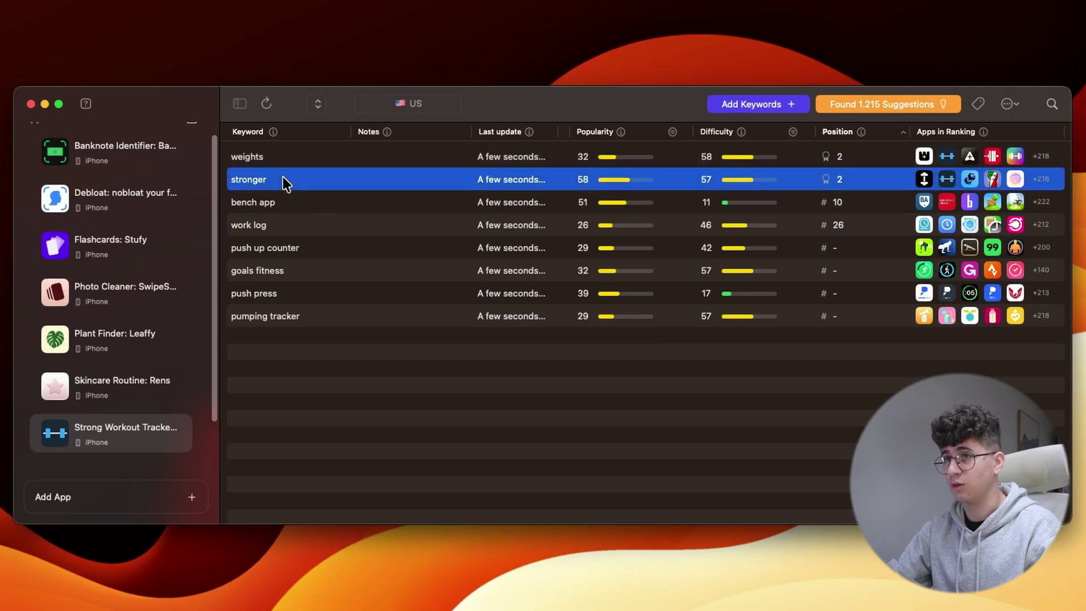
pyautogui.click(393, 396)
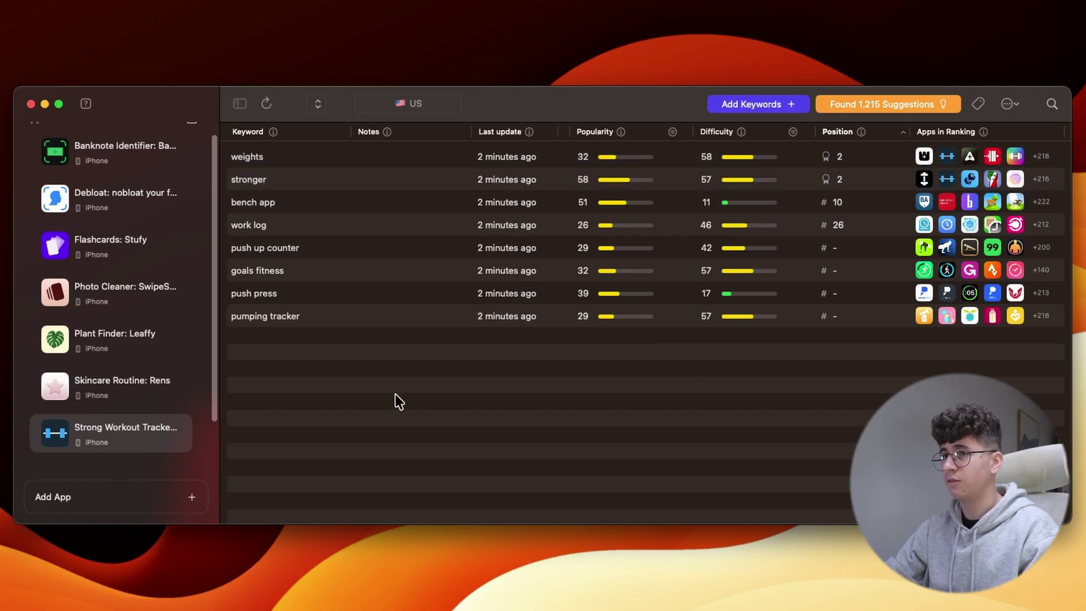
pyautogui.click(247, 205)
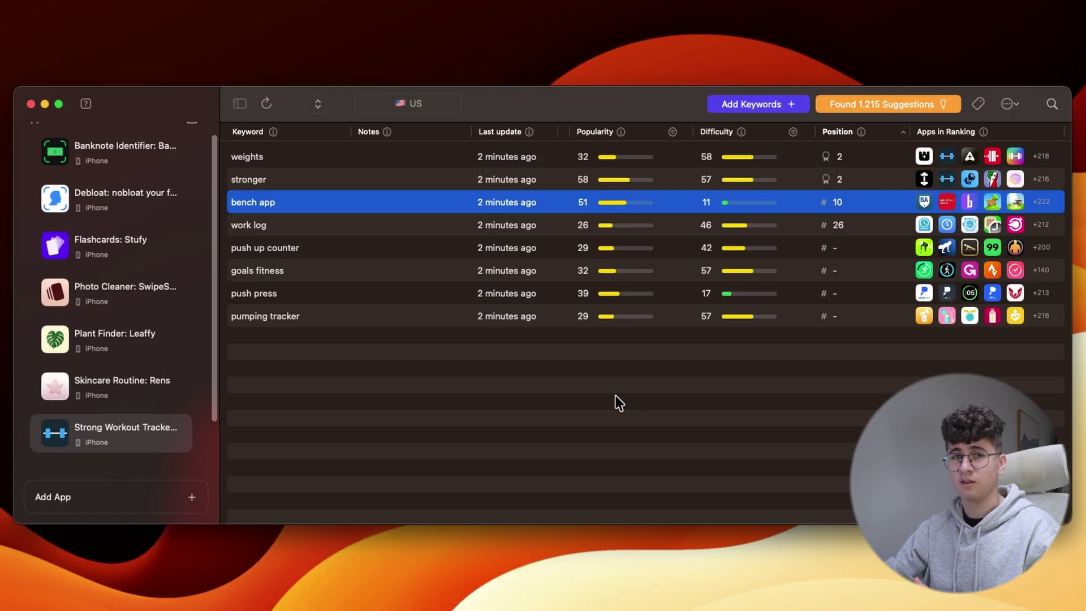
pyautogui.click(652, 390)
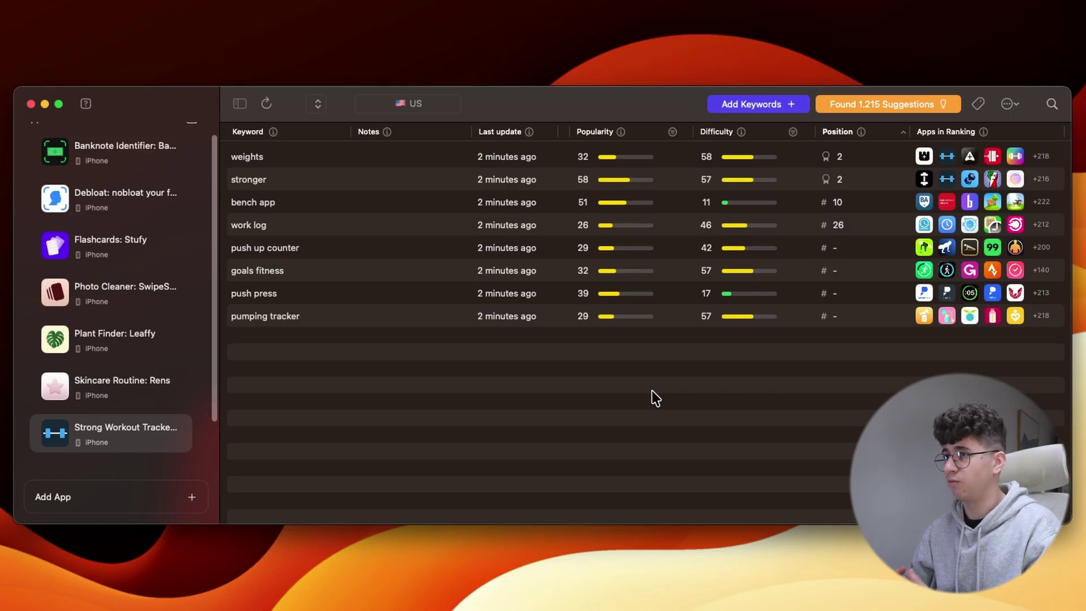
# - Review the titles and subtitles of the apps ranking for "bench app", and close the list
pyautogui.click(830, 202)
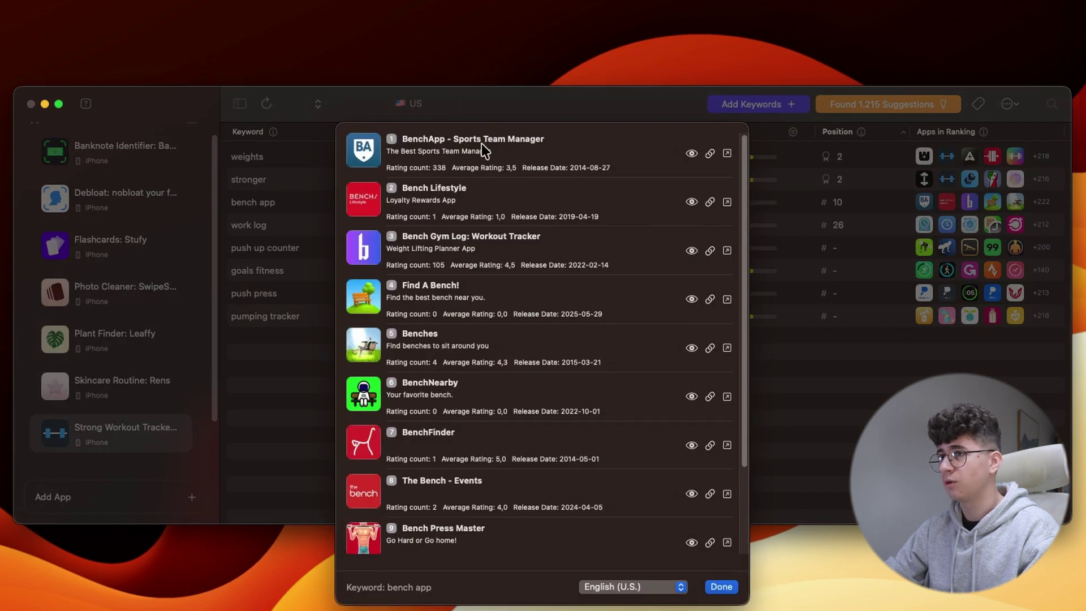
pyautogui.moveTo(498, 140); pyautogui.dragTo(518, 141)
pyautogui.moveTo(407, 187); pyautogui.dragTo(501, 186)
pyautogui.moveTo(387, 201); pyautogui.dragTo(457, 202)
pyautogui.click(481, 239)
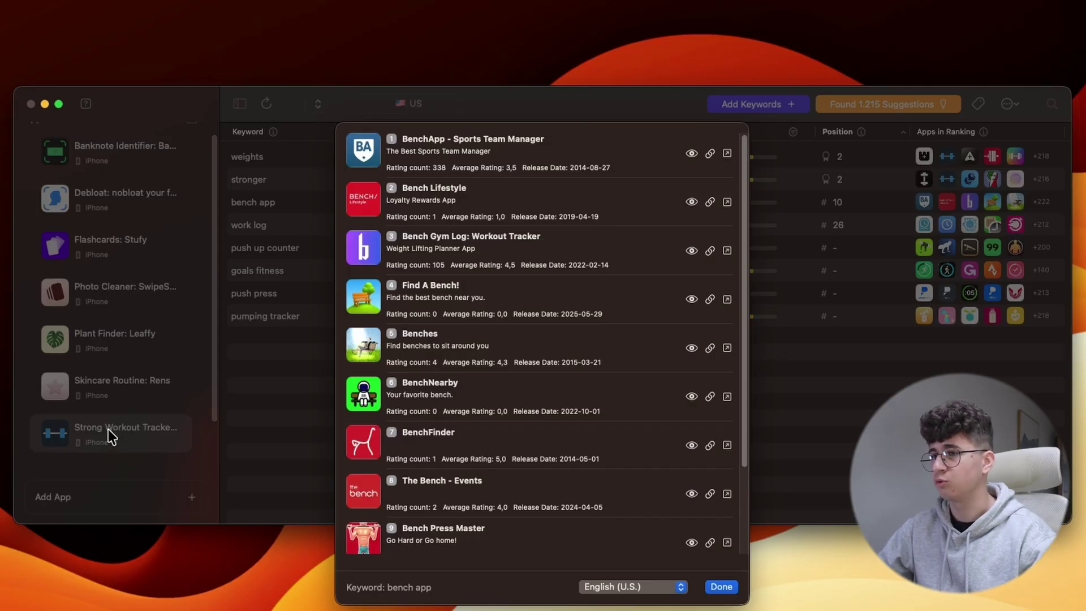
pyautogui.press('Return')
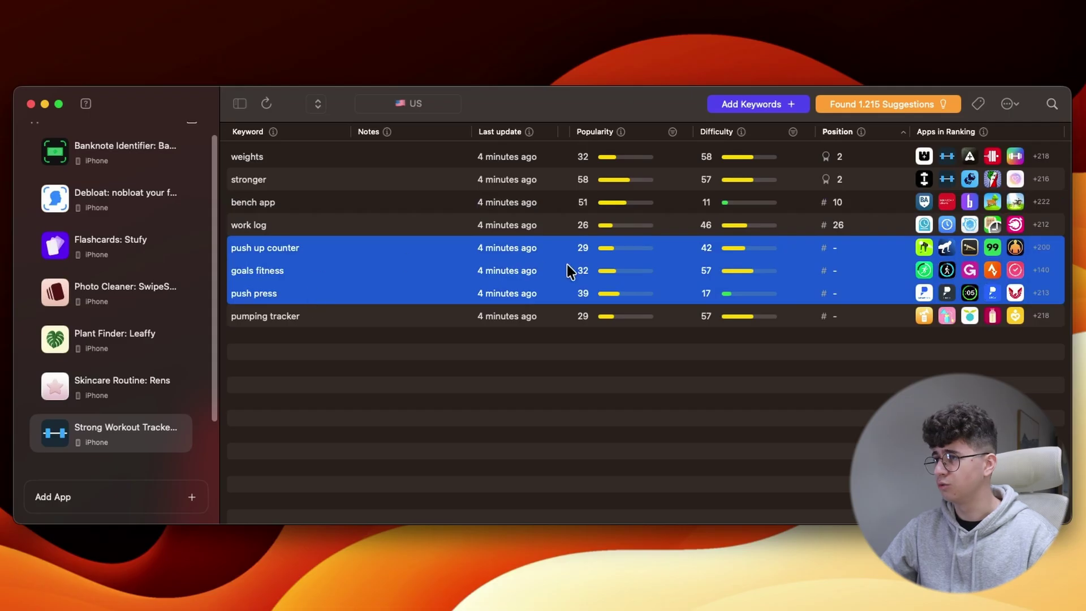
# - Delete the keyword "pumping tracker" from the tracked keywords of Strong Workout Tracker
pyautogui.click(314, 320)
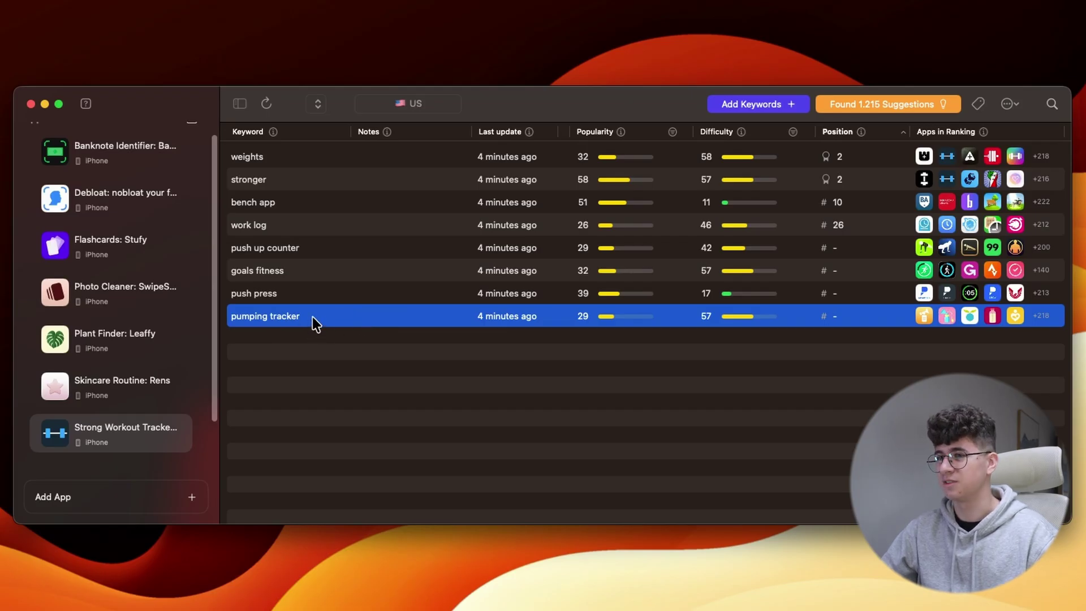
pyautogui.press('BackSpace')
pyautogui.click(582, 332)
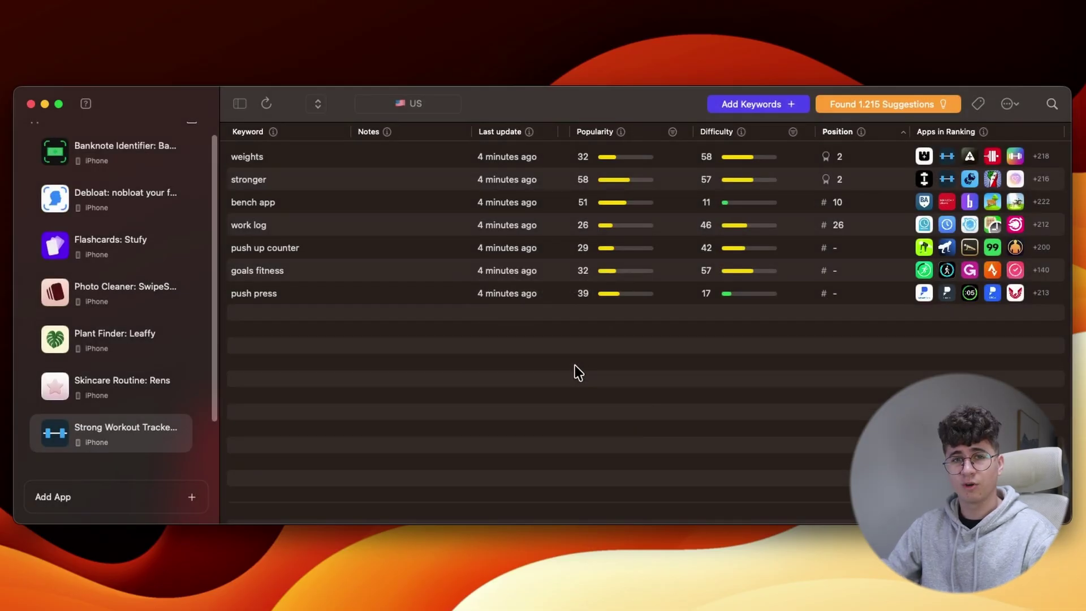
# - Add a temporary app to the tracked apps and rename it "language learning"
pyautogui.click(186, 487)
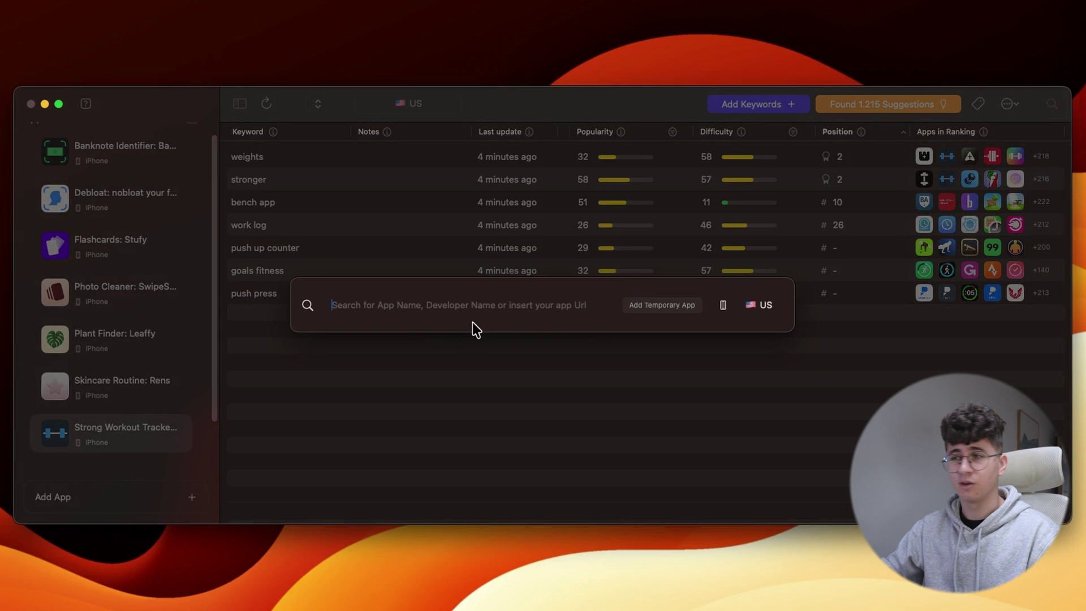
pyautogui.click(661, 306)
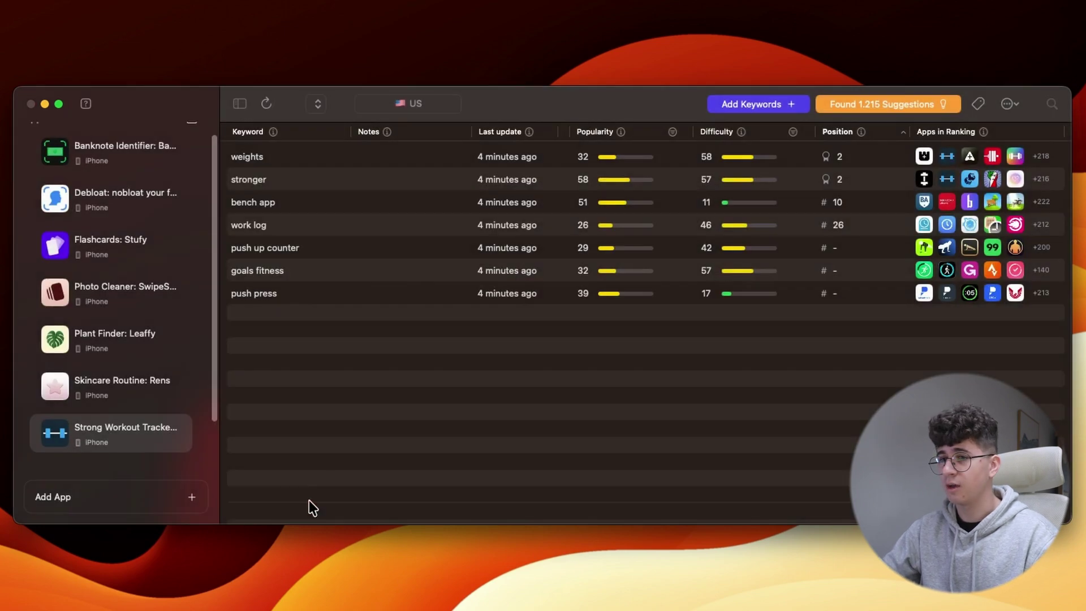
pyautogui.rightClick(115, 428)
pyautogui.click(158, 429)
pyautogui.rightClick(163, 428)
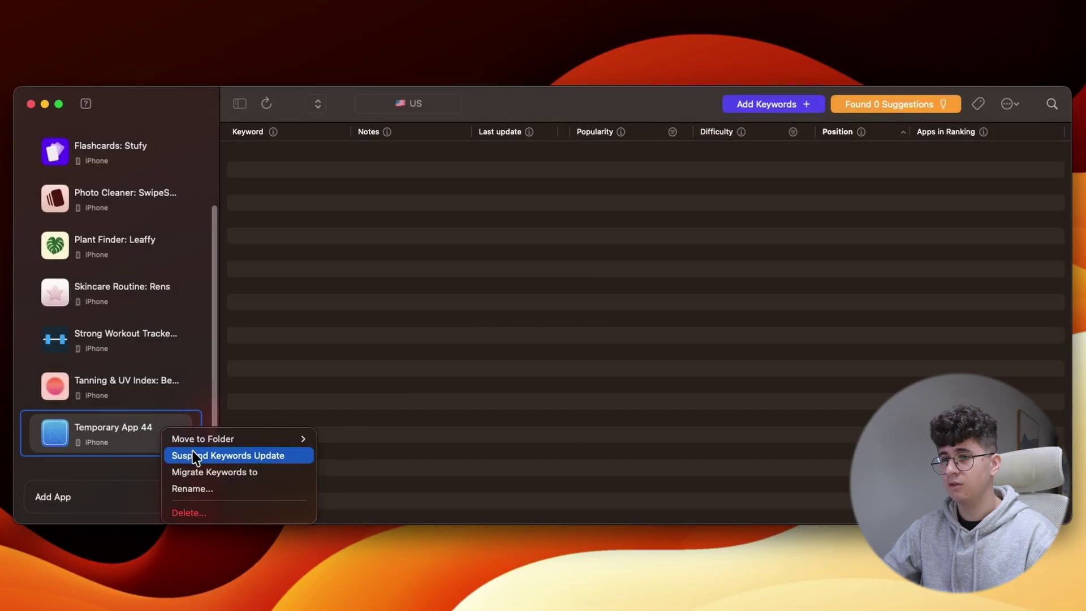
pyautogui.click(206, 489)
pyautogui.write('language learning')
pyautogui.press('Return')
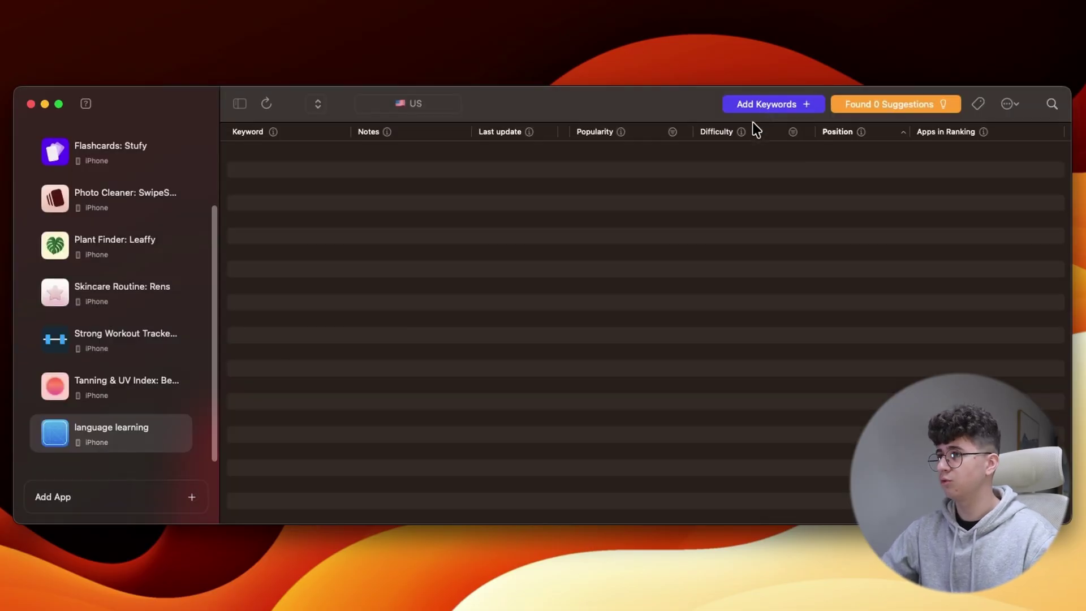
# - Add the keywords "language learning", "learn languages" and "learn english" to the language learning app
pyautogui.click(767, 104)
pyautogui.write('language')
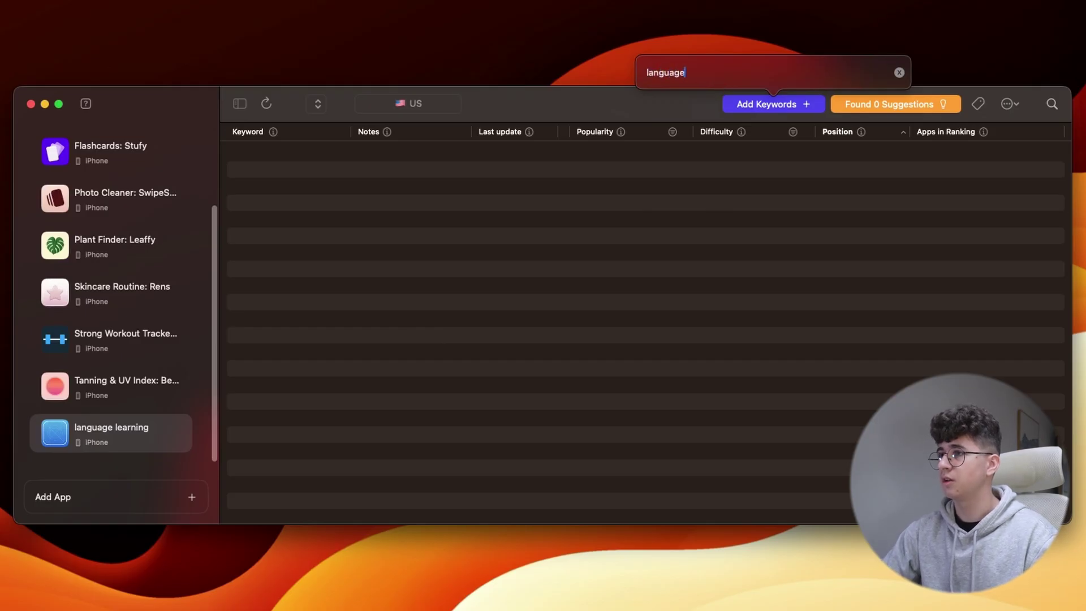
pyautogui.write(' learning, learn')
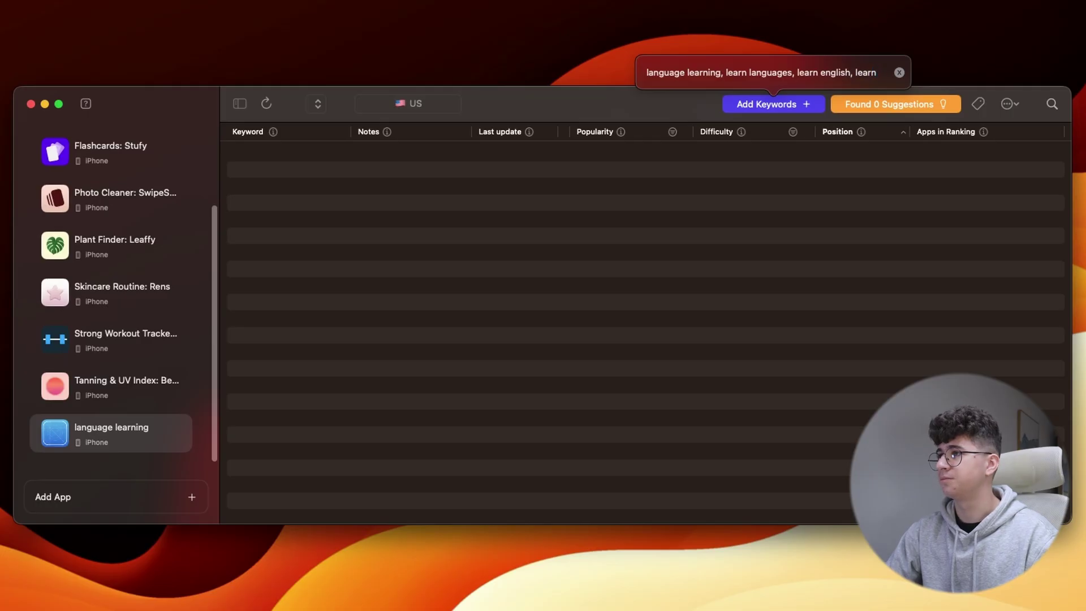
pyautogui.press('Return')
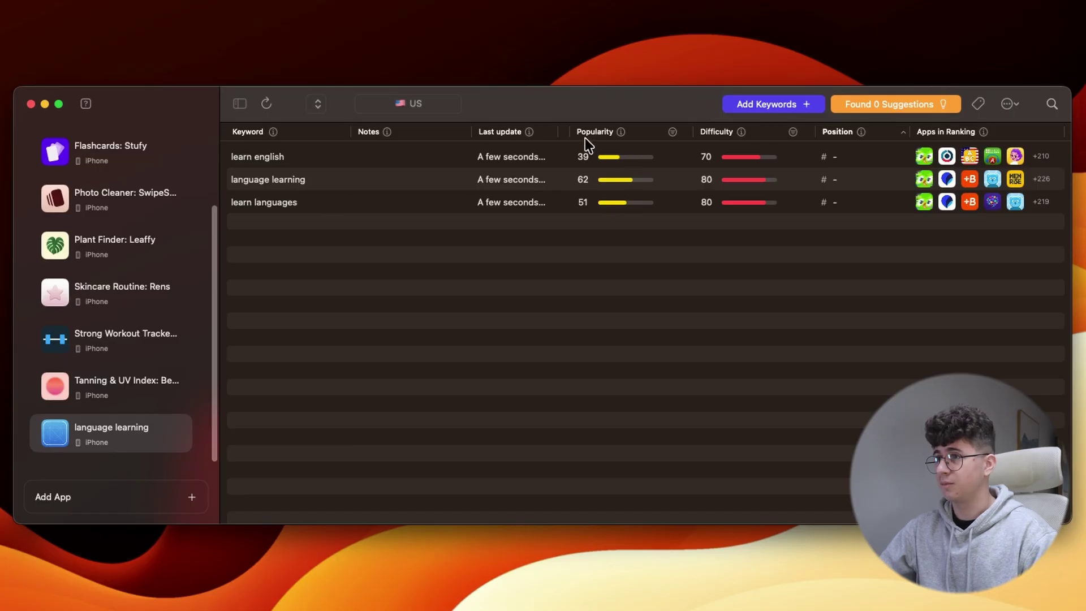
# - View the apps ranking for "learn english" and load the keyword suggestions based on Duolingo - Language Lessons
pyautogui.click(599, 157)
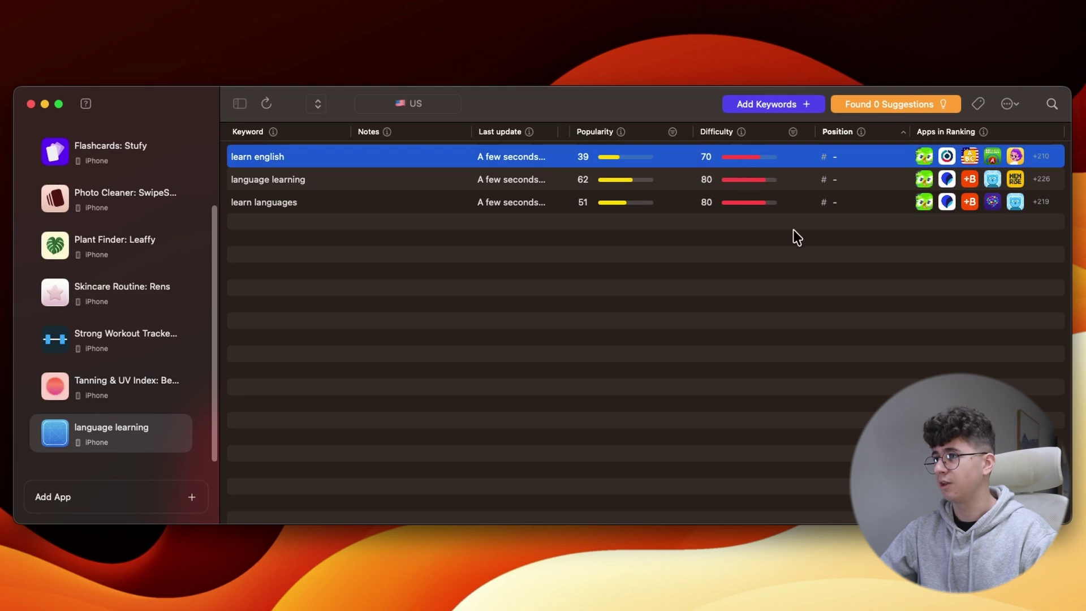
pyautogui.click(924, 156)
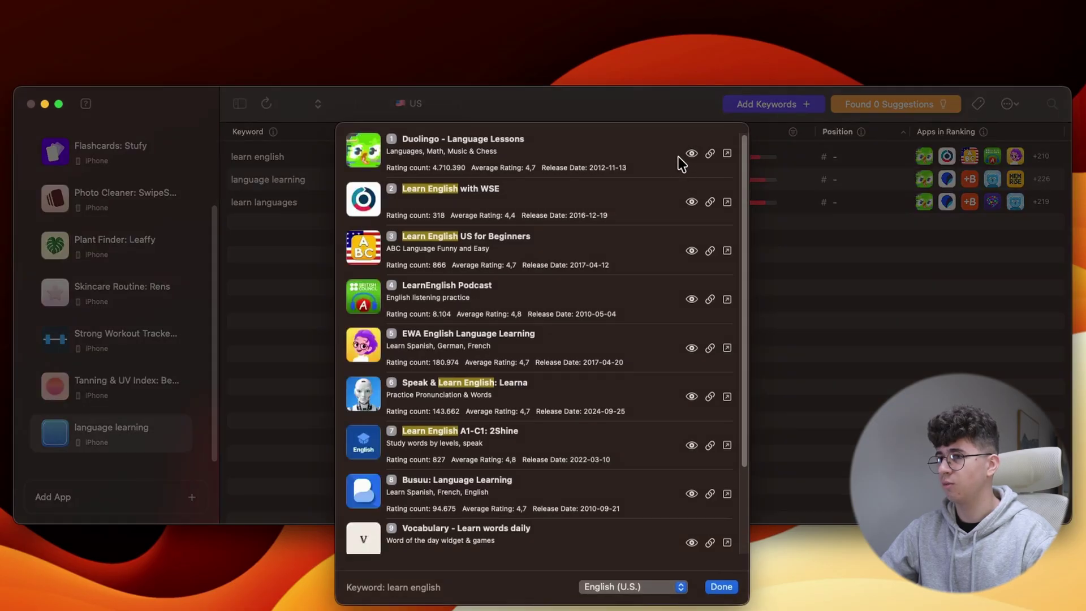
pyautogui.press('Escape')
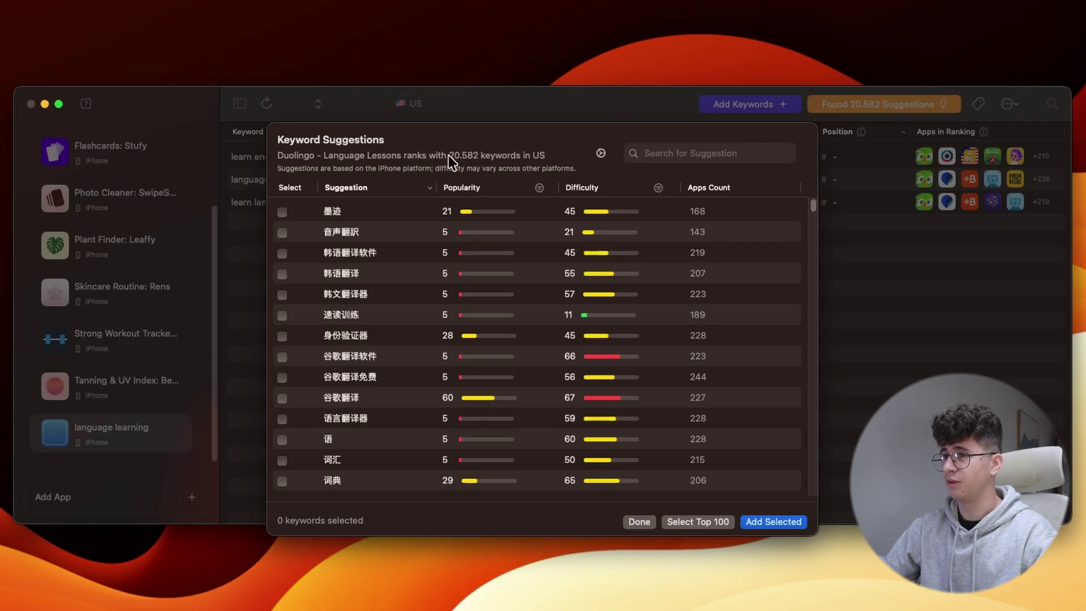
# - Filter the Duolingo keyword suggestions to popularity above 30 and difficulty below 60
pyautogui.click(540, 187)
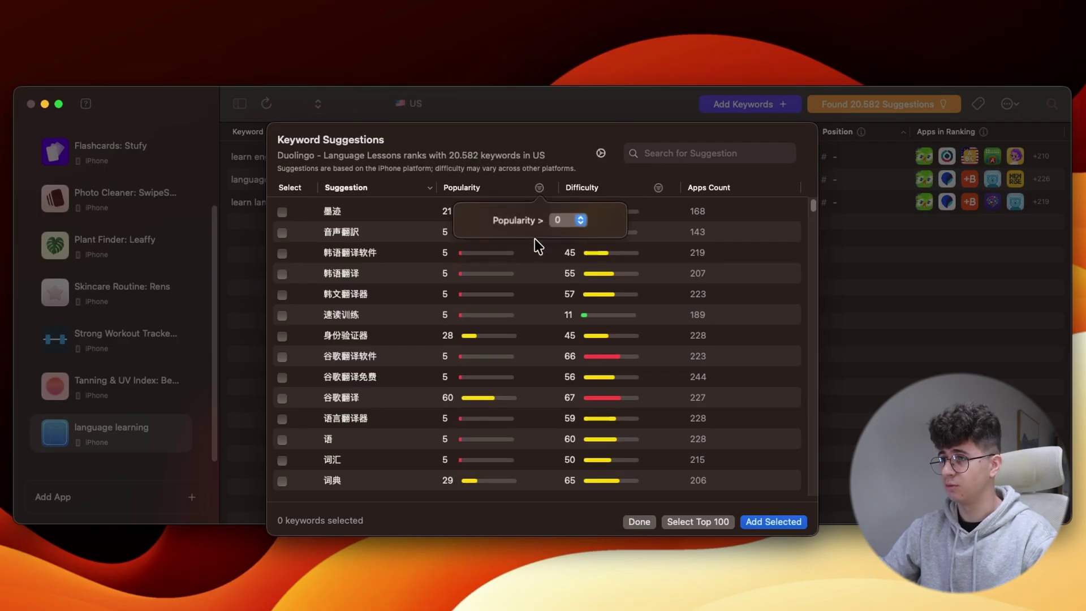
pyautogui.click(559, 220)
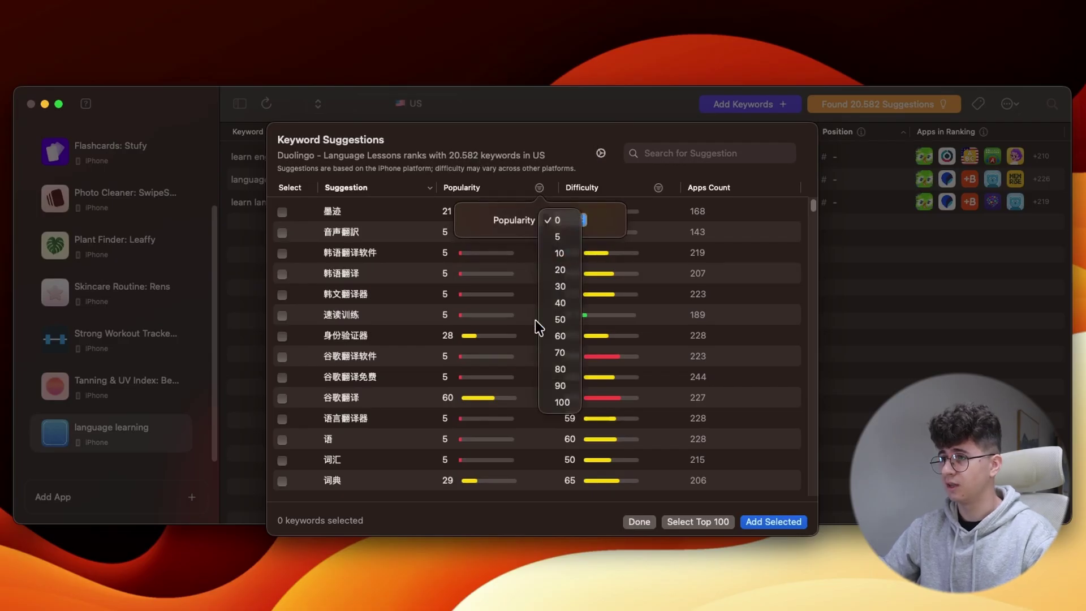
pyautogui.click(565, 286)
pyautogui.click(632, 168)
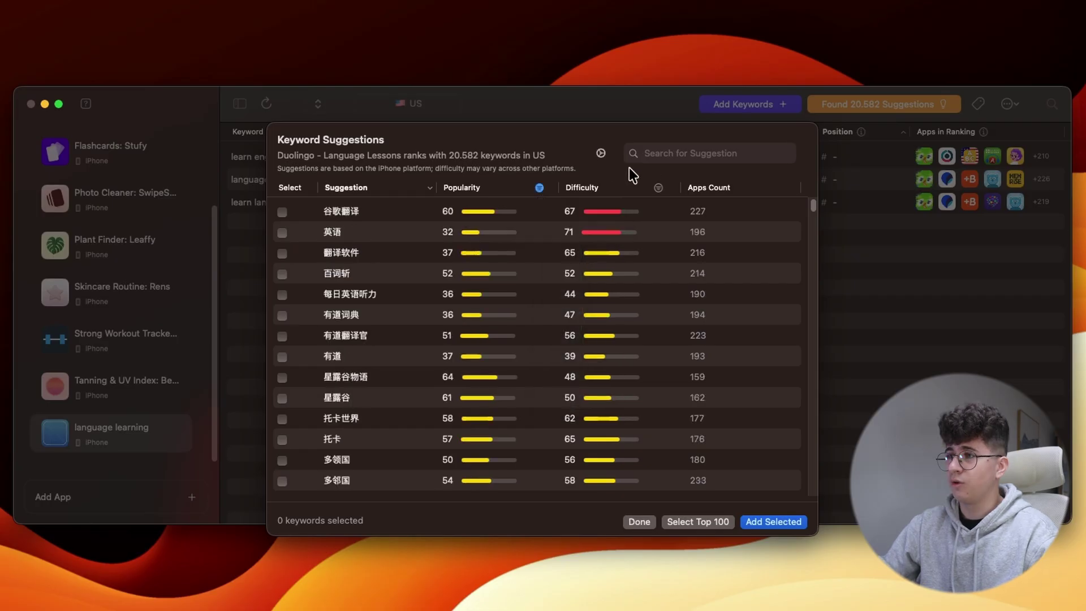
pyautogui.click(658, 188)
pyautogui.click(684, 220)
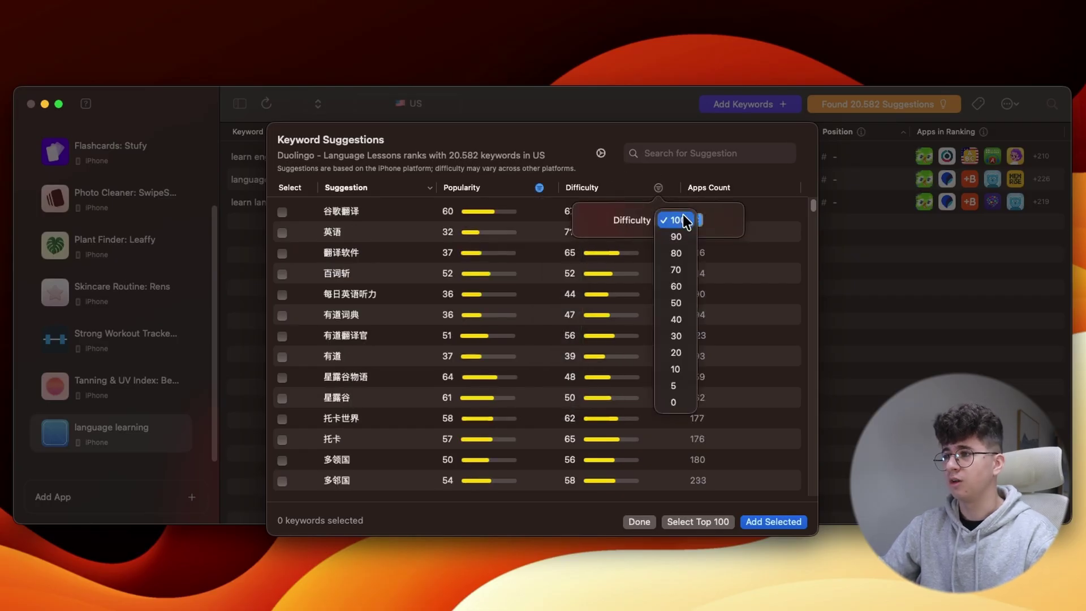
pyautogui.click(679, 285)
pyautogui.click(552, 144)
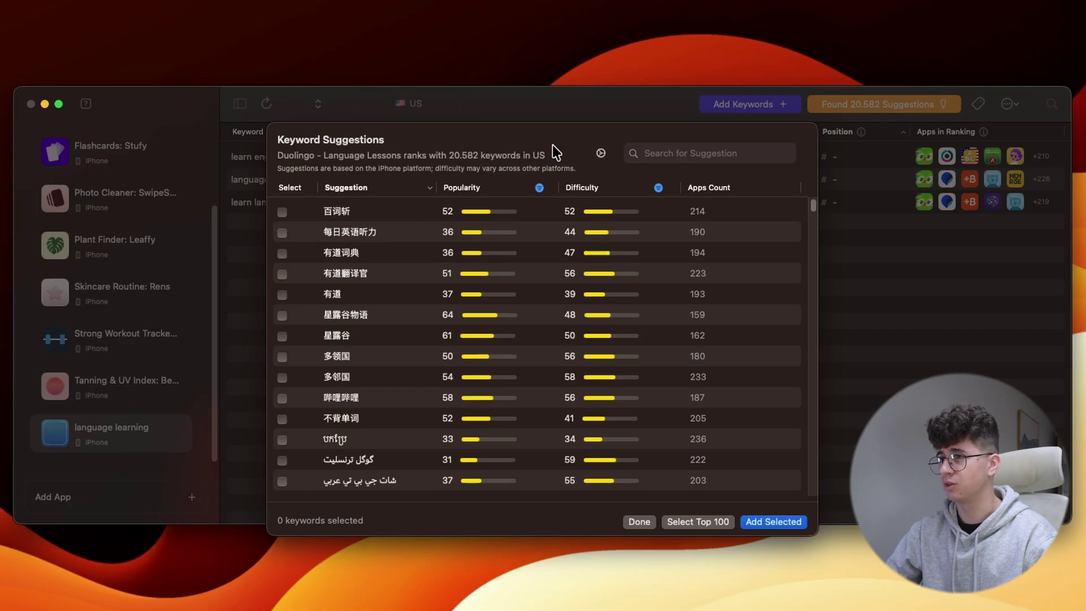
# - Search the Duolingo suggestions for "lea" and add "learn chinese" to the tracked keywords
pyautogui.scroll(-15, 396, 259)
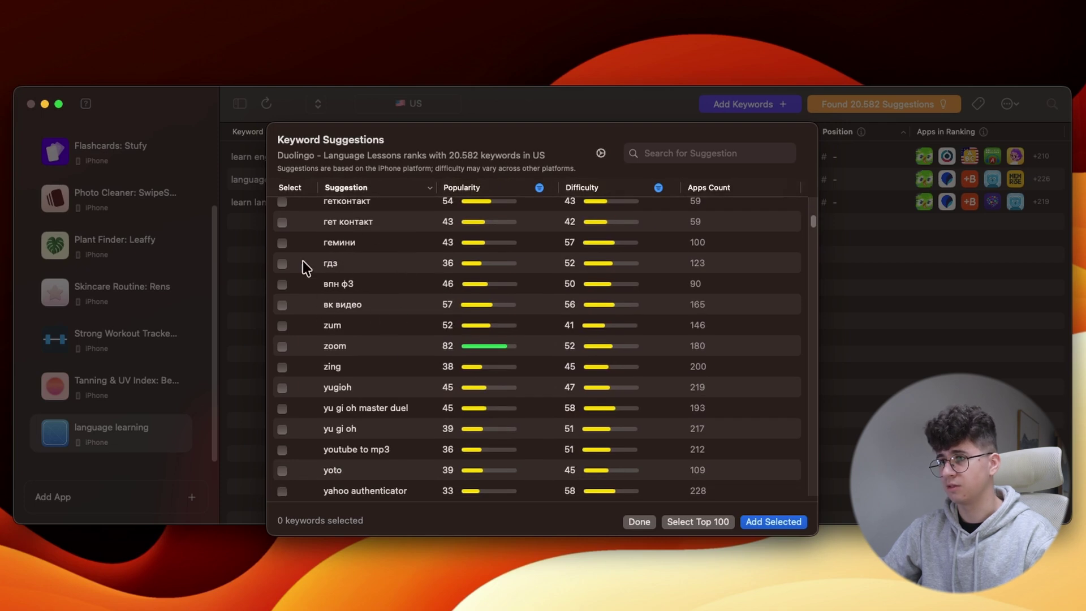
pyautogui.scroll(-5, 335, 362)
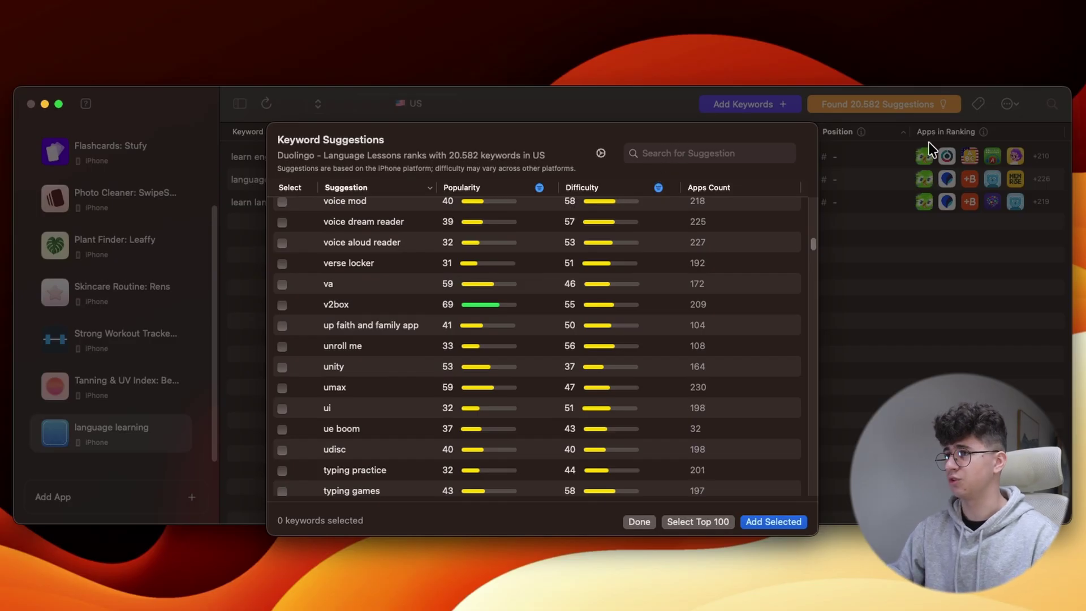
pyautogui.click(680, 153)
pyautogui.write('lea')
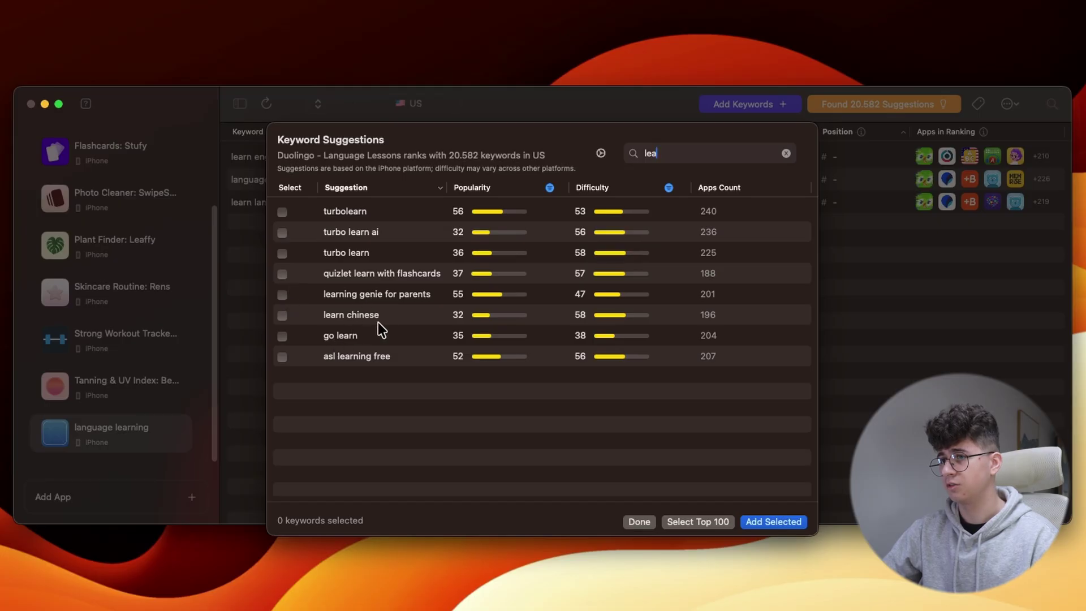
pyautogui.click(281, 316)
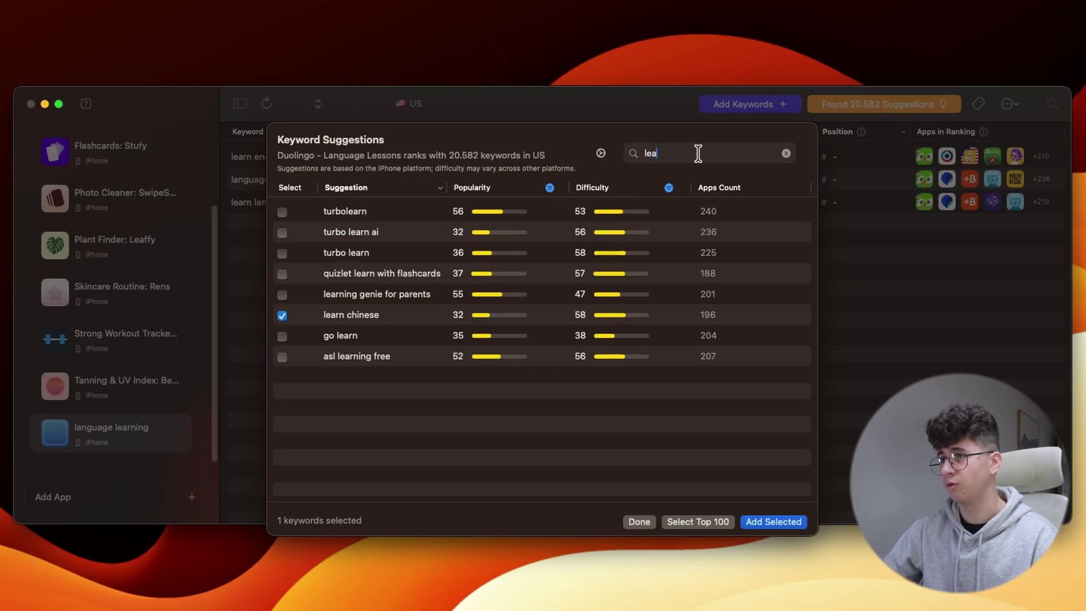
pyautogui.press('BackSpace')
pyautogui.press('BackSpace')
pyautogui.press('BackSpace')
pyautogui.scroll(-1, 376, 417)
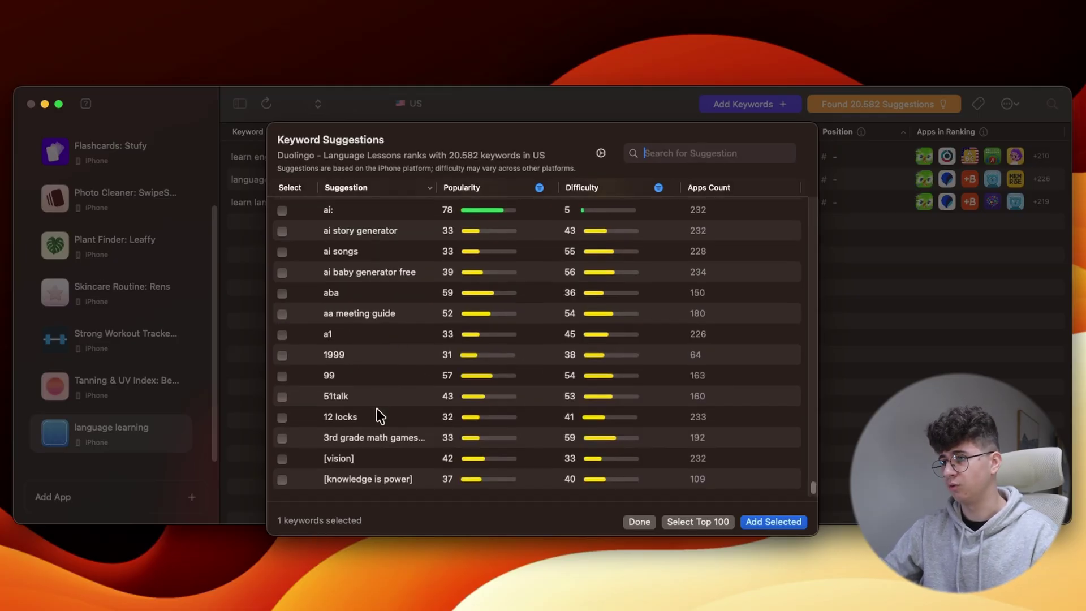
pyautogui.click(766, 518)
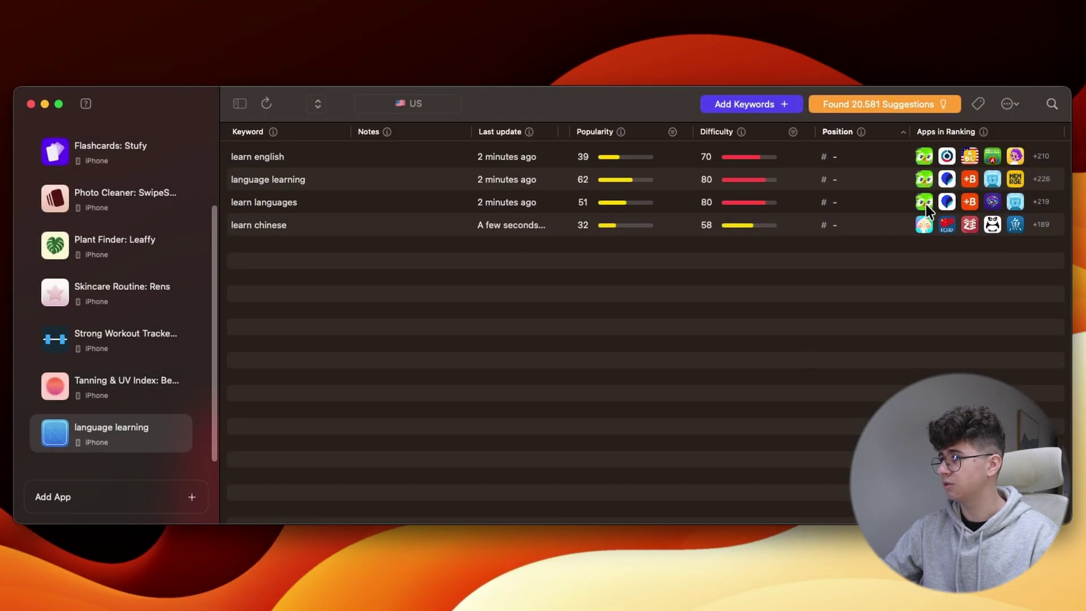
# - From the suggestions of HelloTalk, a "learn languages" competitor, add "language exchange", "korean dictionary", "japanese dictionary" and "japan" to the tracked keywords
pyautogui.click(925, 205)
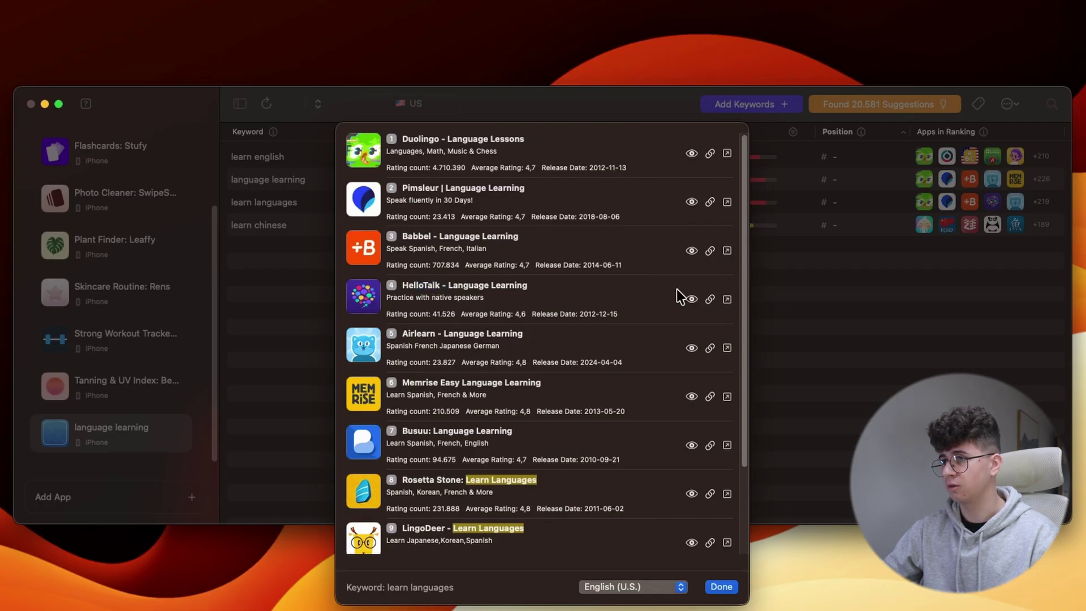
pyautogui.press('Escape')
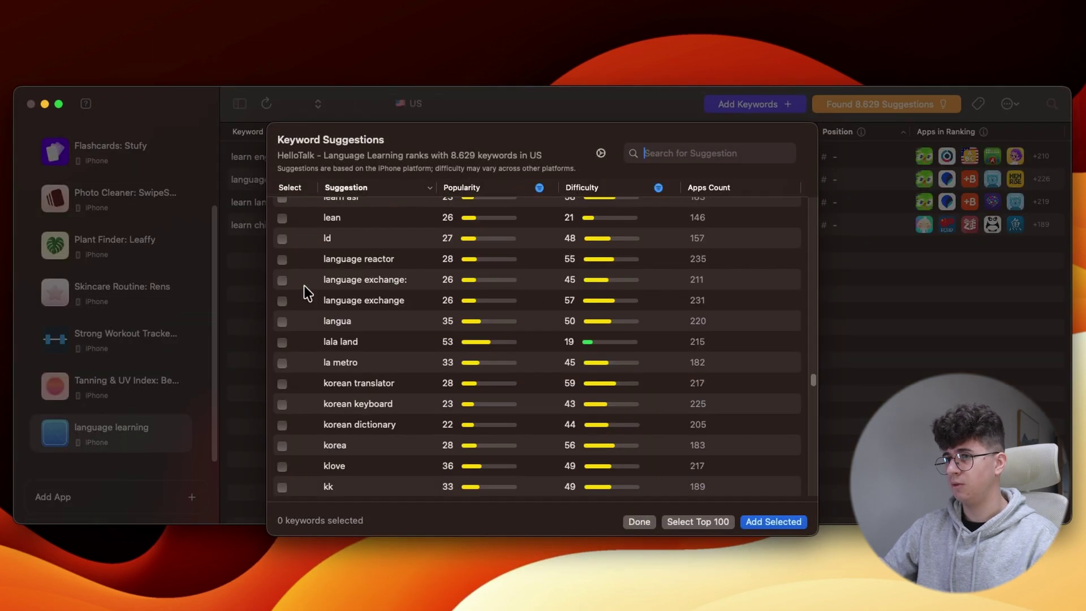
pyautogui.click(281, 301)
pyautogui.scroll(-2, 289, 384)
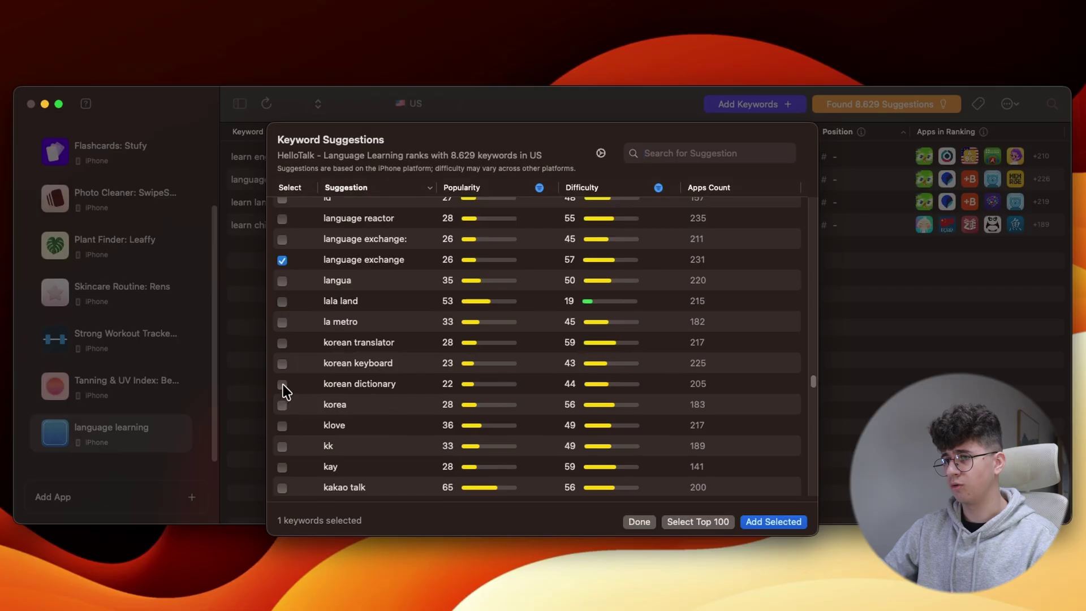
pyautogui.click(283, 384)
pyautogui.scroll(-5, 339, 379)
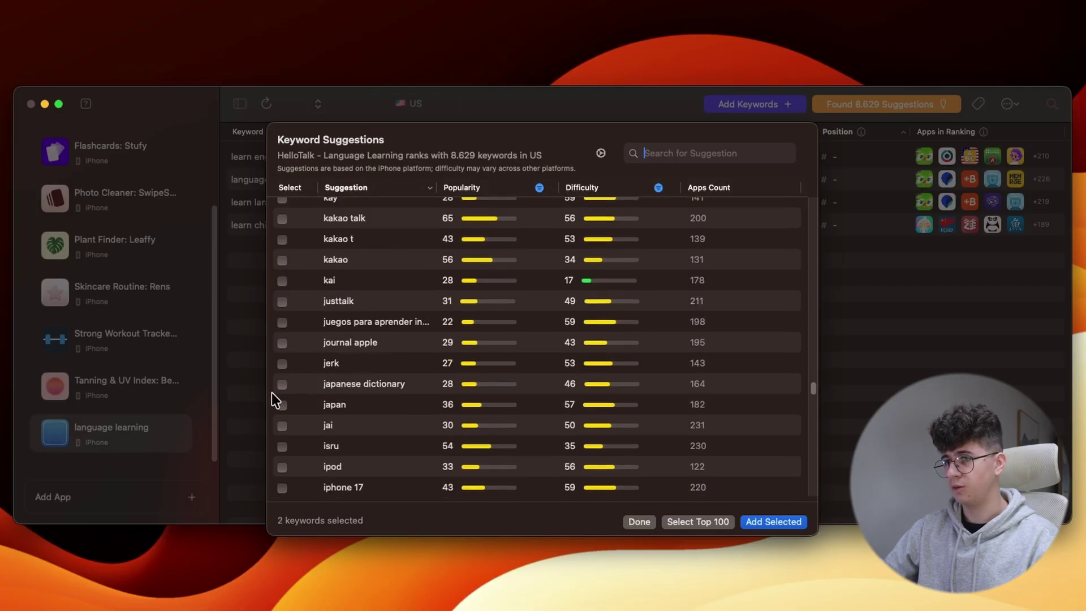
pyautogui.click(281, 385)
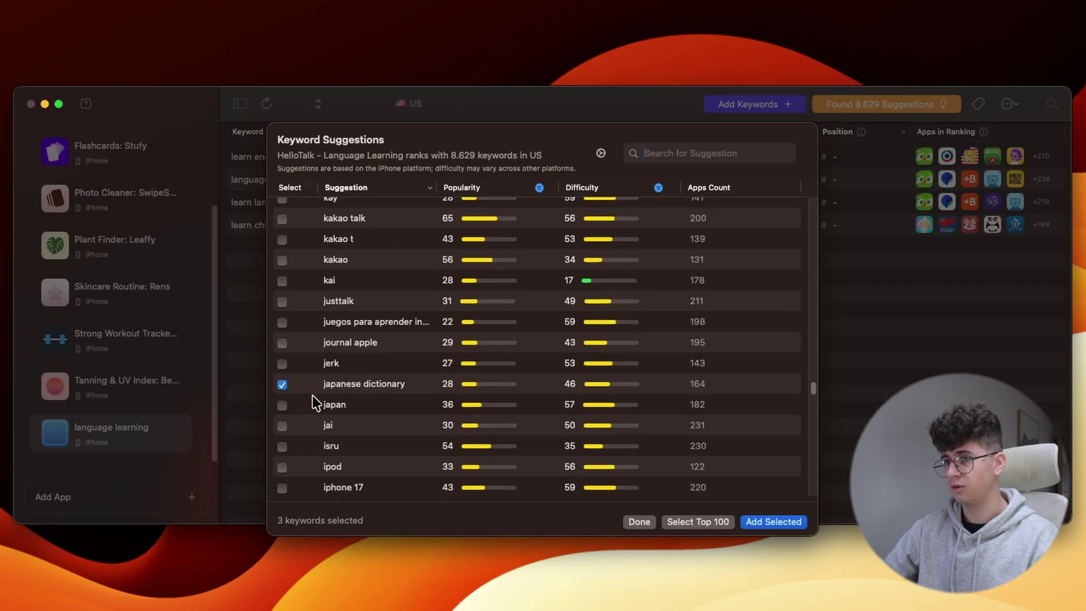
pyautogui.click(282, 405)
pyautogui.scroll(-20, 396, 384)
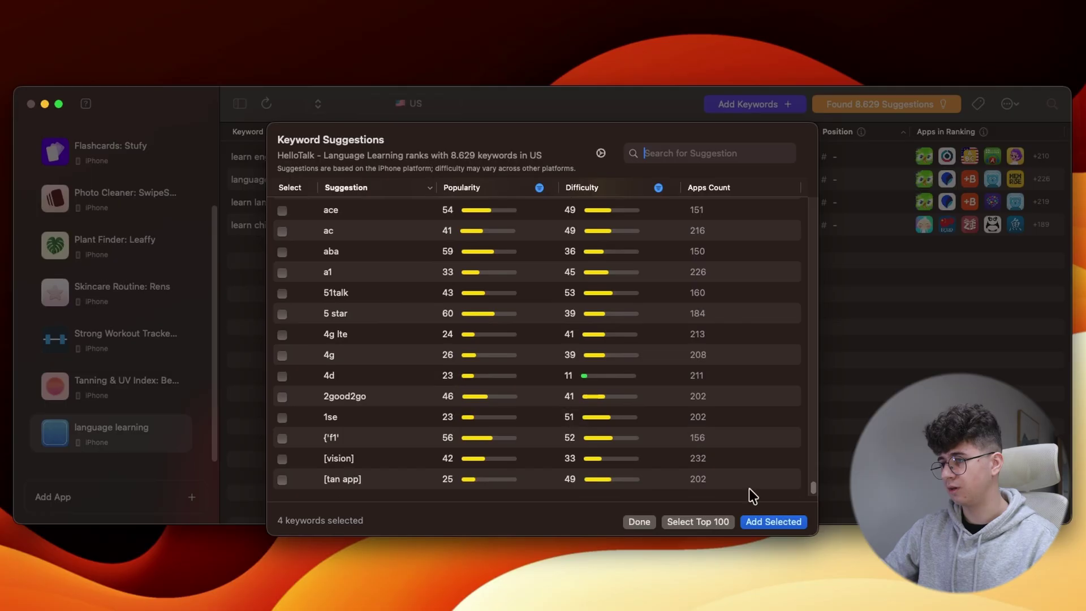
pyautogui.click(771, 520)
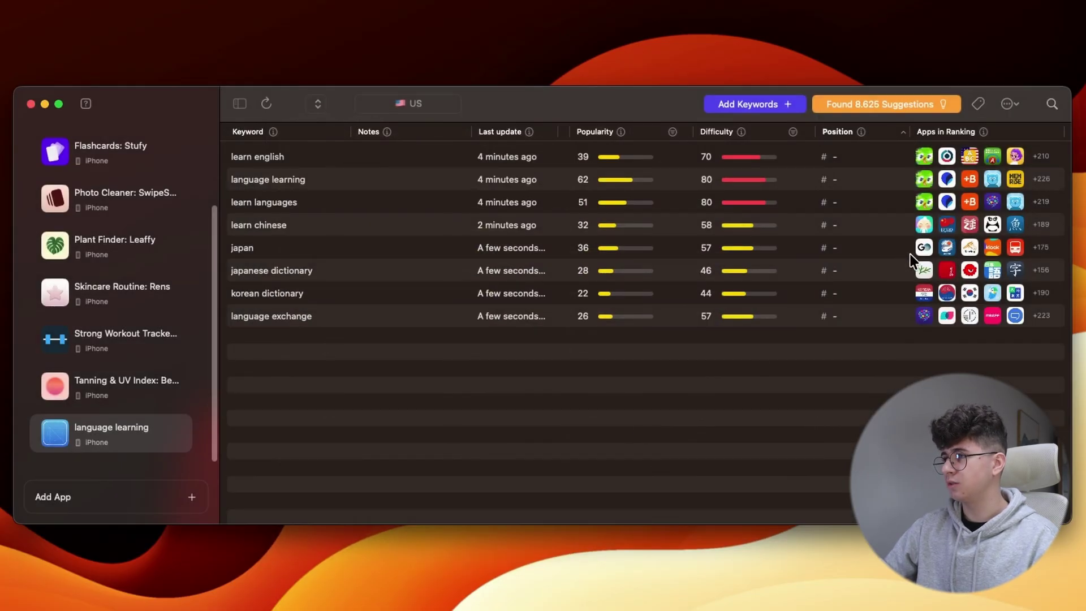
# - Review the titles and subtitles of the apps ranking for "japanese dictionary", and close the list
pyautogui.click(725, 266)
pyautogui.scroll(-3, 457, 335)
pyautogui.scroll(3, 460, 319)
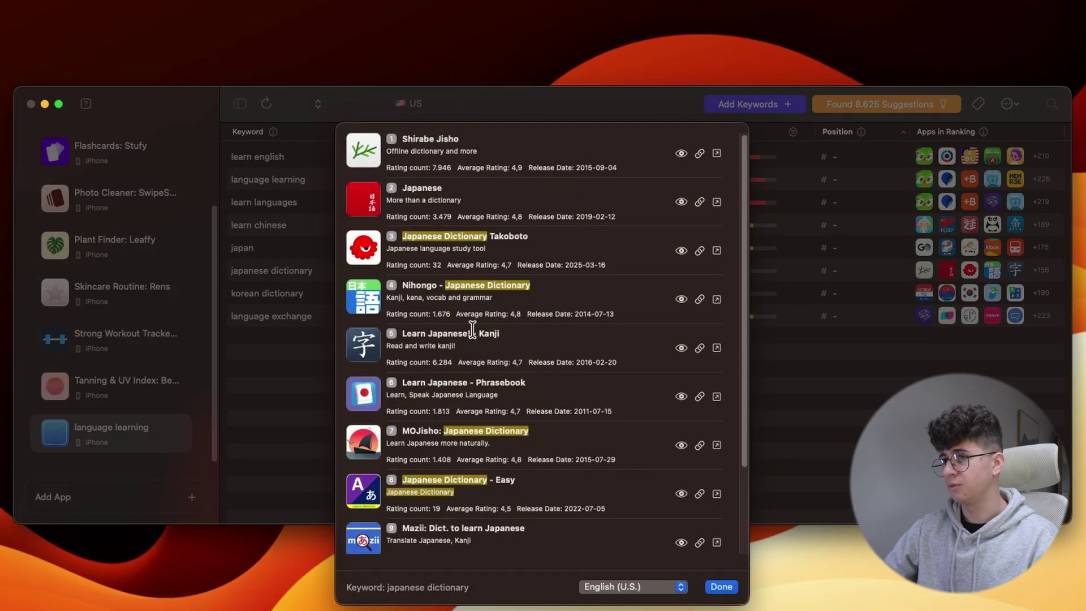
pyautogui.click(723, 587)
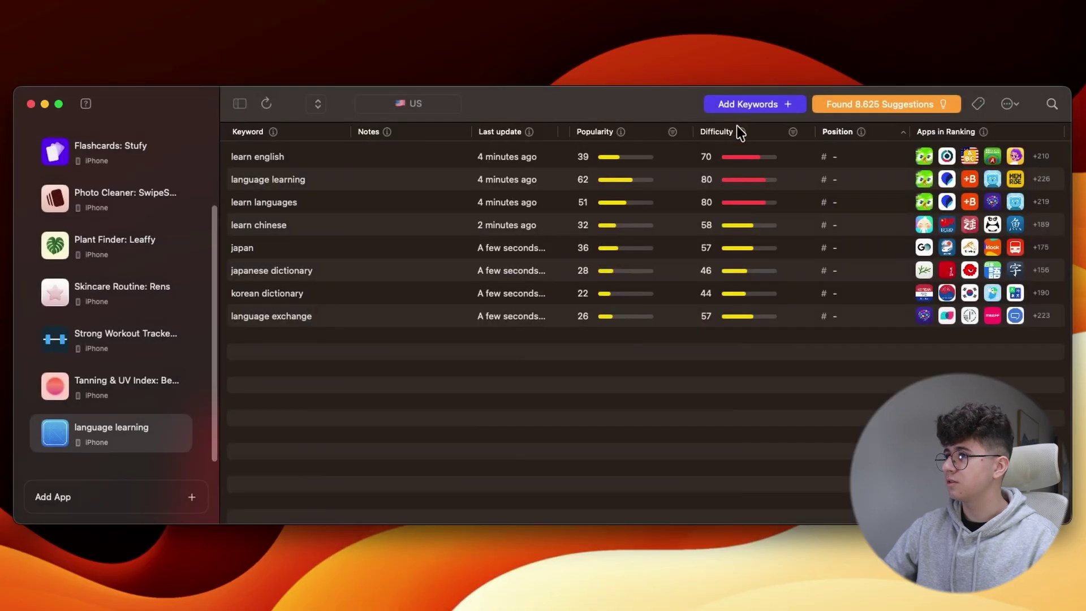
# - Add the keywords "learn german", "learn french" and "learn romanian" to the language learning app
pyautogui.click(750, 107)
pyautogui.press('super+a')
pyautogui.write('learn ge')
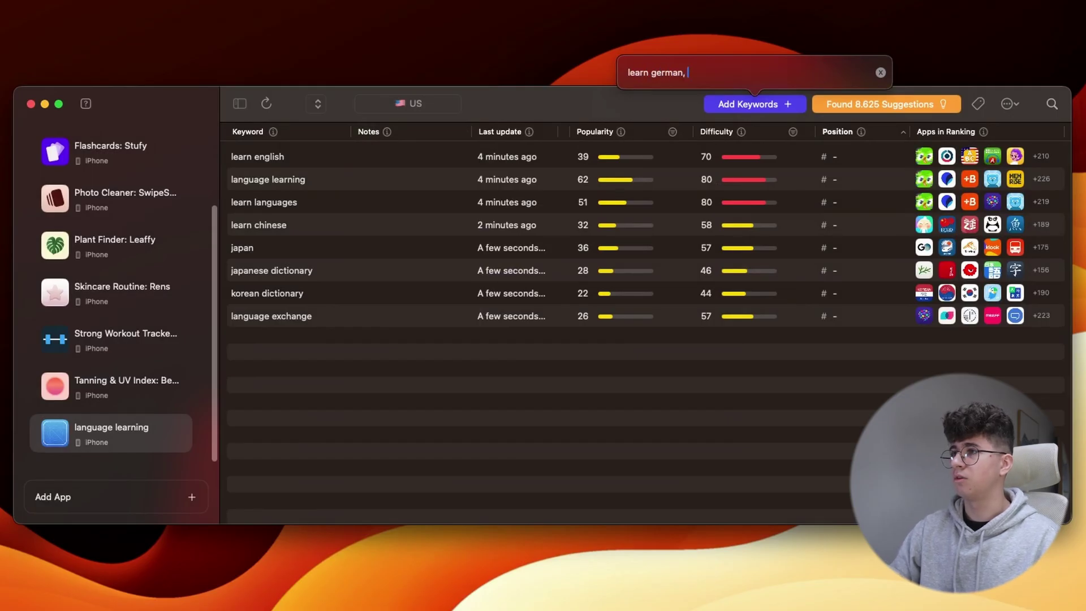
pyautogui.write('rman, learn french, lear')
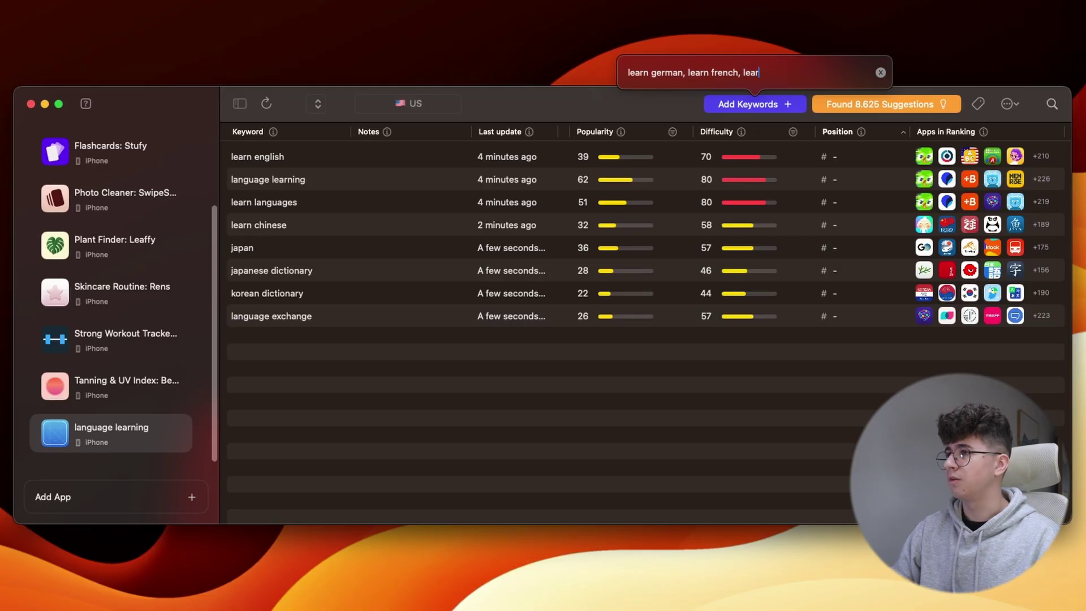
pyautogui.write('n romanian')
pyautogui.press('Return')
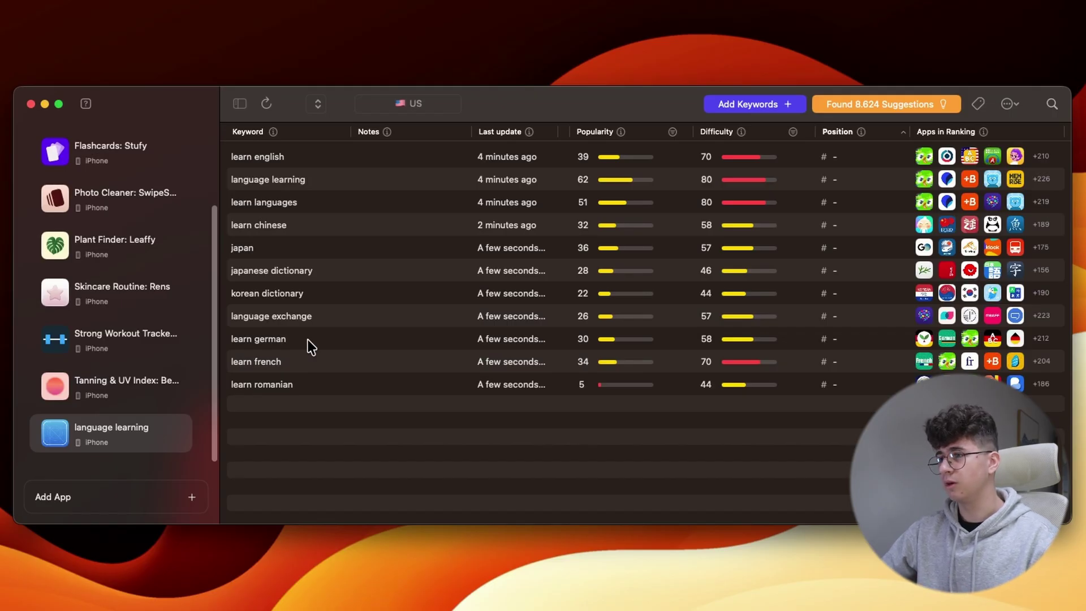
# - Review the titles, subtitles and rating counts of the apps ranking for "learn german", and close the list
pyautogui.click(243, 339)
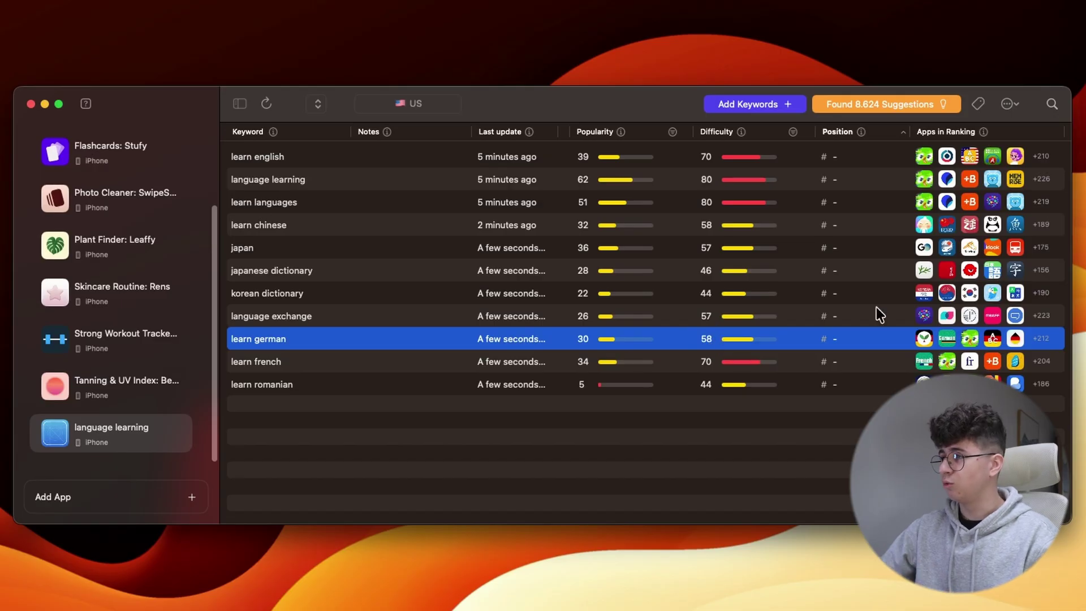
pyautogui.click(970, 339)
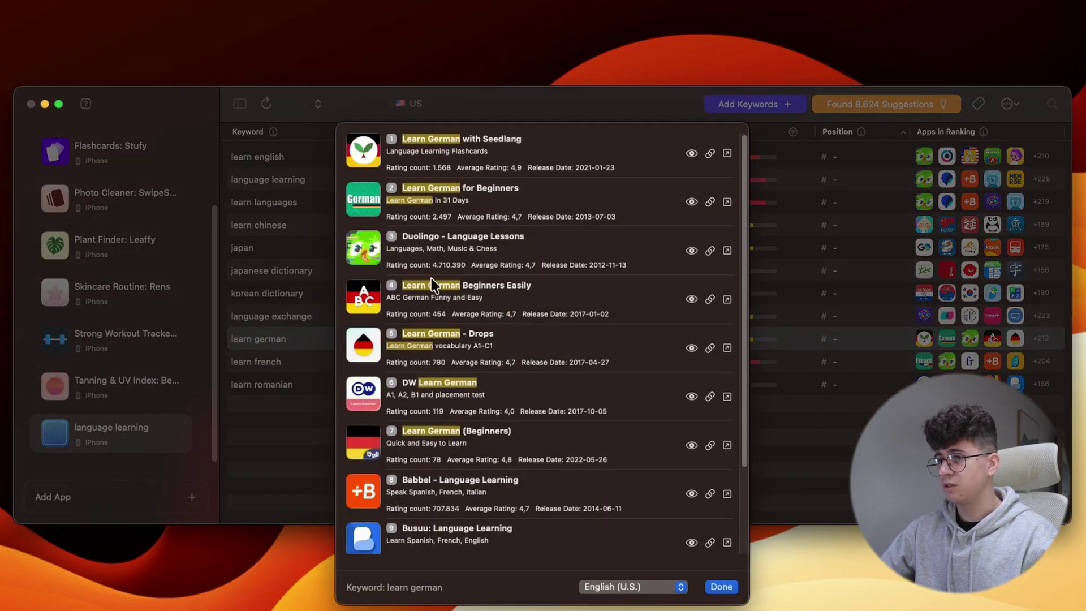
pyautogui.scroll(-3, 446, 294)
pyautogui.scroll(-1, 458, 379)
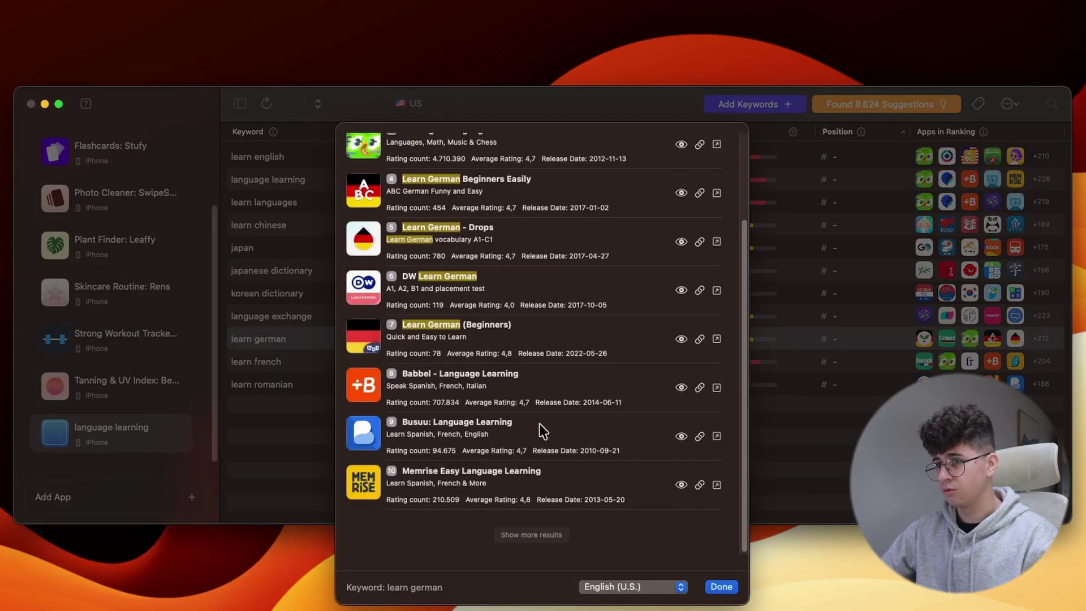
pyautogui.scroll(4, 436, 459)
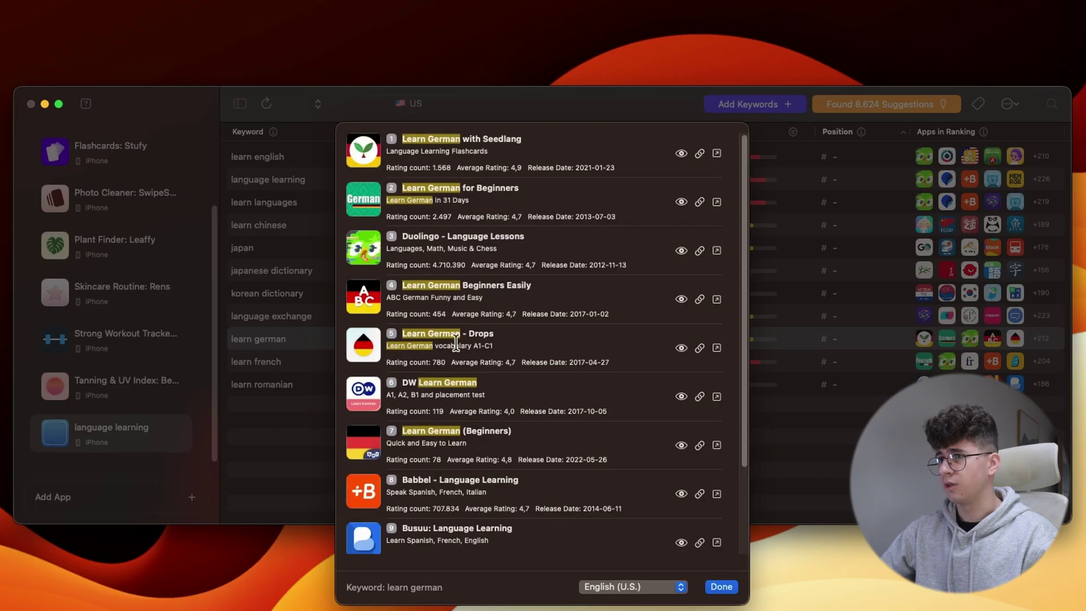
pyautogui.click(722, 587)
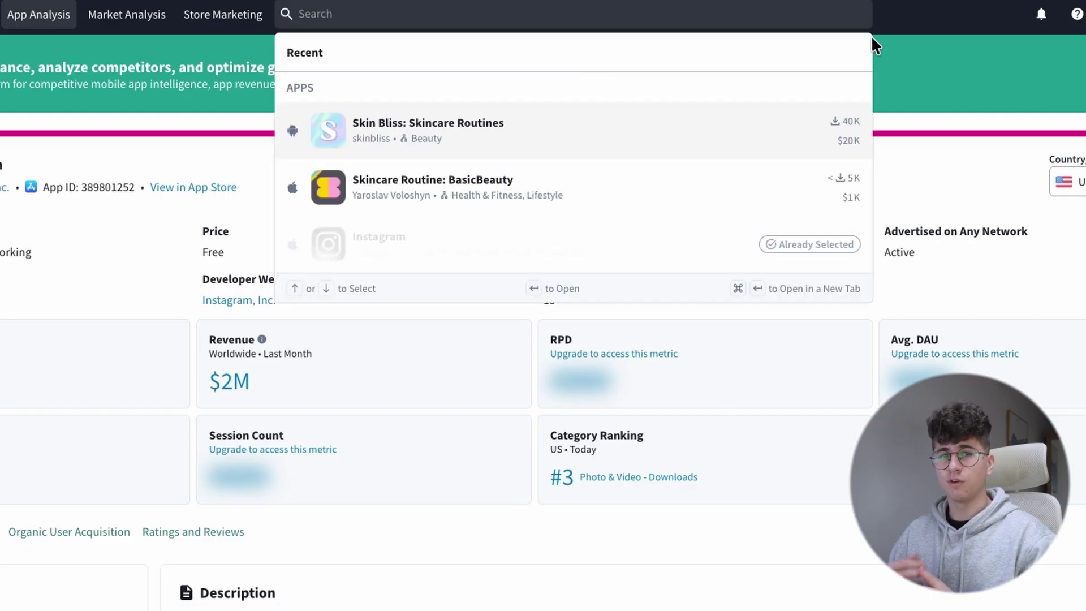
# - Search the apps for "plant finder" and review the downloads and revenue of the matching apps
pyautogui.click(863, 20)
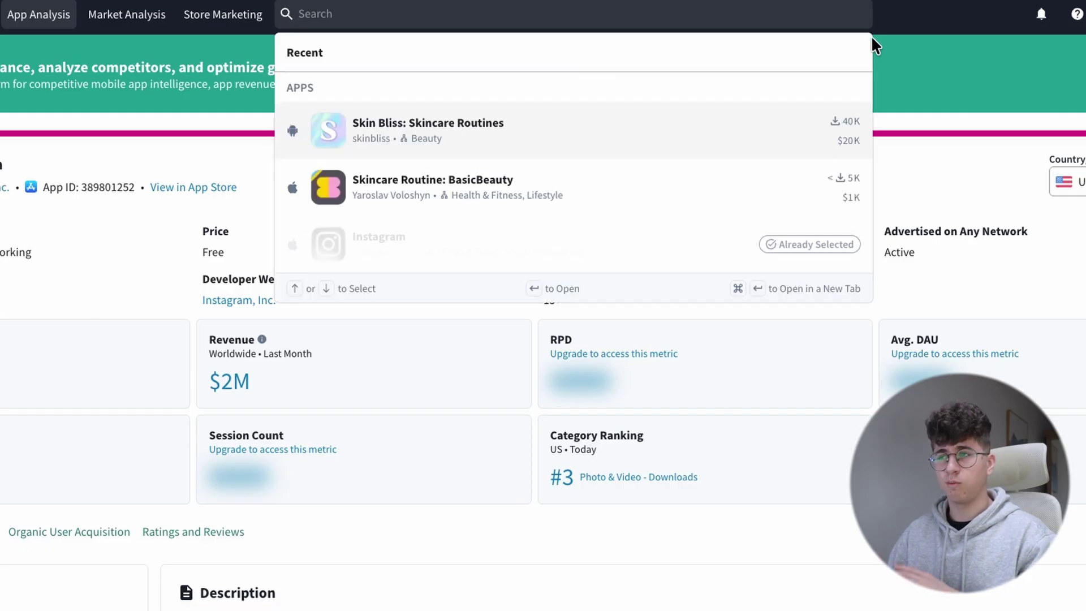
pyautogui.write('plant finder')
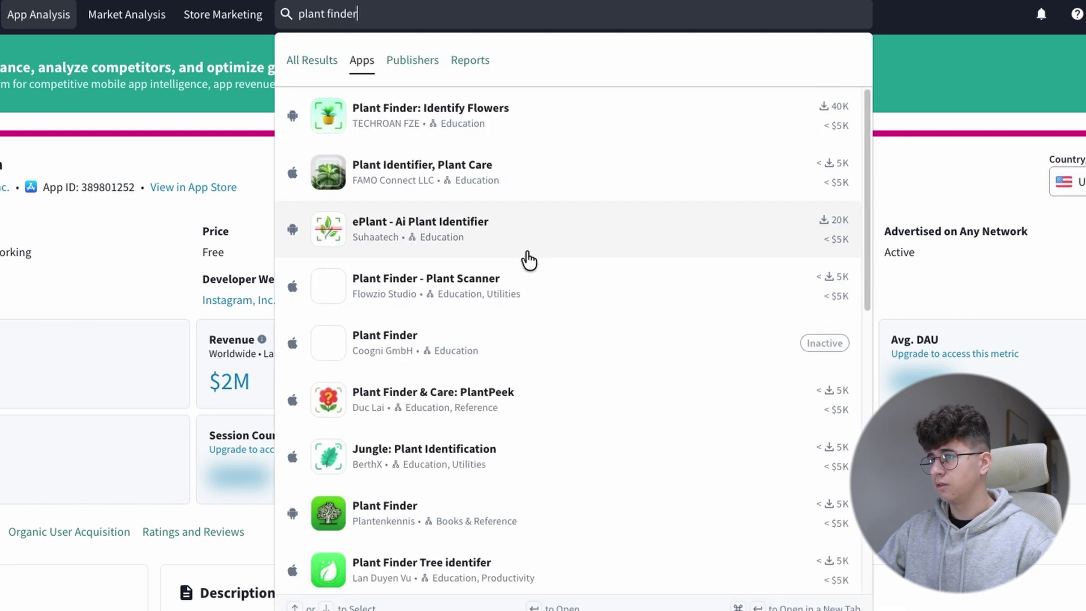
pyautogui.scroll(-1, 528, 259)
pyautogui.scroll(-9, 528, 260)
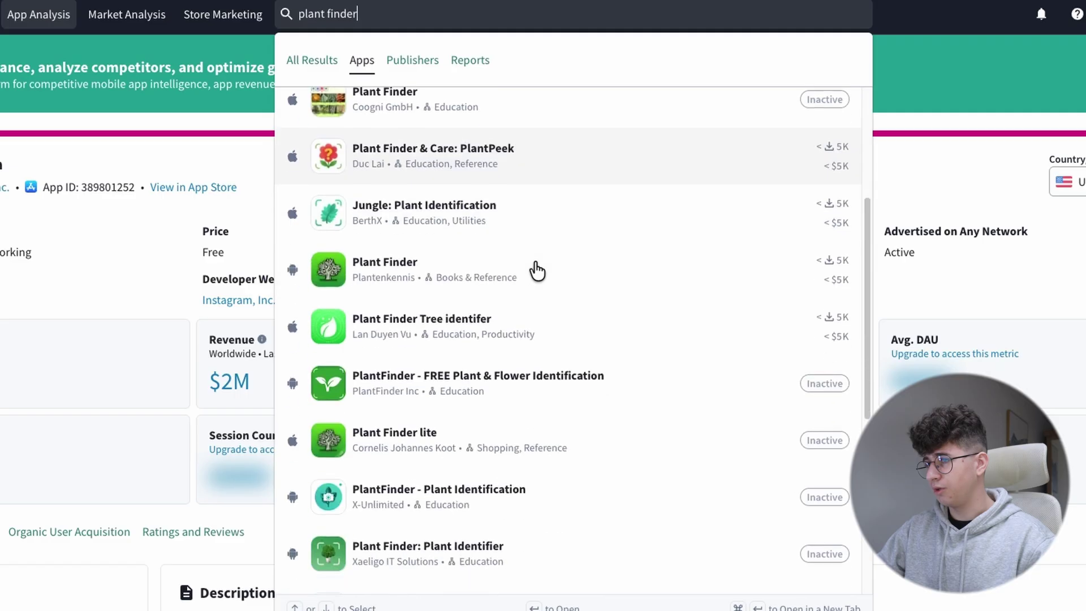
pyautogui.scroll(10, 544, 277)
# - Search the apps for "plant identifier" and compare the downloads and revenue of the matching apps
pyautogui.doubleClick(341, 15)
pyautogui.write('ident')
pyautogui.press('BackSpace')
pyautogui.press('BackSpace')
pyautogui.press('BackSpace')
pyautogui.write('entifier')
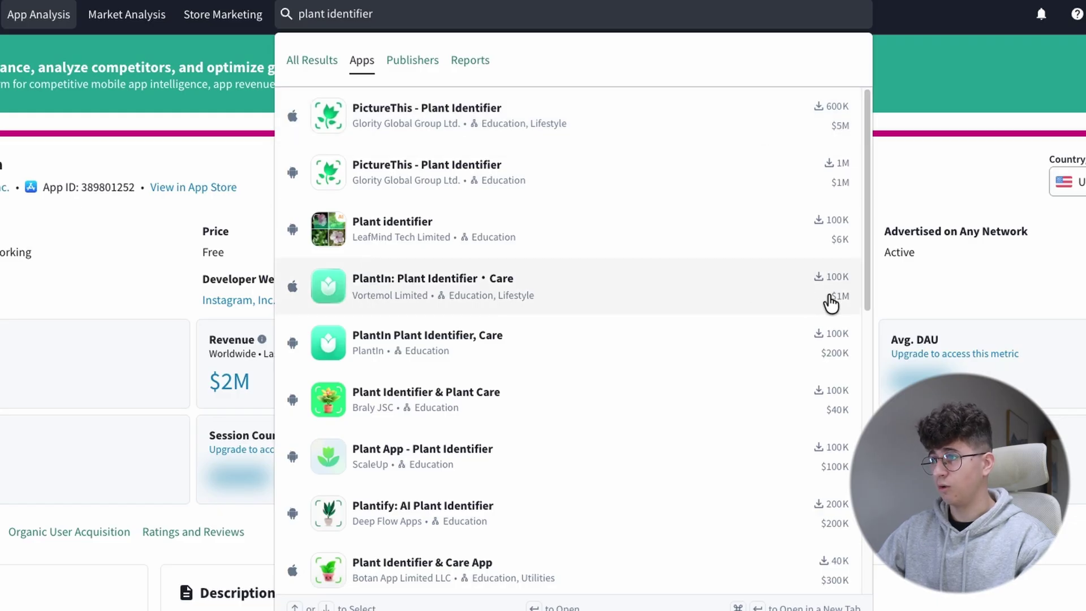
pyautogui.scroll(-1, 470, 334)
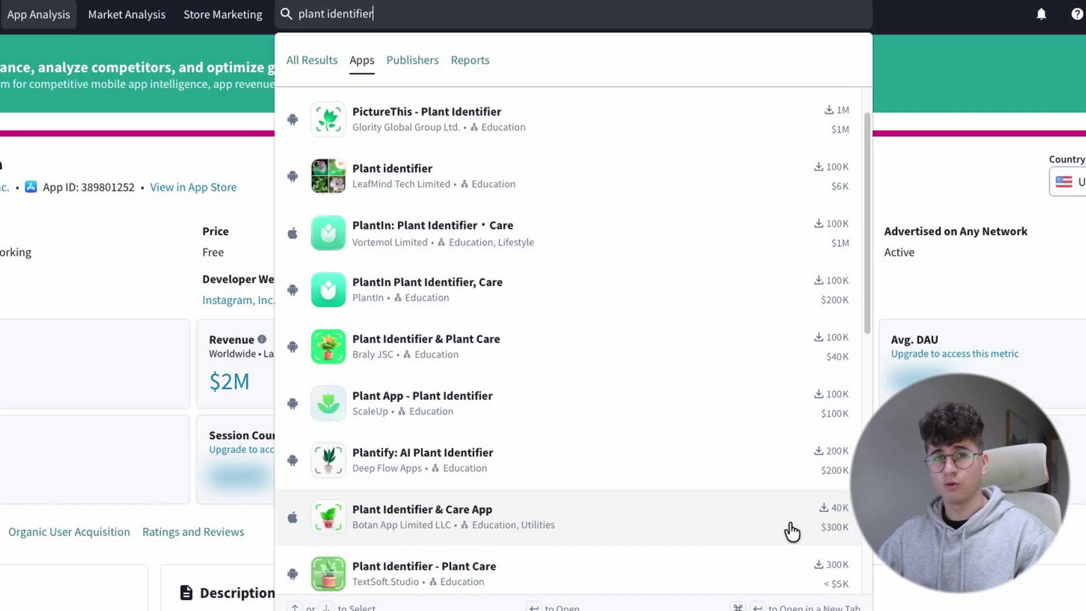
# - Search the apps for "workout tracker" and check the download and revenue figures of the competitors
pyautogui.press('super+a')
pyautogui.write('w')
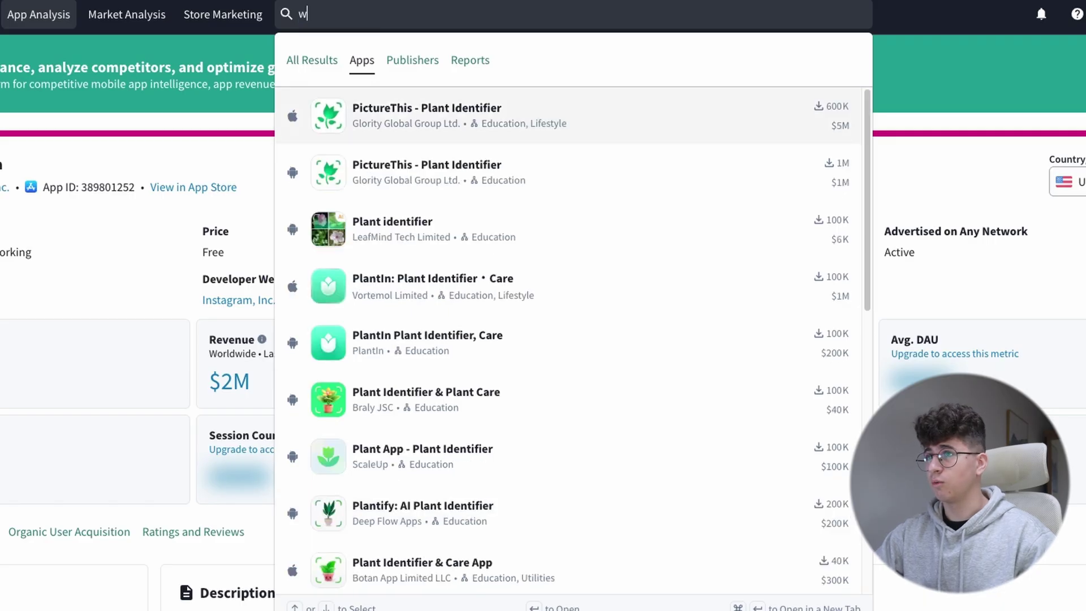
pyautogui.write('orkout tracker')
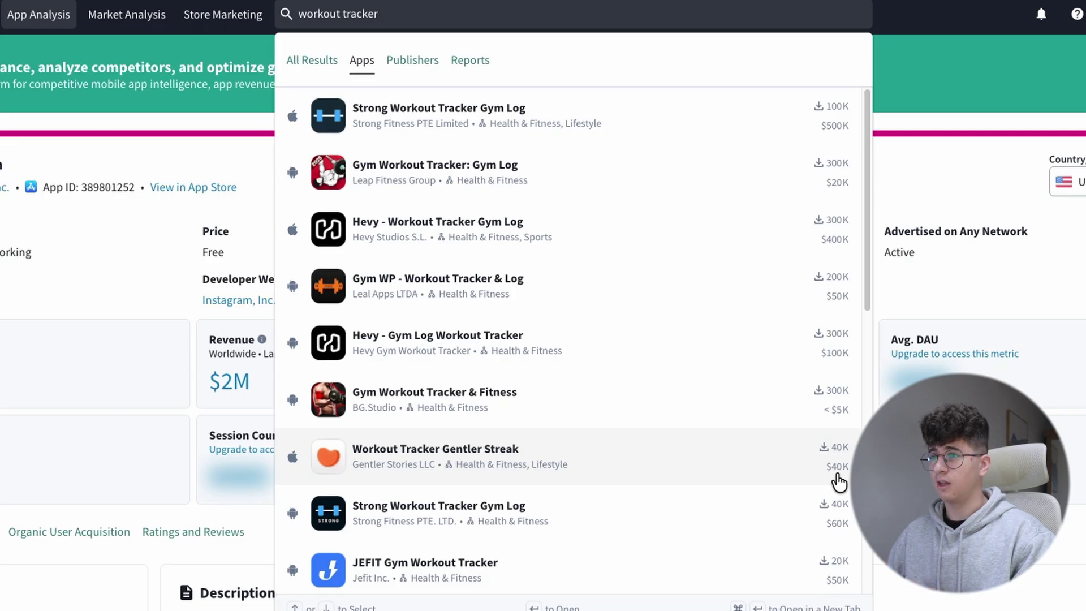
# - Search the apps for "language learning" and look through the competitors' downloads and revenue
pyautogui.press('super+a')
pyautogui.write('language learning')
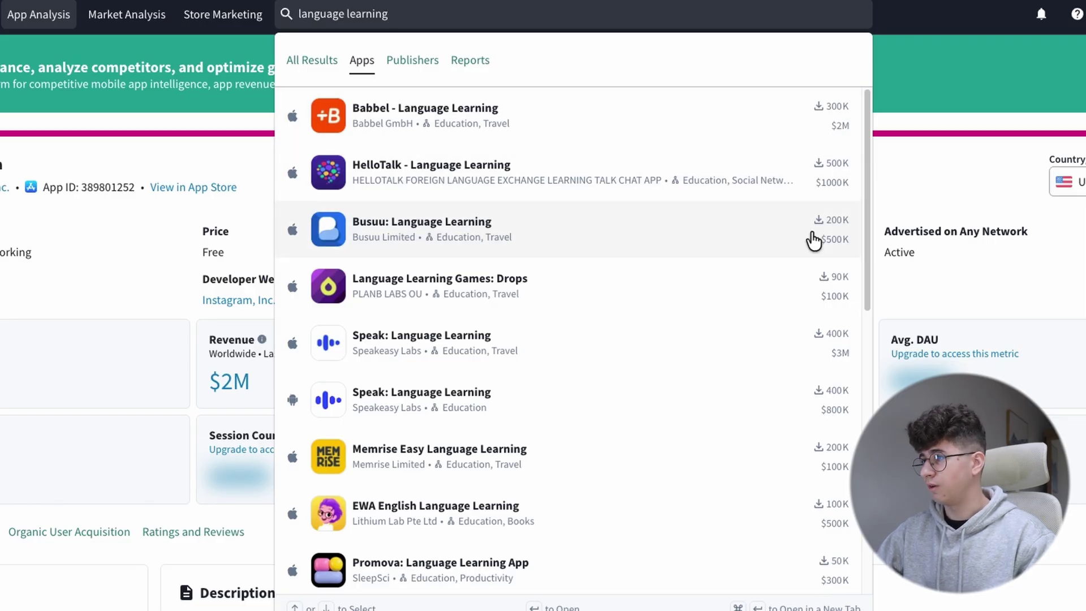
pyautogui.scroll(-2, 586, 220)
pyautogui.scroll(-7, 586, 221)
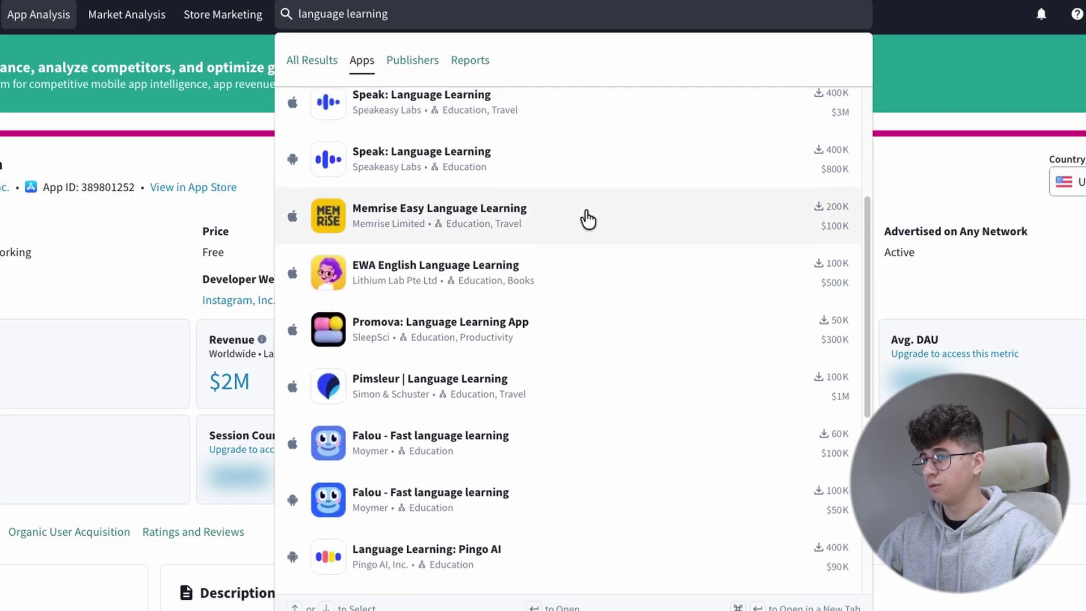
pyautogui.scroll(9, 585, 245)
# - Try to look up the app "duolingo" in the app search
pyautogui.hotkey('ctrl', 'a')
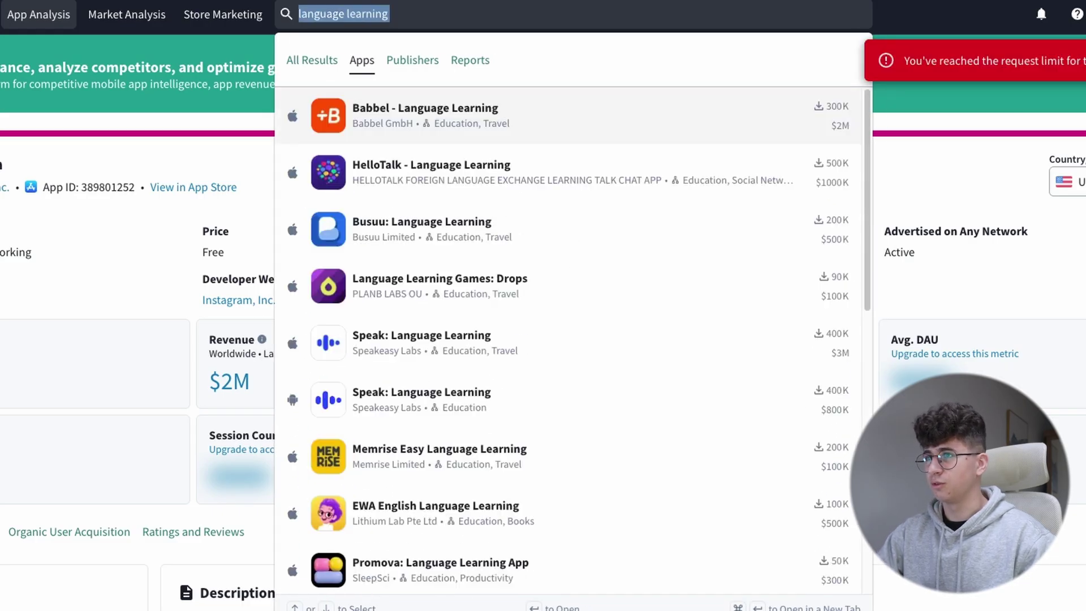
pyautogui.write('duolingo')
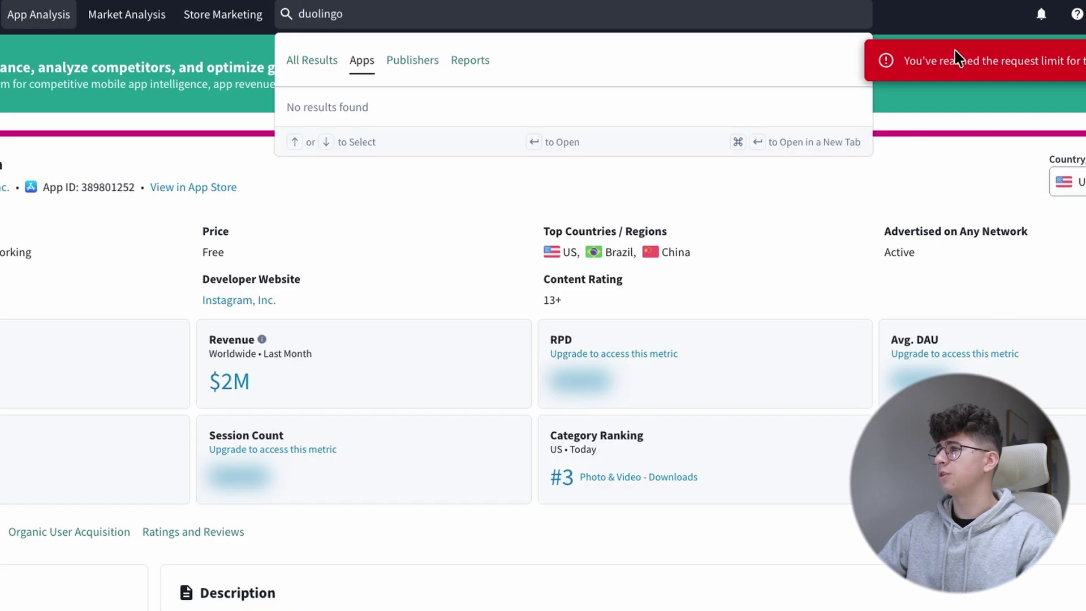
pyautogui.click(926, 65)
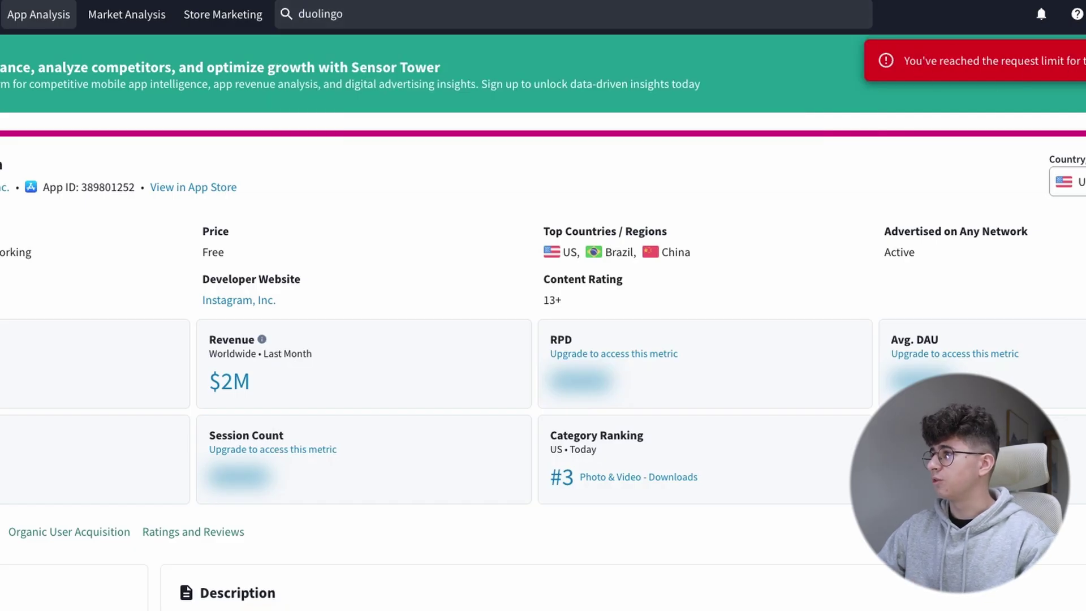
pyautogui.click(403, 21)
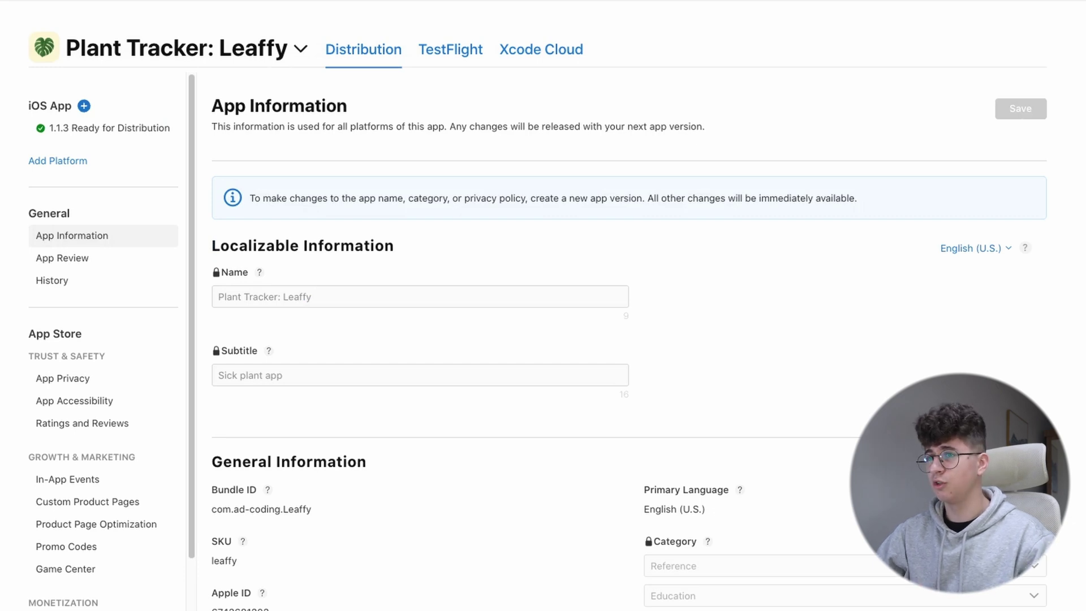
# - Examine Leaffy's app name and subtitle against the tracked keywords "plant tracker" and "sick plant app"
pyautogui.scroll(-1, 23, 264)
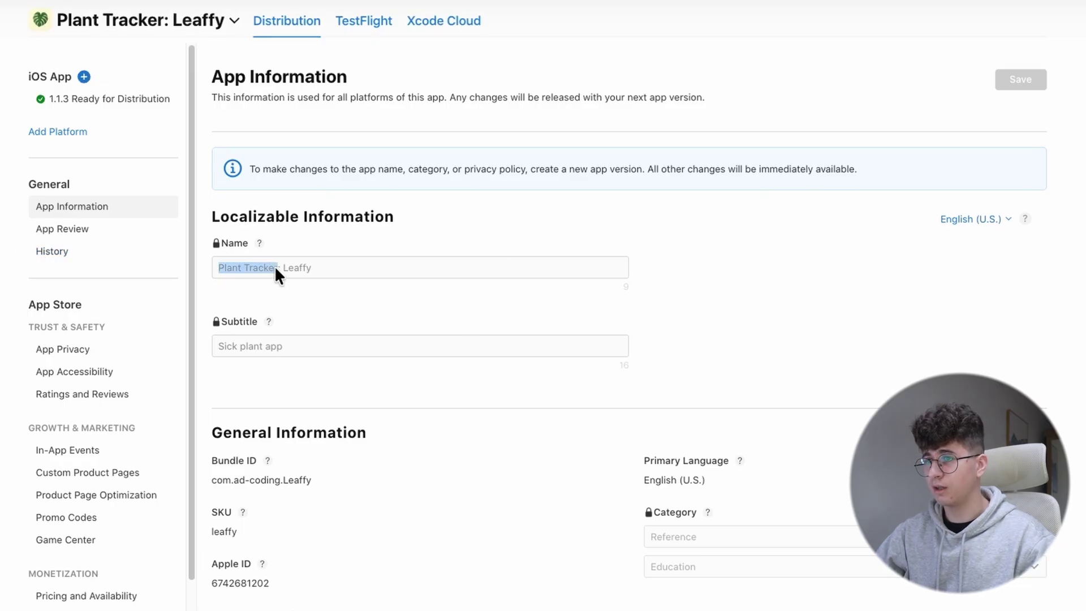
pyautogui.moveTo(283, 267); pyautogui.dragTo(321, 264)
pyautogui.click(362, 279)
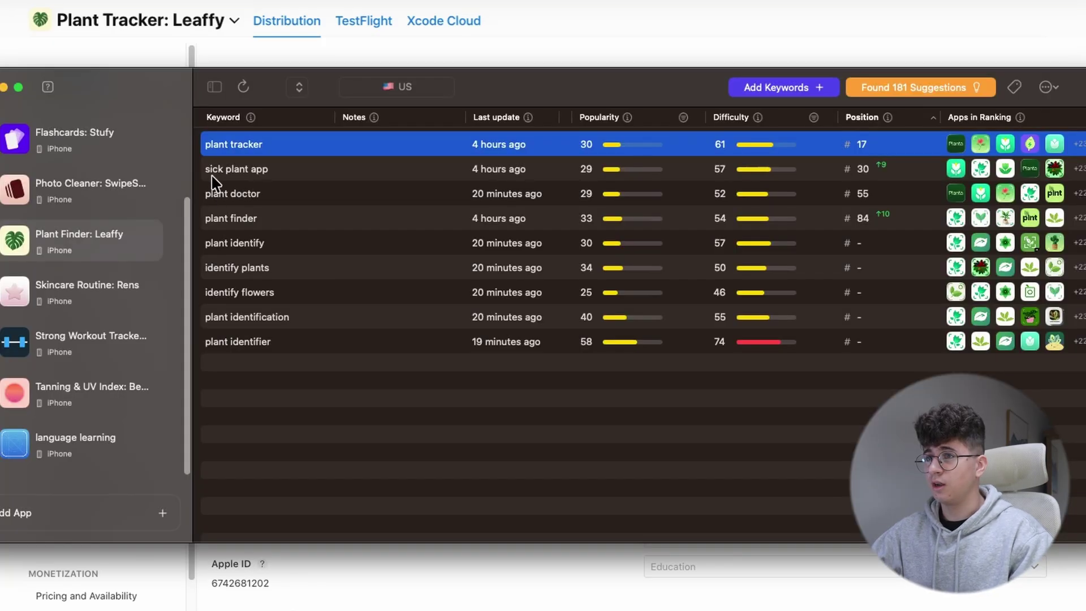
pyautogui.click(213, 176)
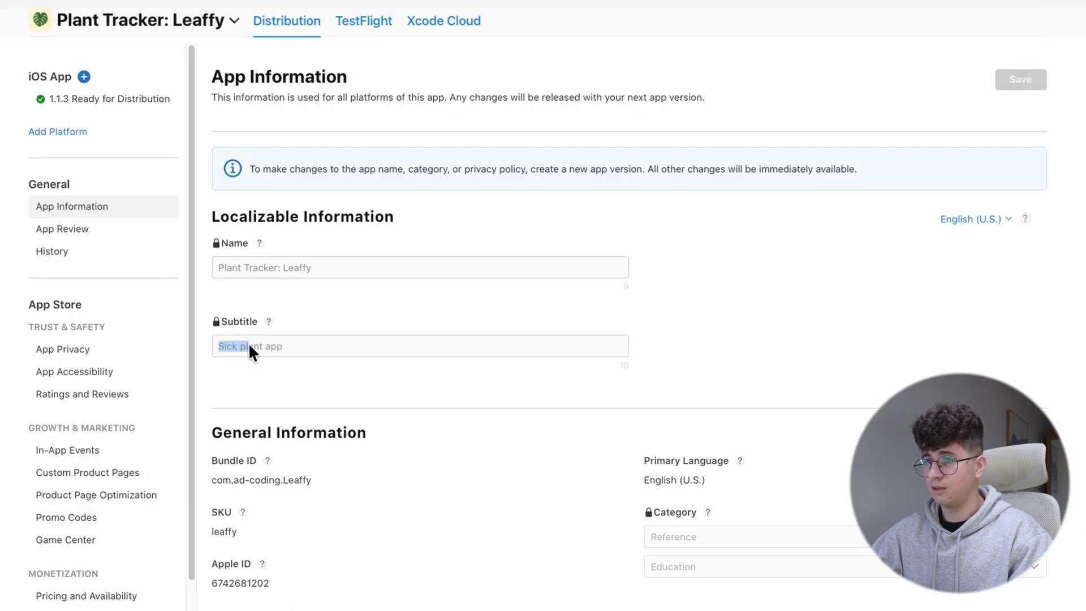
pyautogui.moveTo(250, 344); pyautogui.dragTo(293, 343)
pyautogui.click(298, 381)
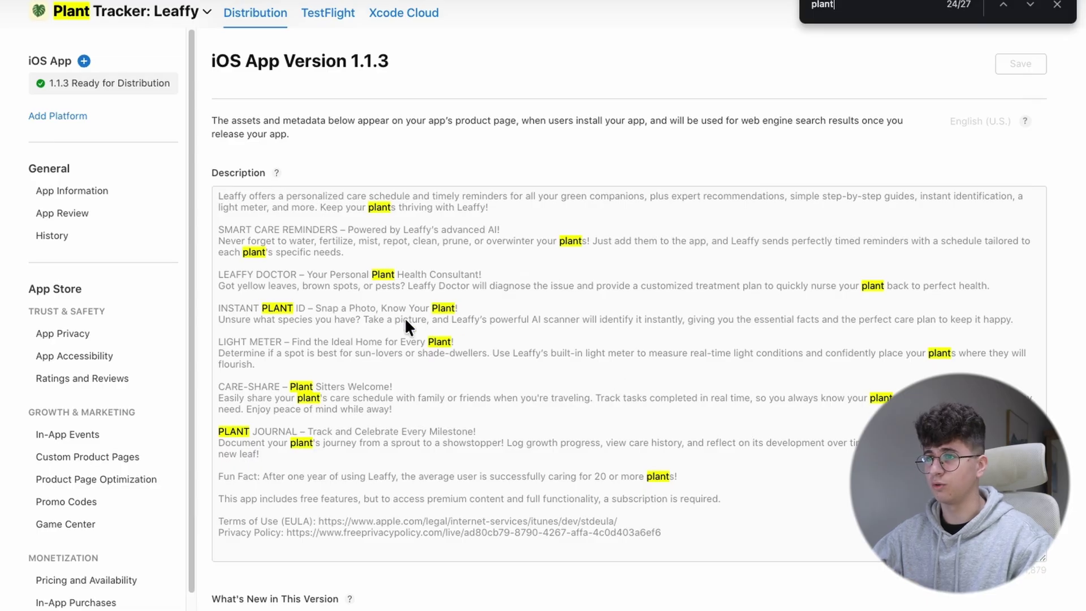
# - Review the uses of "plant" in the iOS version 1.1.3 description, and open the "Sick Plant" screenshot
pyautogui.scroll(-5, 571, 362)
pyautogui.scroll(3, 888, 161)
pyautogui.press('Escape')
pyautogui.scroll(6, 602, 314)
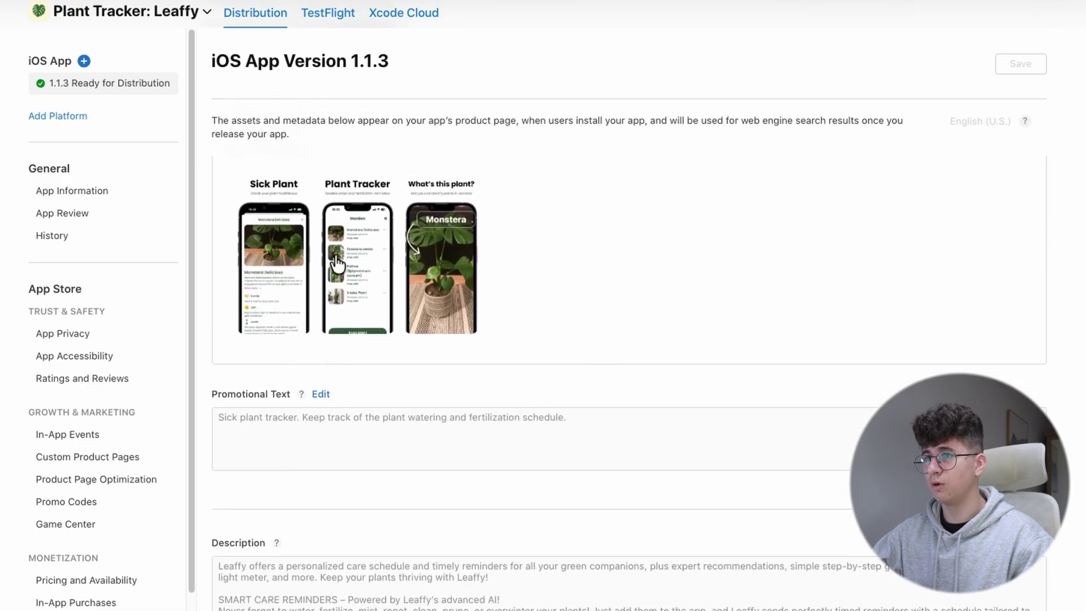
pyautogui.click(267, 265)
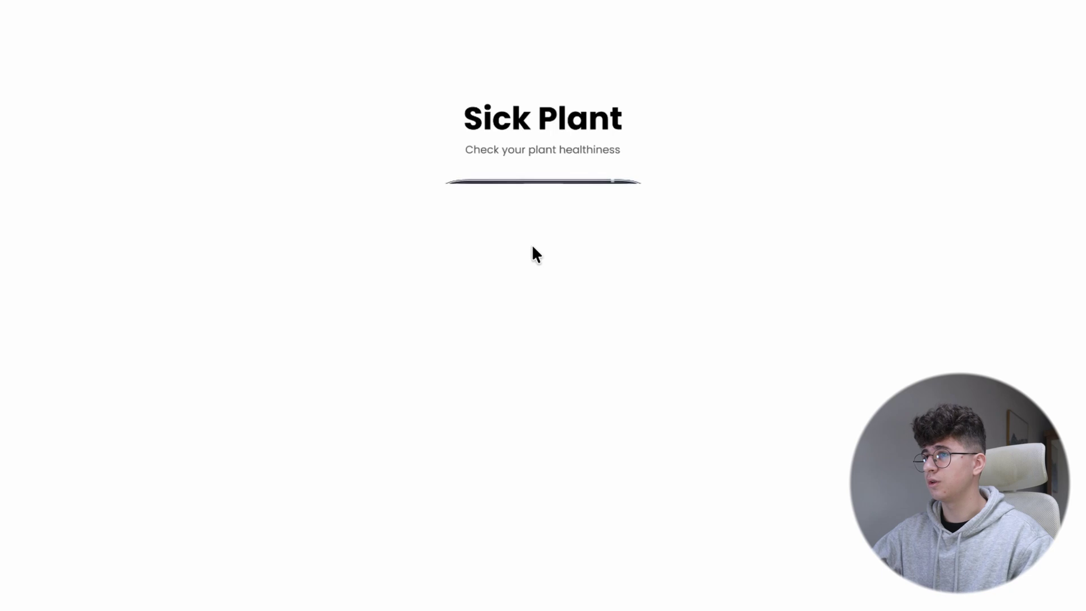